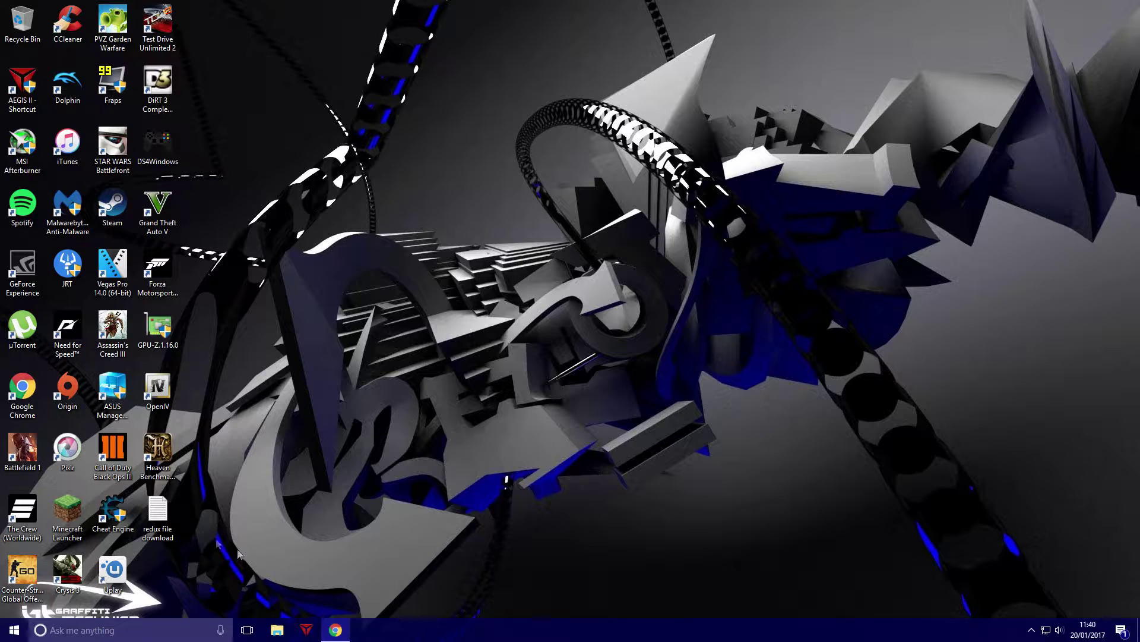
# Open File Explorer and browse to the Grand Theft Auto V folder in D:\SteamLibrary\steamapps\common.
pyautogui.click(281, 630)
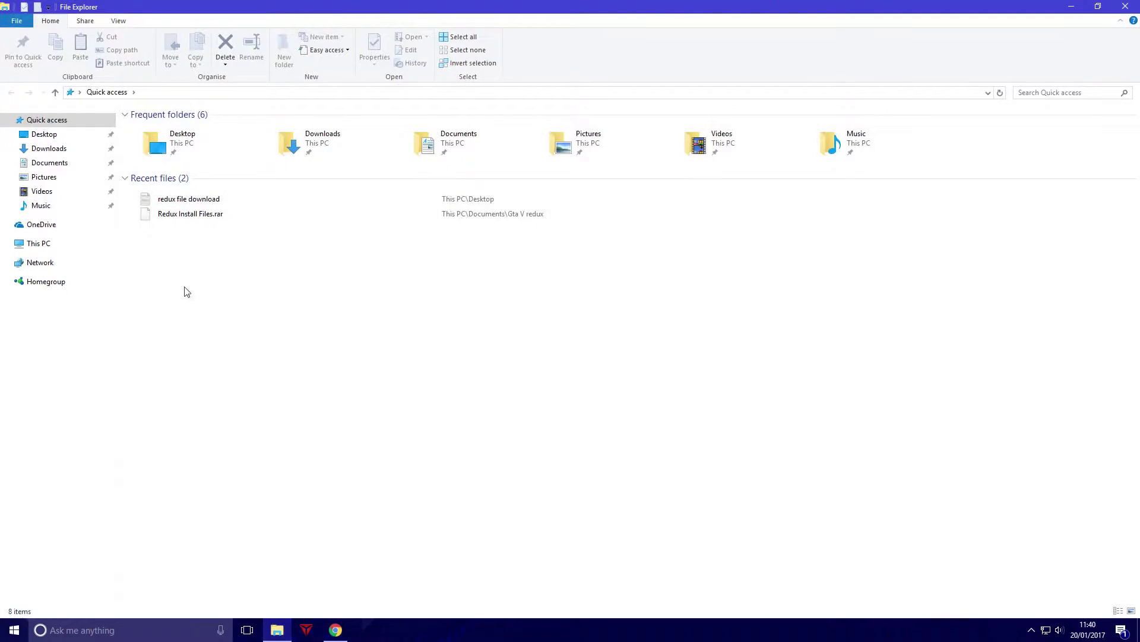
pyautogui.click(54, 245)
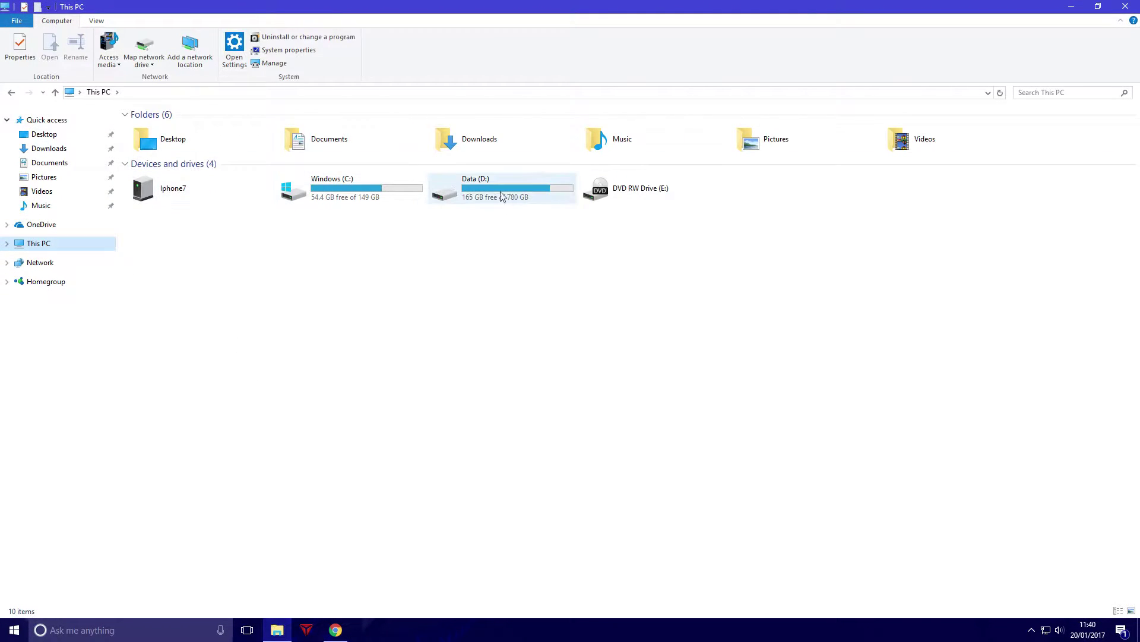
pyautogui.doubleClick(489, 191)
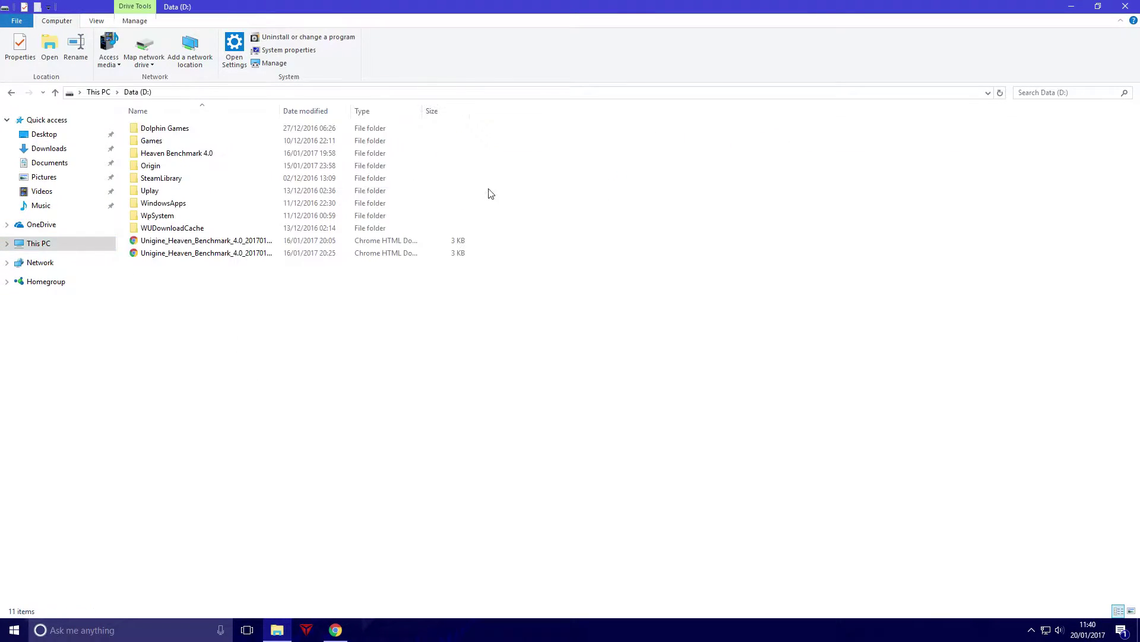
pyautogui.doubleClick(155, 143)
pyautogui.click(169, 130)
pyautogui.click(11, 92)
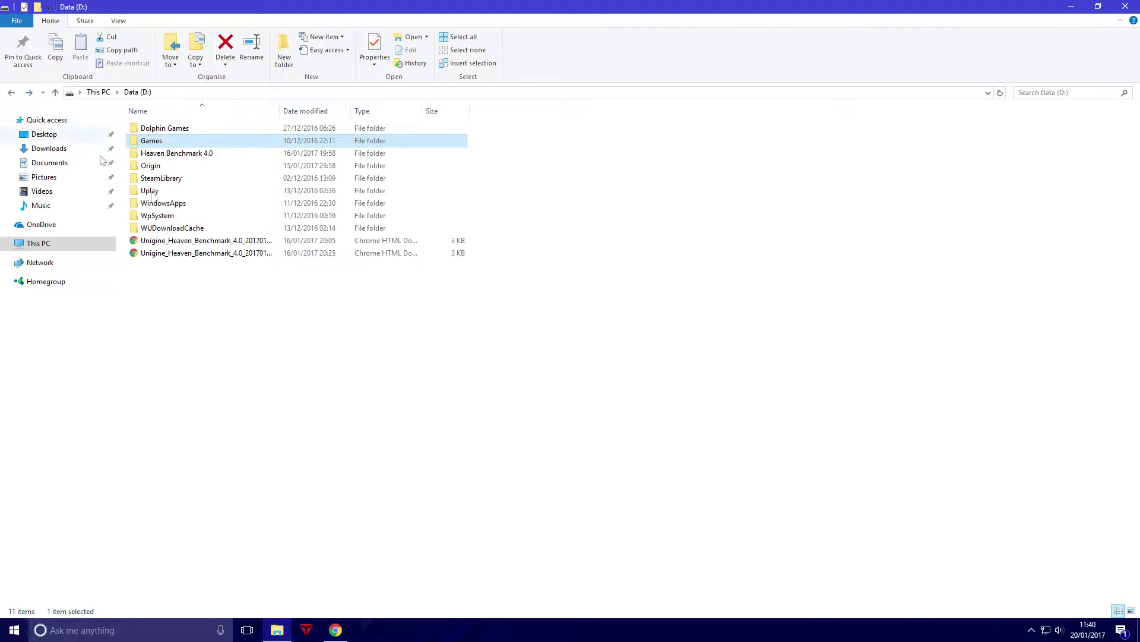
pyautogui.doubleClick(178, 178)
pyautogui.doubleClick(173, 129)
pyautogui.doubleClick(172, 129)
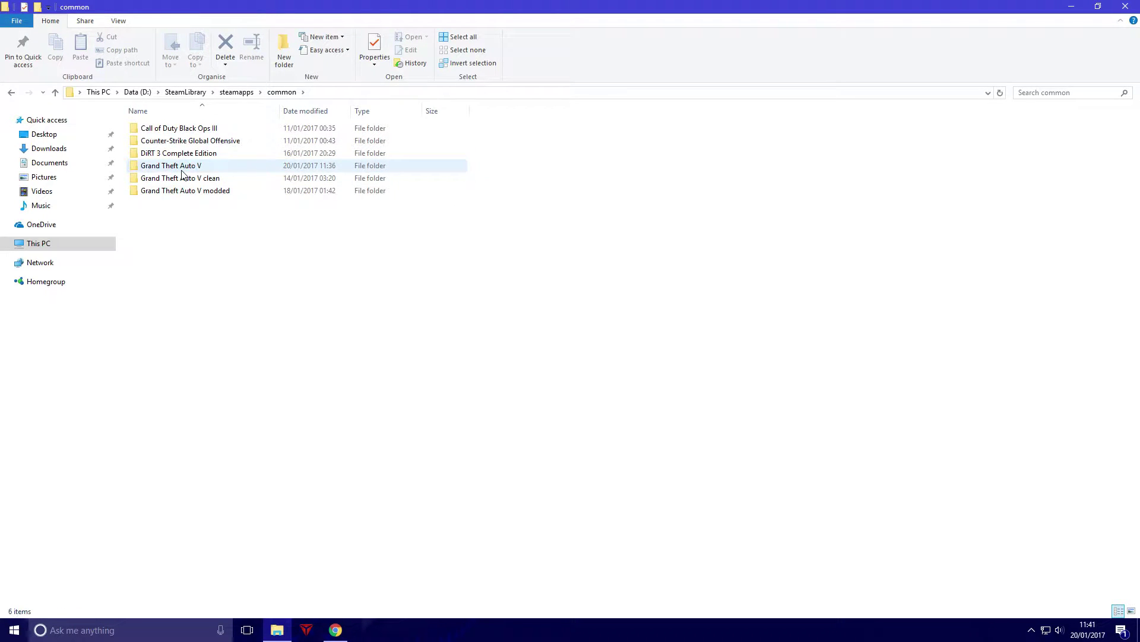
pyautogui.doubleClick(182, 171)
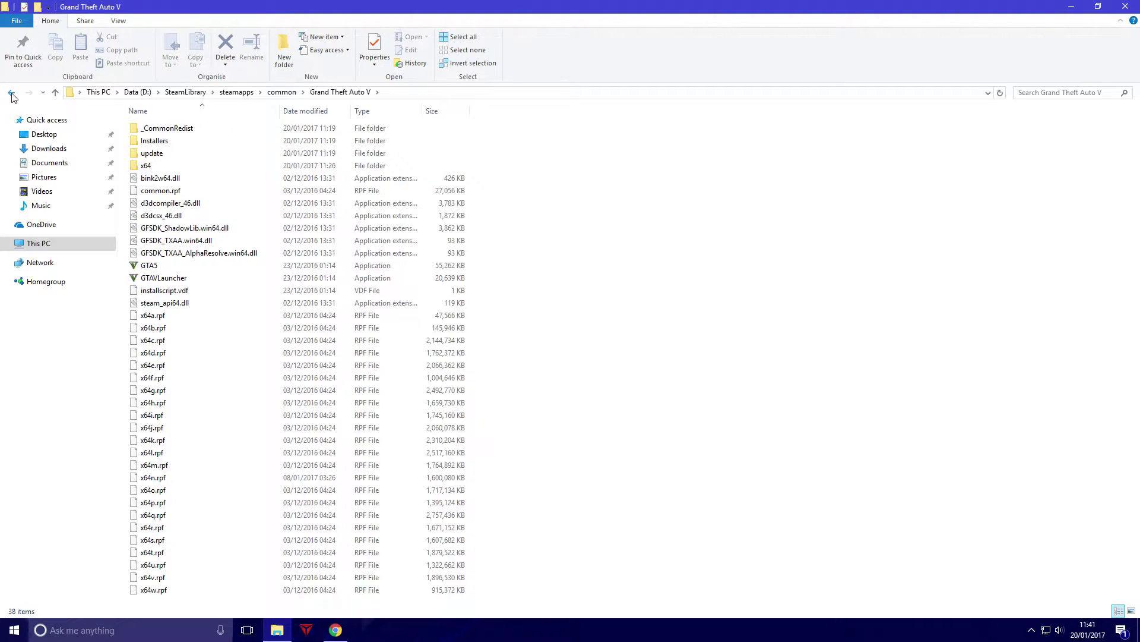
# Examine the contents of the Grand Theft Auto V clean and modded folders, then return to the main Grand Theft Auto V folder.
pyautogui.click(11, 97)
pyautogui.doubleClick(178, 177)
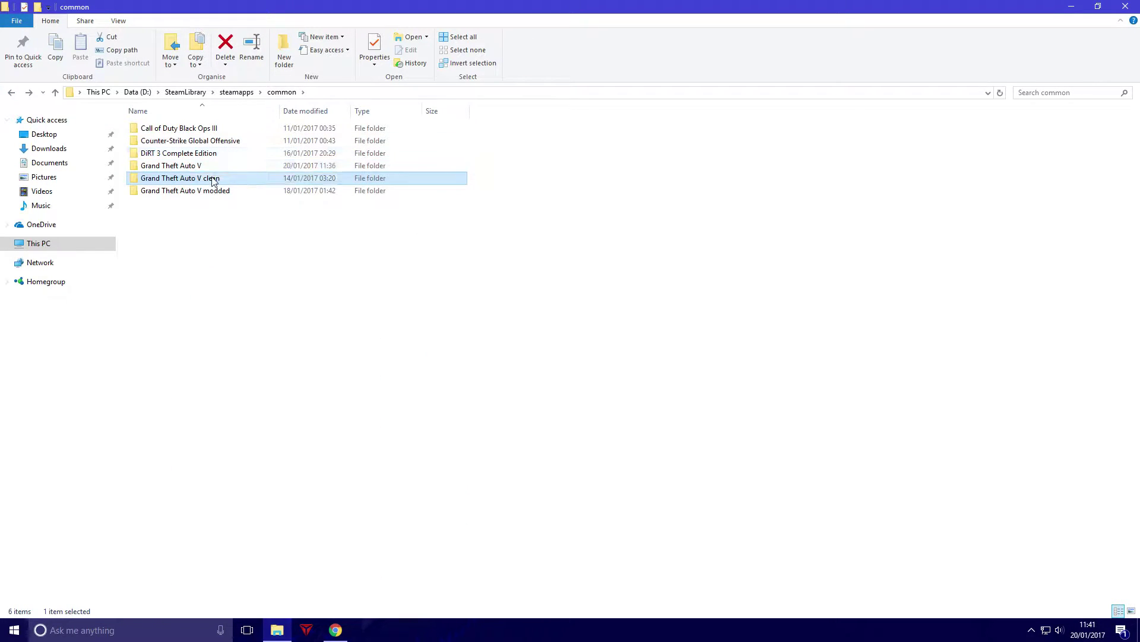
pyautogui.click(11, 94)
pyautogui.doubleClick(212, 189)
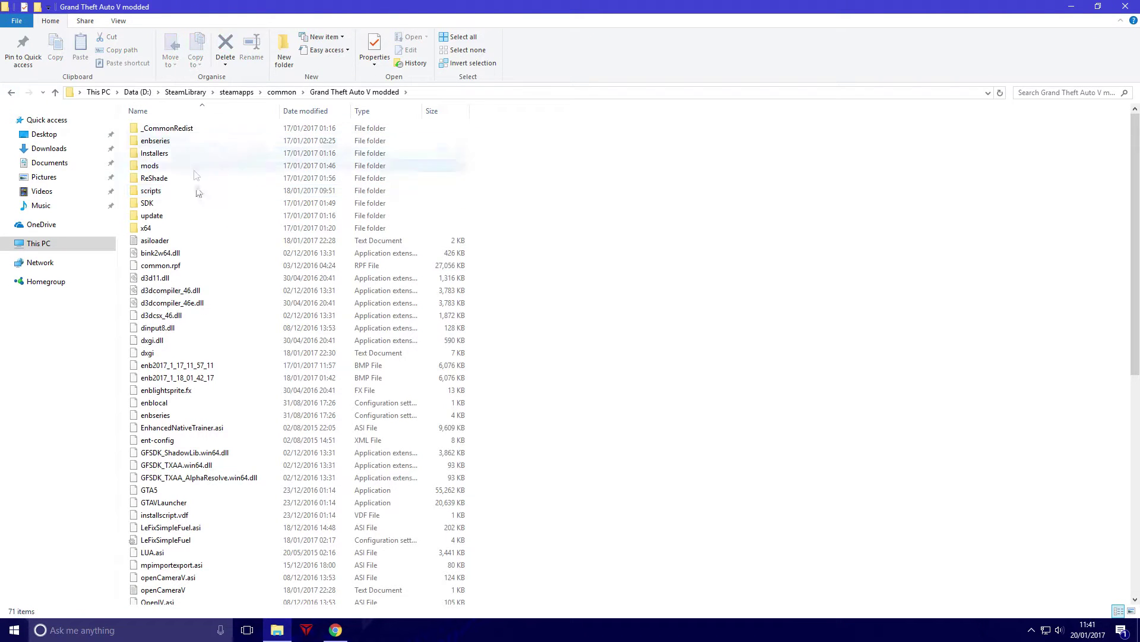
pyautogui.scroll(-7, 199, 221)
pyautogui.scroll(-4, 198, 221)
pyautogui.scroll(11, 196, 226)
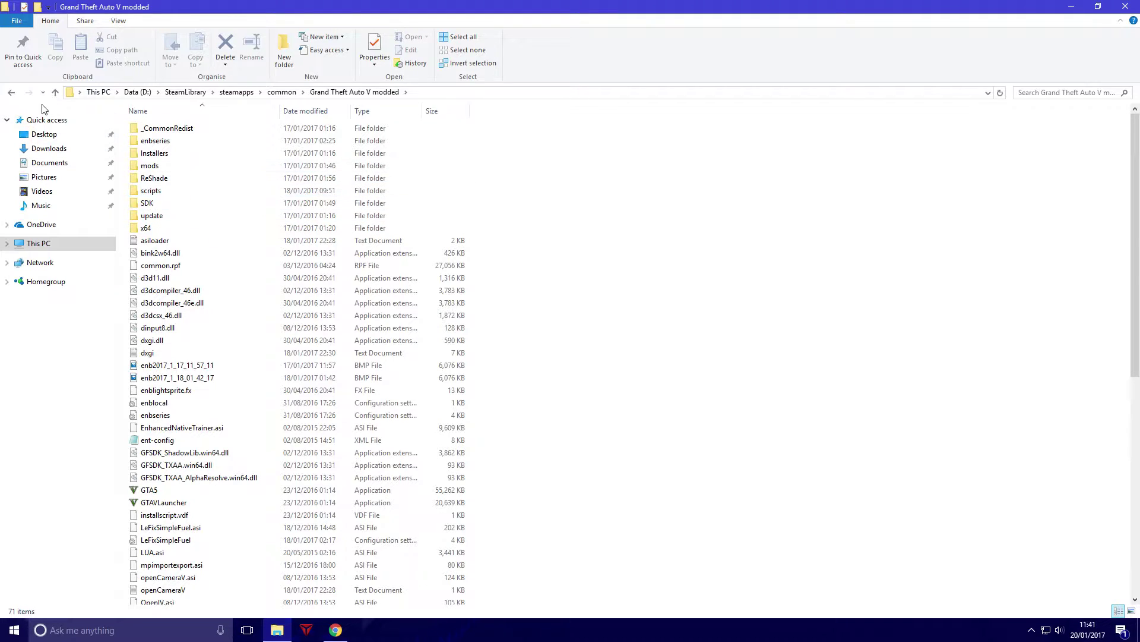
pyautogui.click(13, 94)
pyautogui.doubleClick(178, 166)
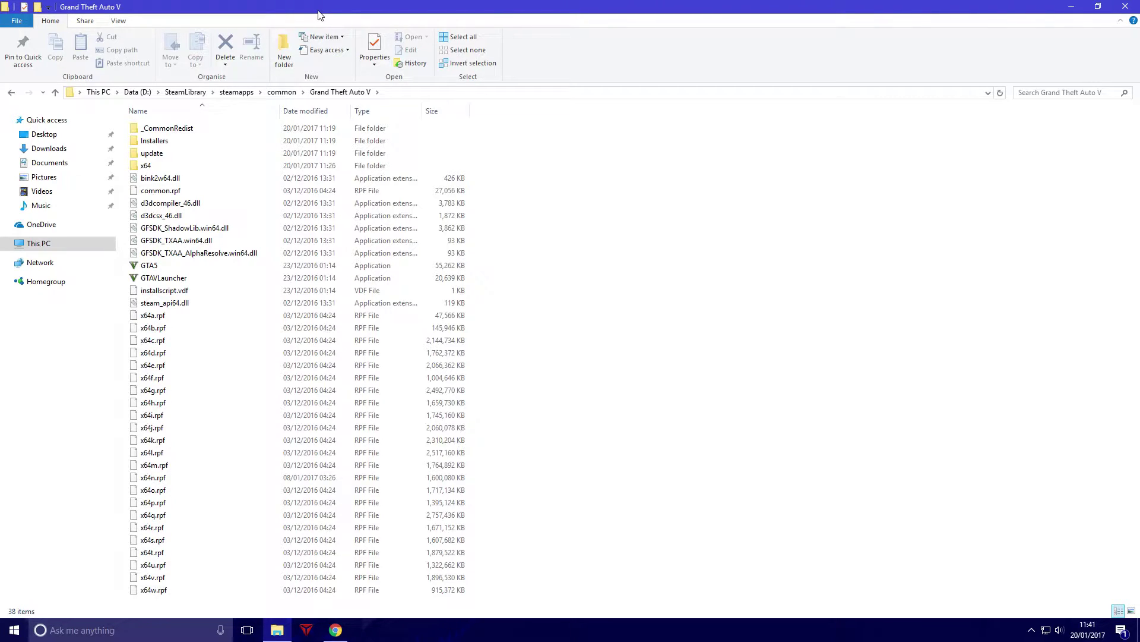
# Extract Redux Install Files.rar from Documents\Gta V redux into a Redux Install Files subfolder with 7-Zip.
pyautogui.click(67, 163)
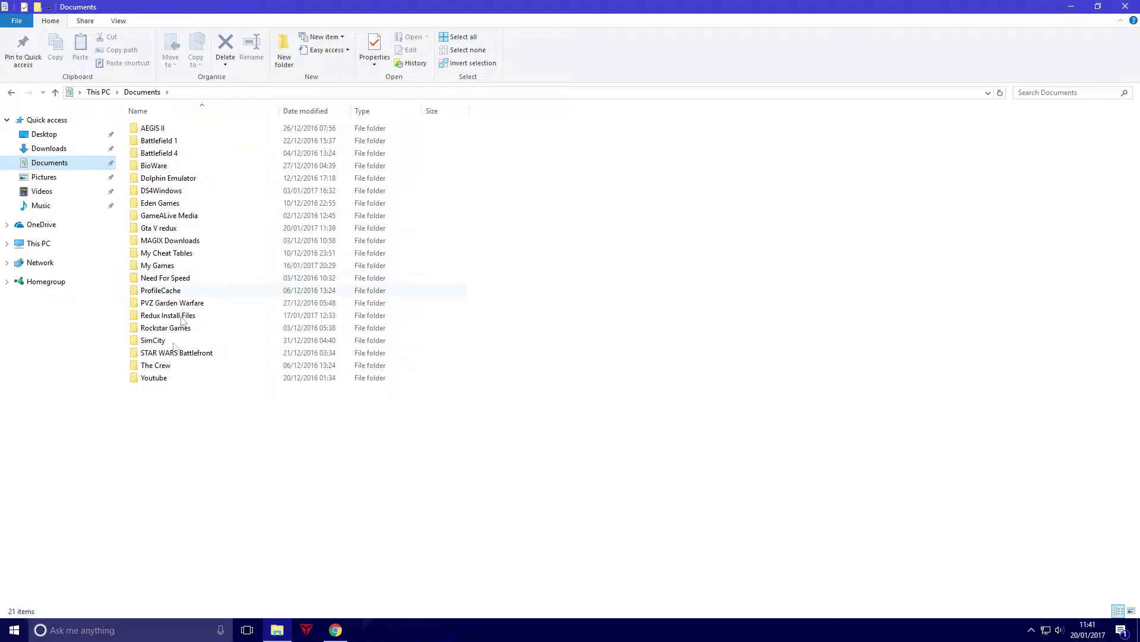
pyautogui.doubleClick(165, 380)
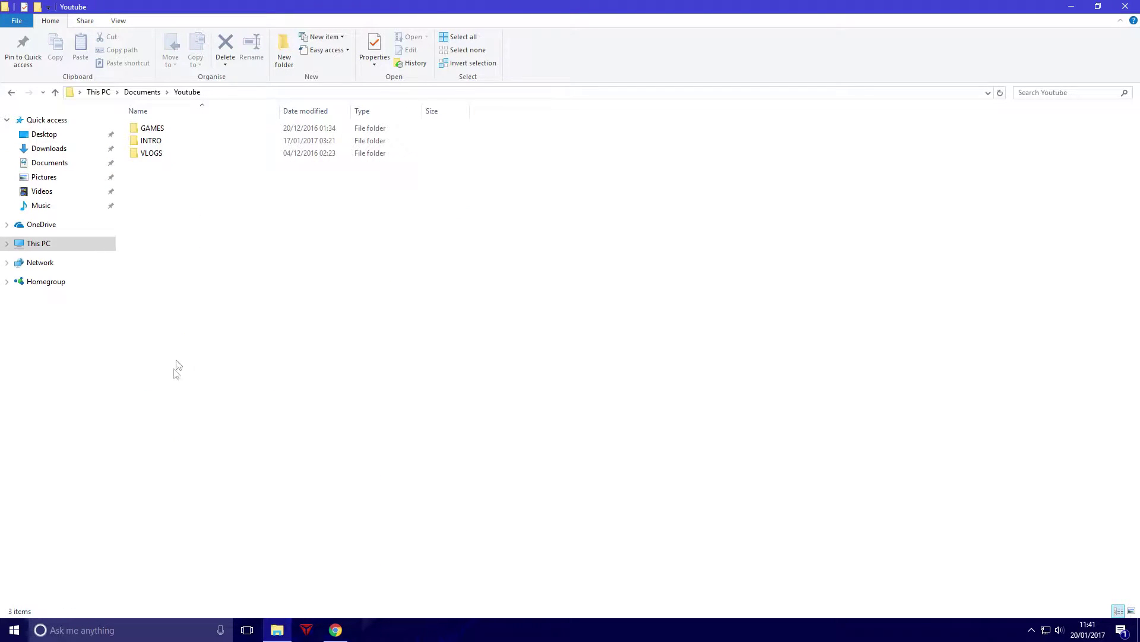
pyautogui.click(12, 92)
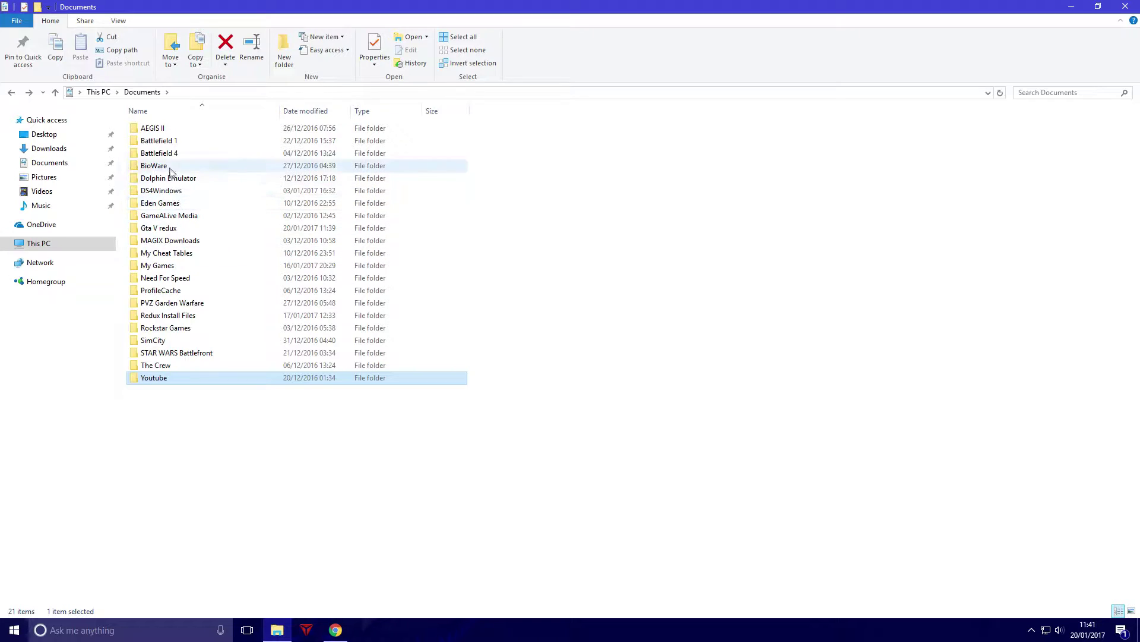
pyautogui.doubleClick(169, 228)
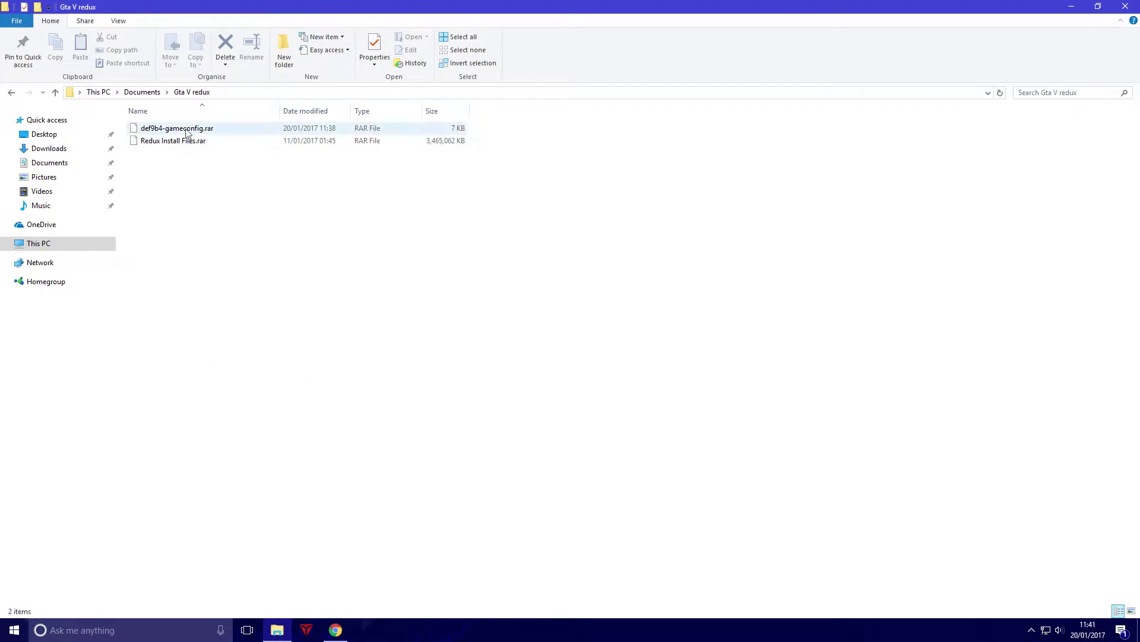
pyautogui.rightClick(190, 142)
pyautogui.moveTo(234, 160)
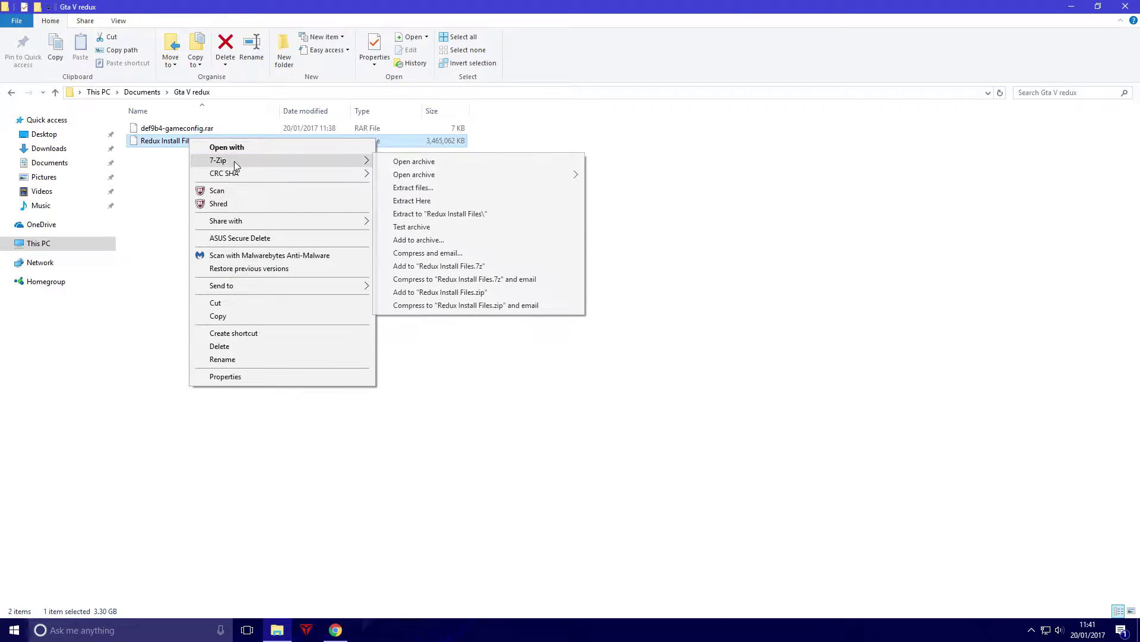
pyautogui.click(436, 189)
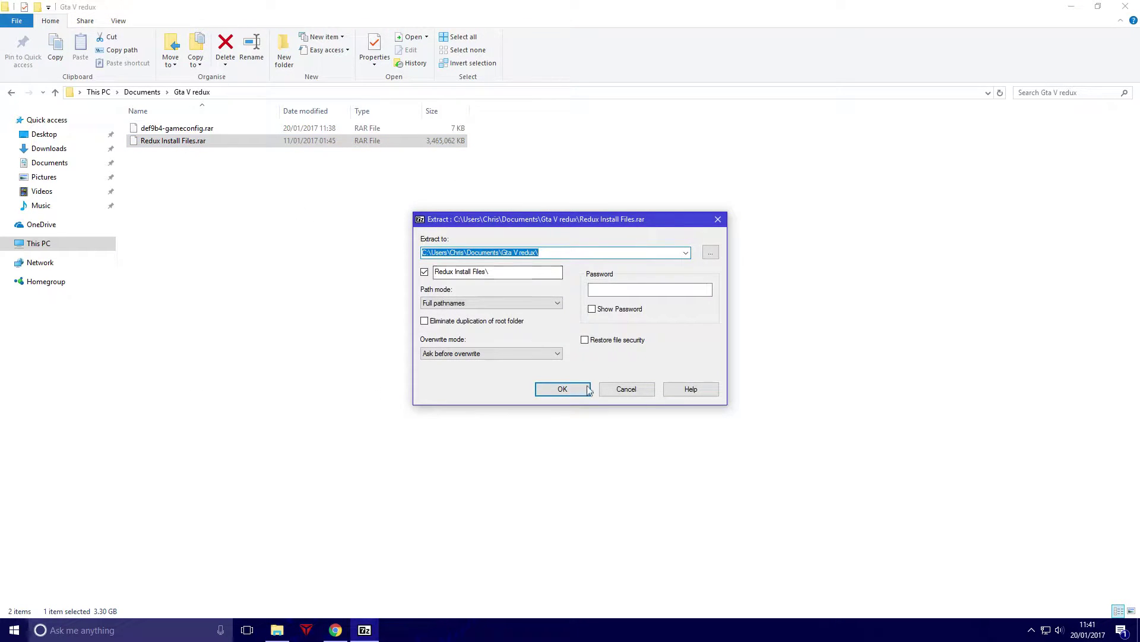
pyautogui.click(585, 388)
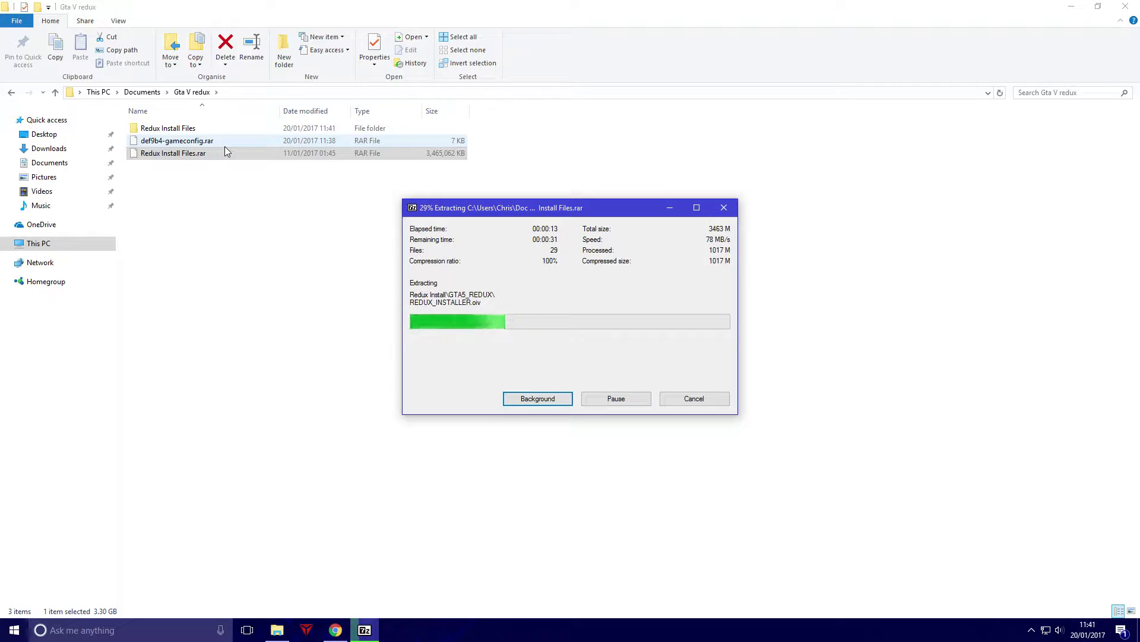
# Switch back to File Explorer during the extraction and open D:\SteamLibrary\steamapps\common\Grand Theft Auto V.
pyautogui.click(278, 631)
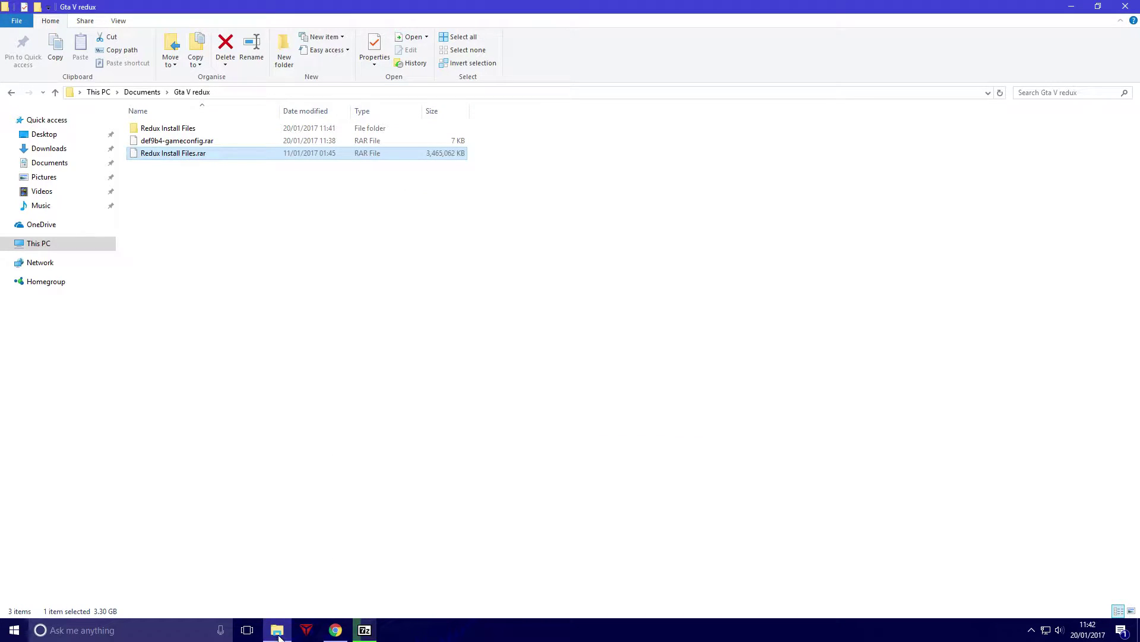
pyautogui.click(53, 244)
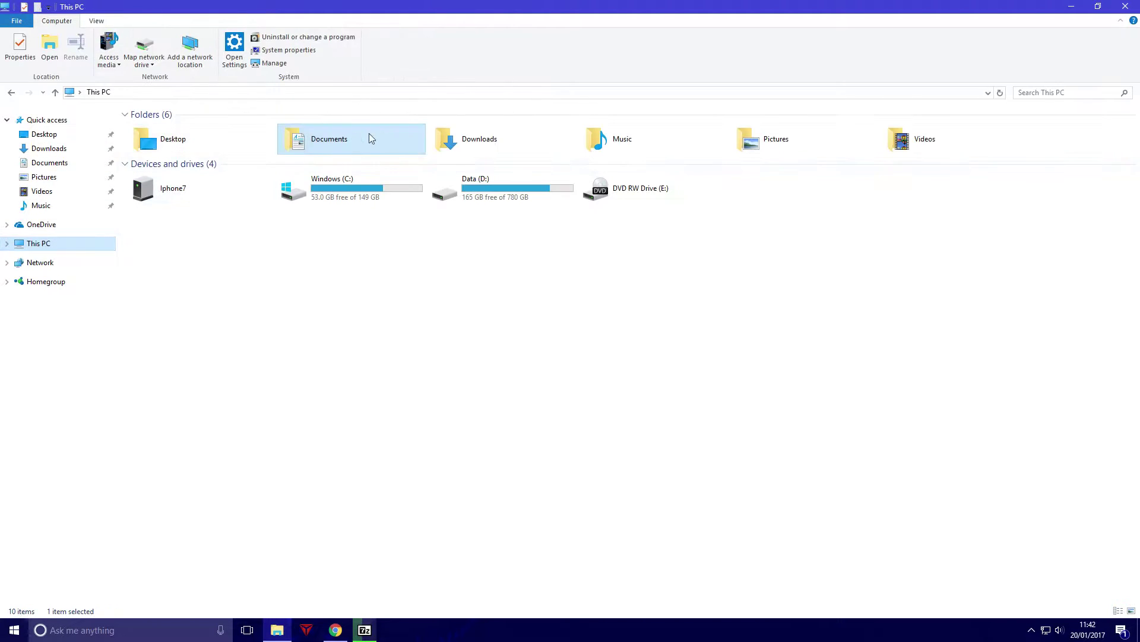
pyautogui.doubleClick(456, 193)
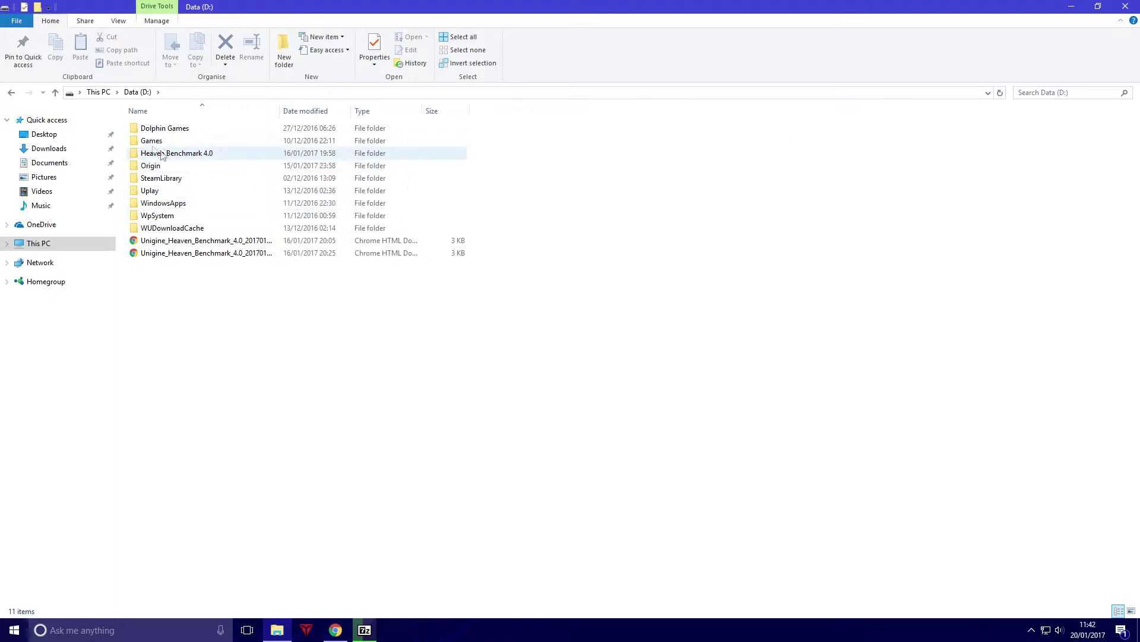
pyautogui.doubleClick(166, 180)
pyautogui.doubleClick(158, 128)
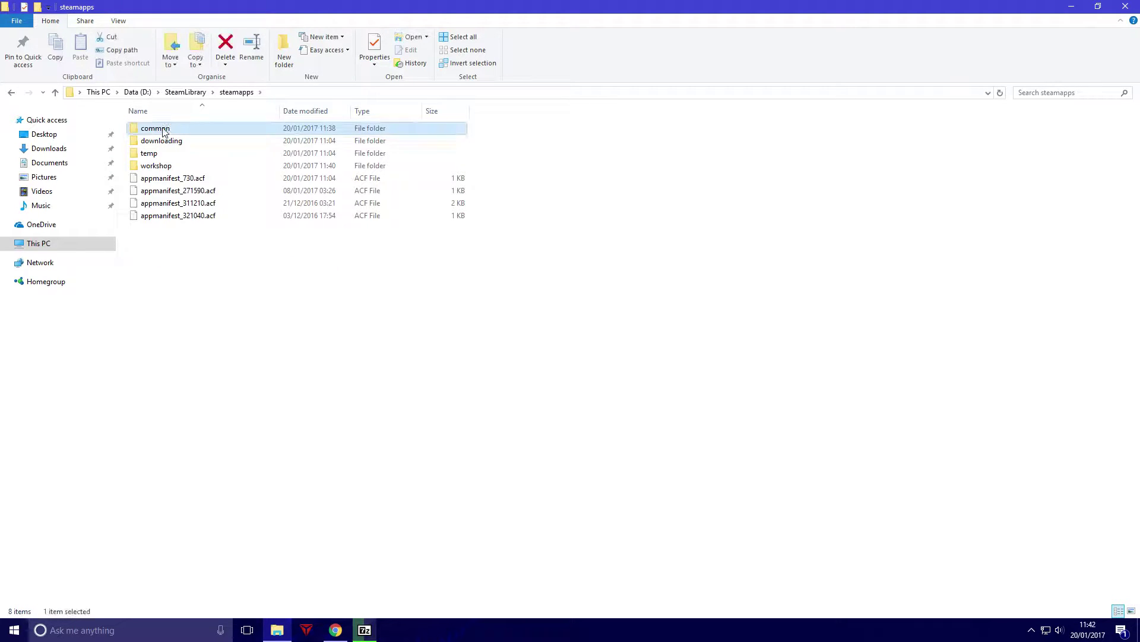
pyautogui.doubleClick(159, 129)
pyautogui.doubleClick(167, 165)
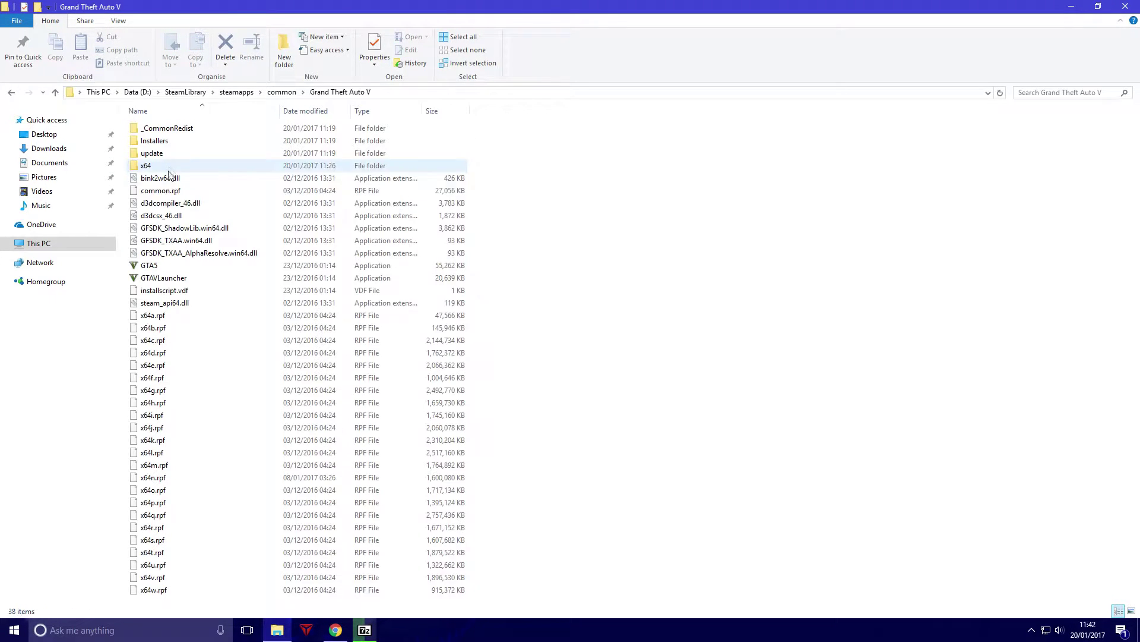
# Create a new folder named mods inside the Grand Theft Auto V folder.
pyautogui.rightClick(126, 167)
pyautogui.moveTo(247, 305)
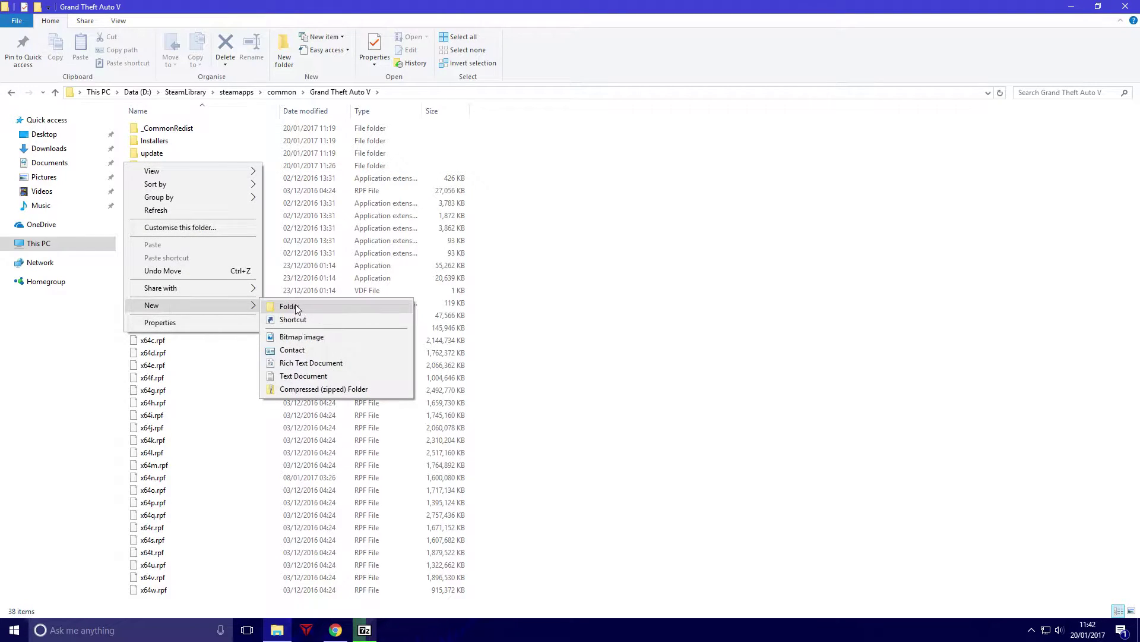
pyautogui.click(297, 308)
pyautogui.write('mods')
pyautogui.press('Return')
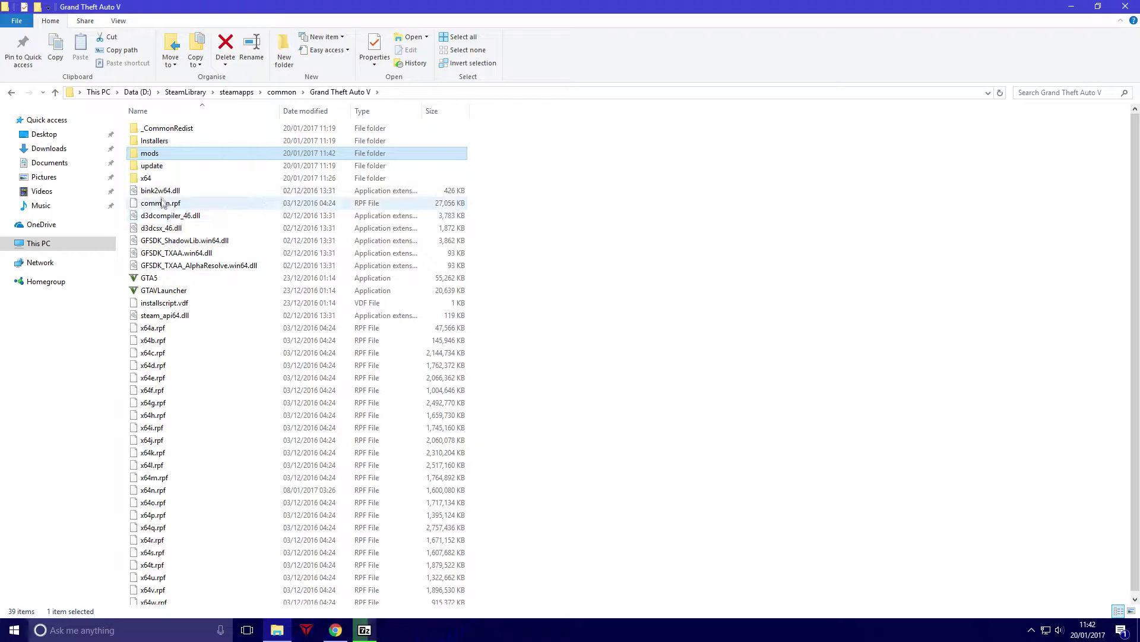
# Copy the update and x64 folders, common.rpf and the files x64a.rpf through x64w.rpf into the mods folder.
pyautogui.click(159, 169)
pyautogui.keyDown('ctrl'); pyautogui.click(156, 179); pyautogui.keyUp('ctrl')
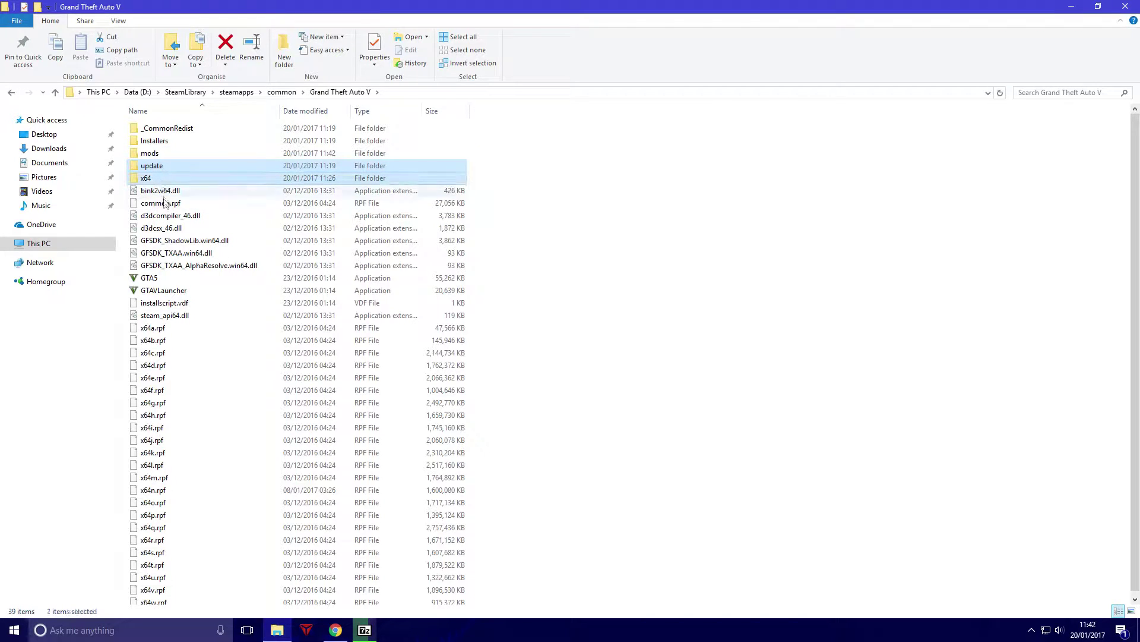
pyautogui.keyDown('ctrl'); pyautogui.click(156, 328); pyautogui.keyUp('ctrl')
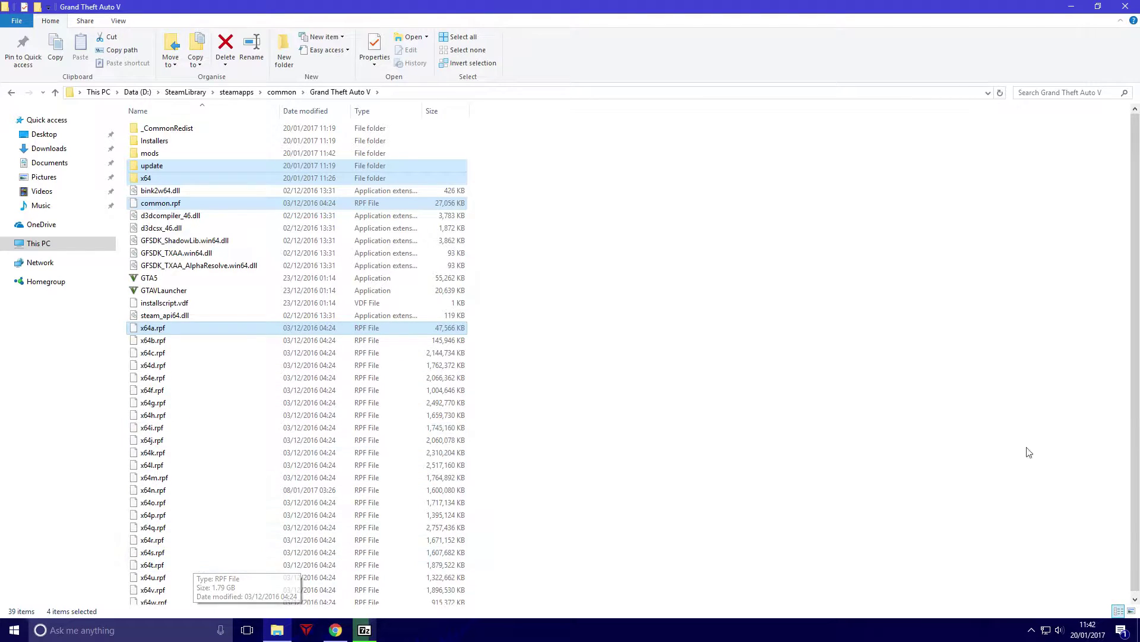
pyautogui.scroll(-1, 1135, 427)
pyautogui.keyDown('ctrl'); pyautogui.keyDown('shift'); pyautogui.click(143, 597); pyautogui.keyUp('shift'); pyautogui.keyUp('ctrl')
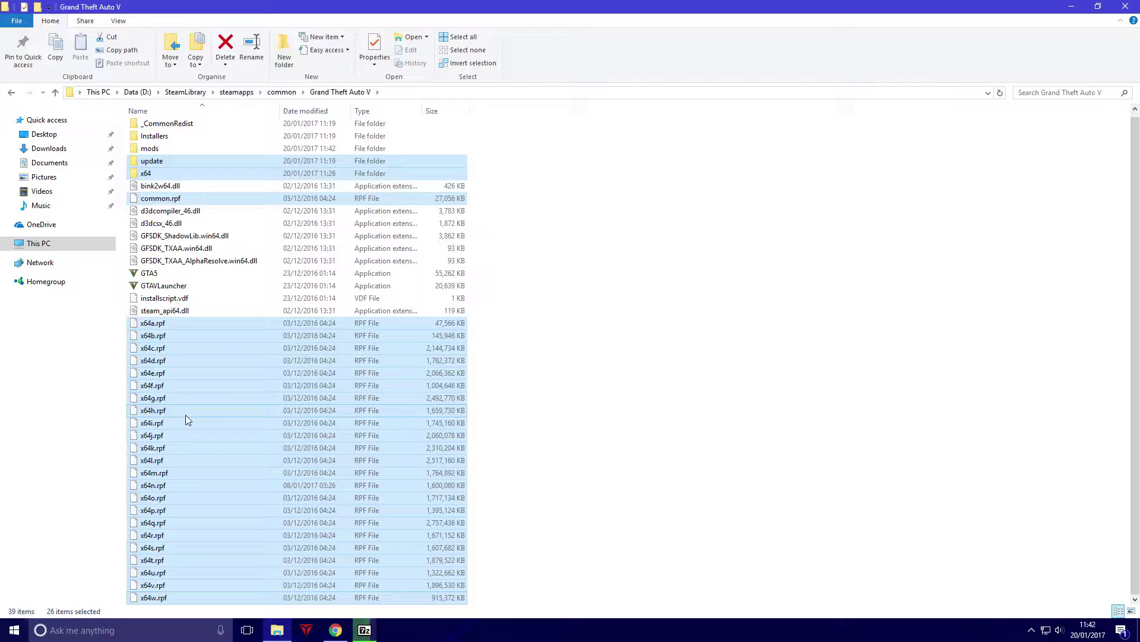
pyautogui.moveTo(187, 421); pyautogui.dragTo(166, 153)
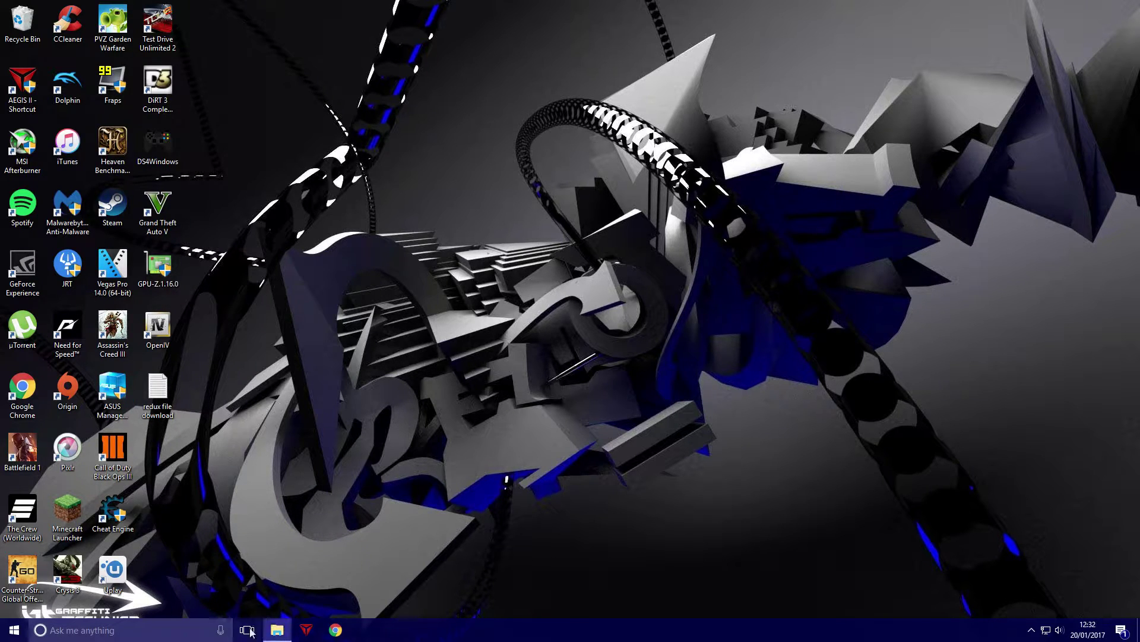
# Check the copied files in the Grand Theft Auto V mods folder, then close File Explorer.
pyautogui.click(277, 630)
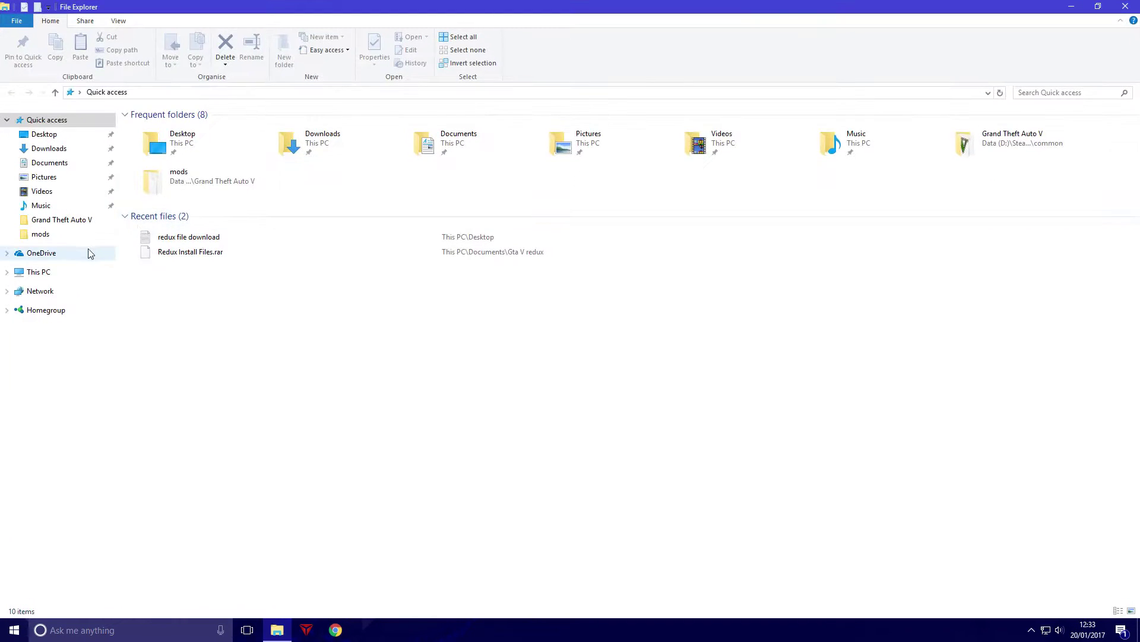
pyautogui.click(37, 272)
pyautogui.doubleClick(517, 198)
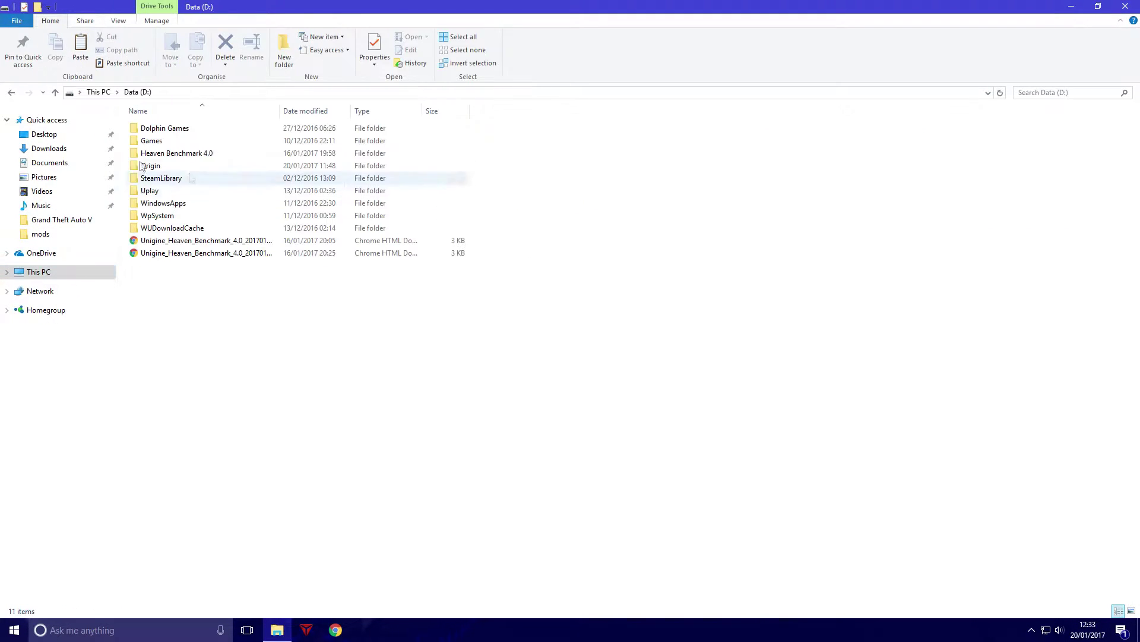
pyautogui.doubleClick(161, 177)
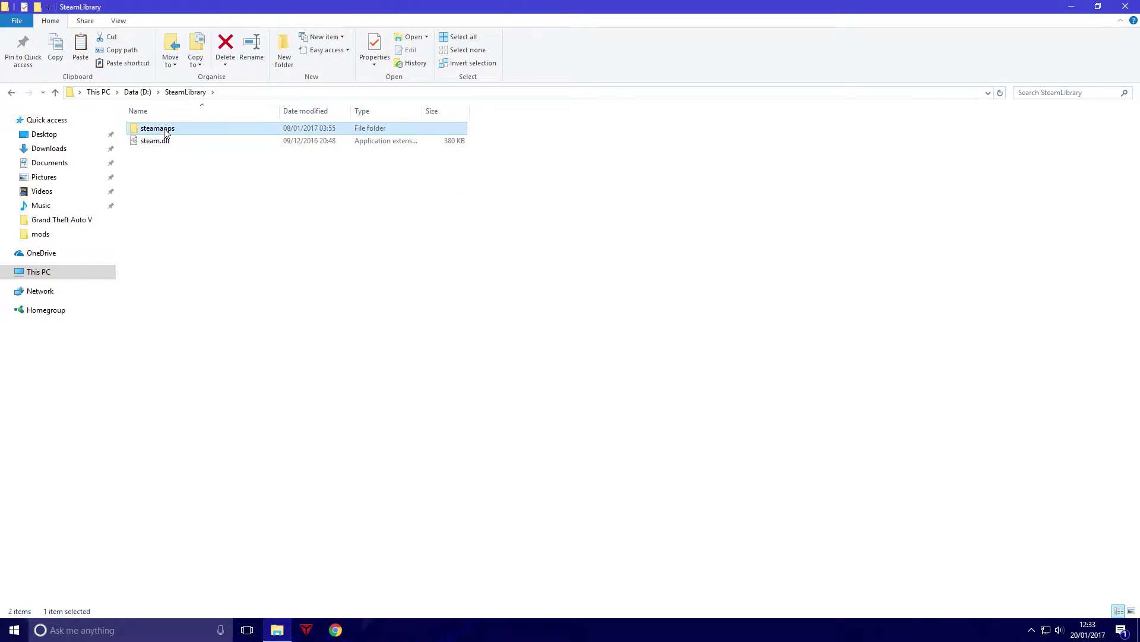
pyautogui.doubleClick(163, 130)
pyautogui.doubleClick(167, 129)
pyautogui.click(186, 165)
pyautogui.doubleClick(186, 165)
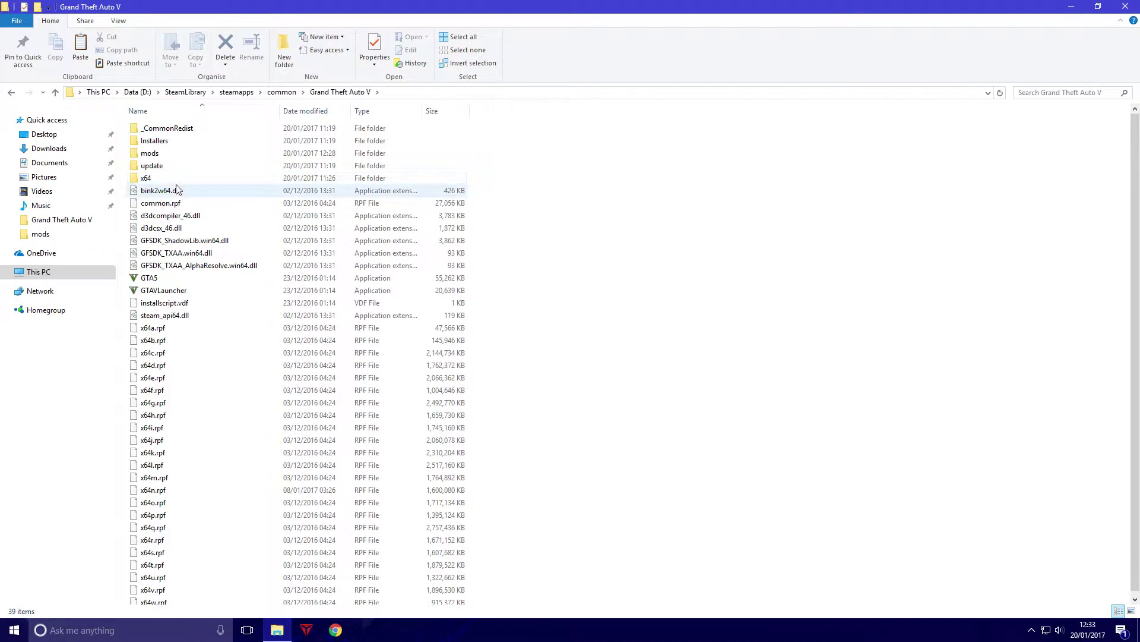
pyautogui.doubleClick(165, 162)
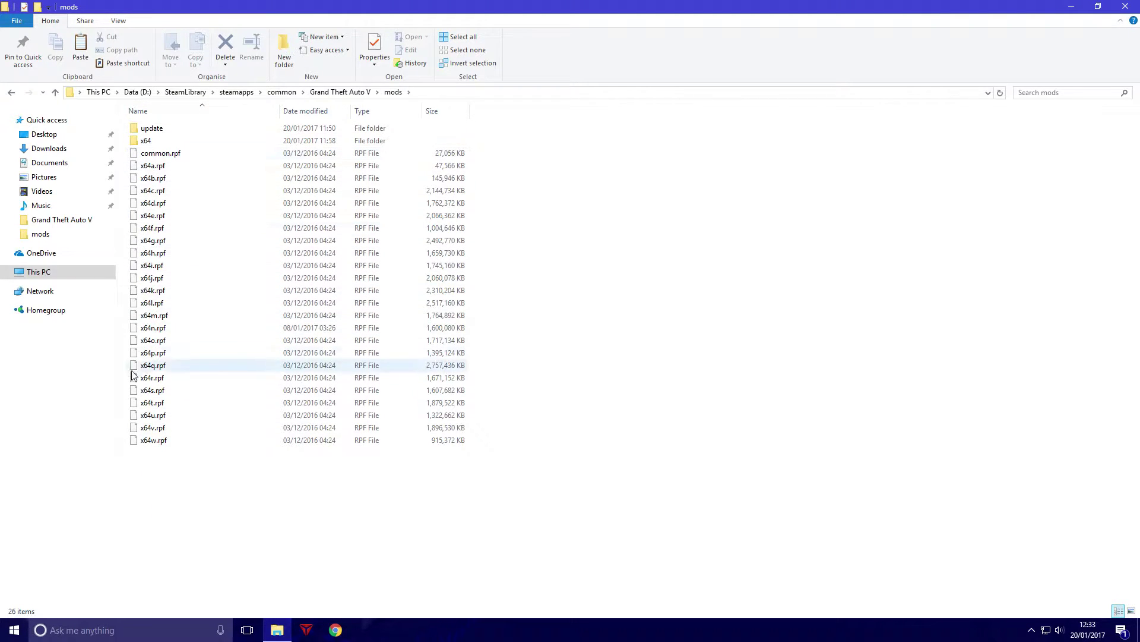
pyautogui.click(1126, 6)
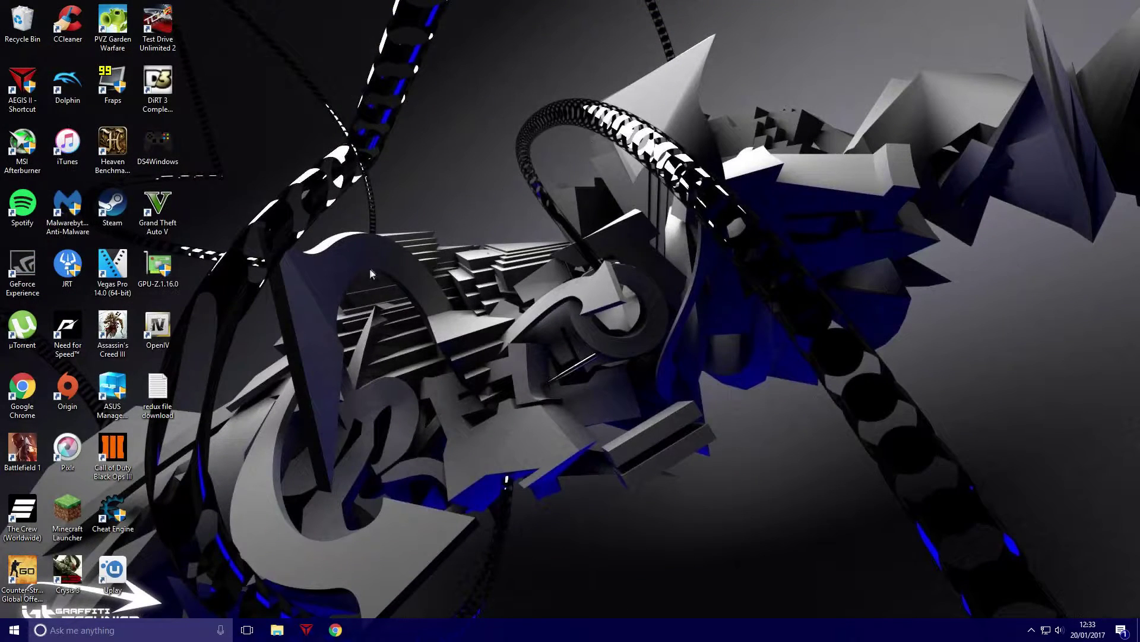
pyautogui.click(160, 327)
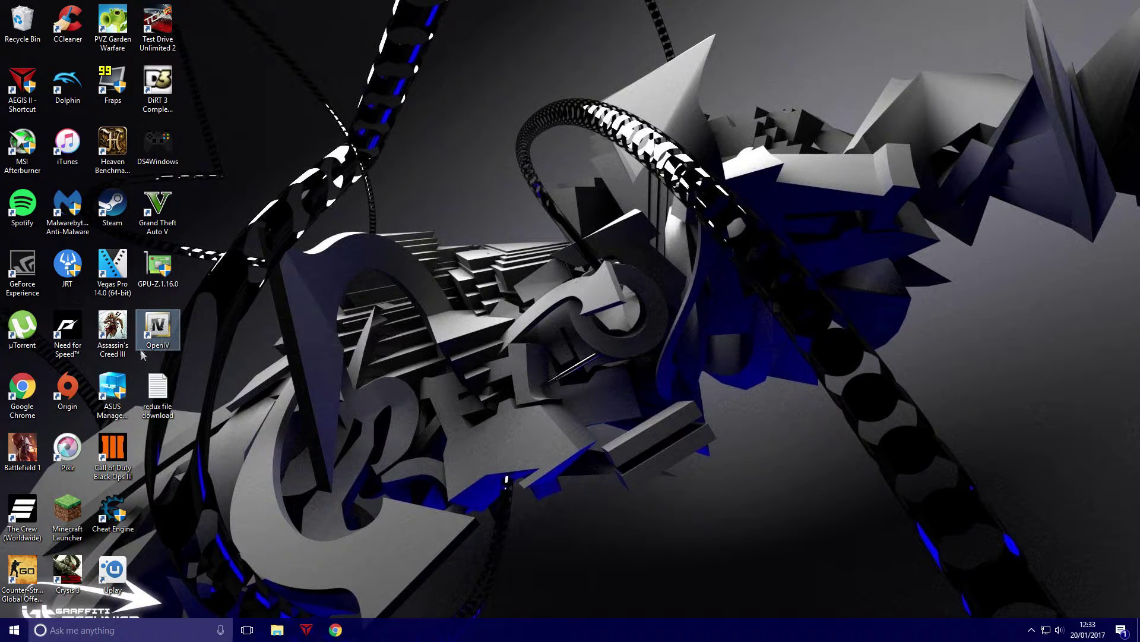
pyautogui.doubleClick(172, 336)
pyautogui.click(277, 630)
pyautogui.click(277, 630)
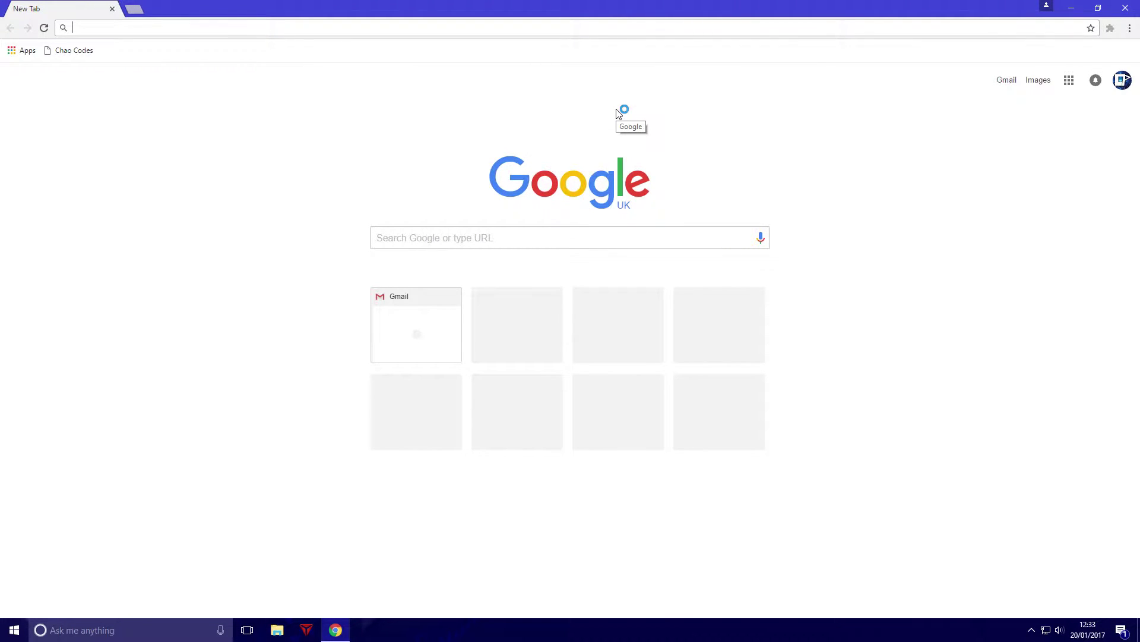
# Search Google in Chrome for "gta v redux install", open the GTA 5 Redux installation guide and go to the site's Downloads page.
pyautogui.write('gta v redux install')
pyautogui.press('Return')
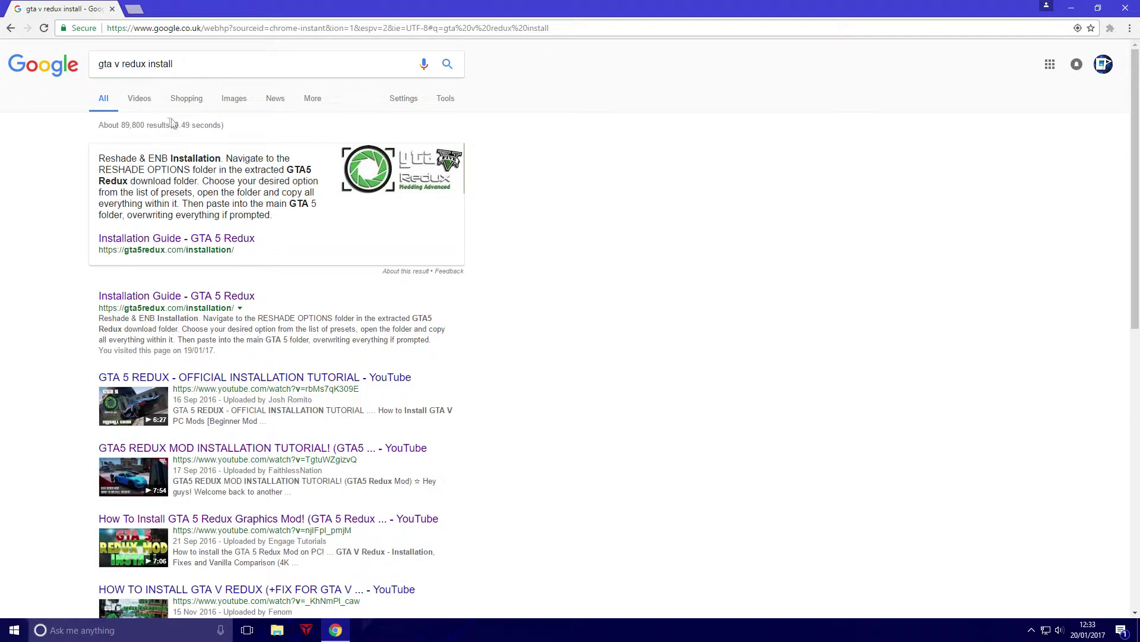
pyautogui.click(181, 295)
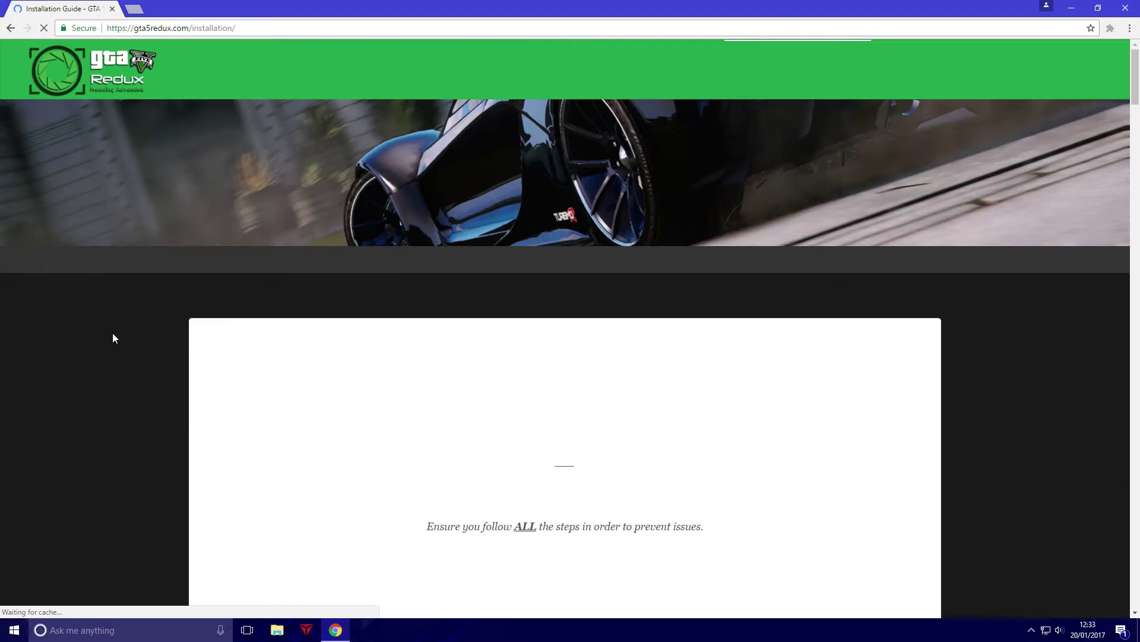
pyautogui.click(742, 83)
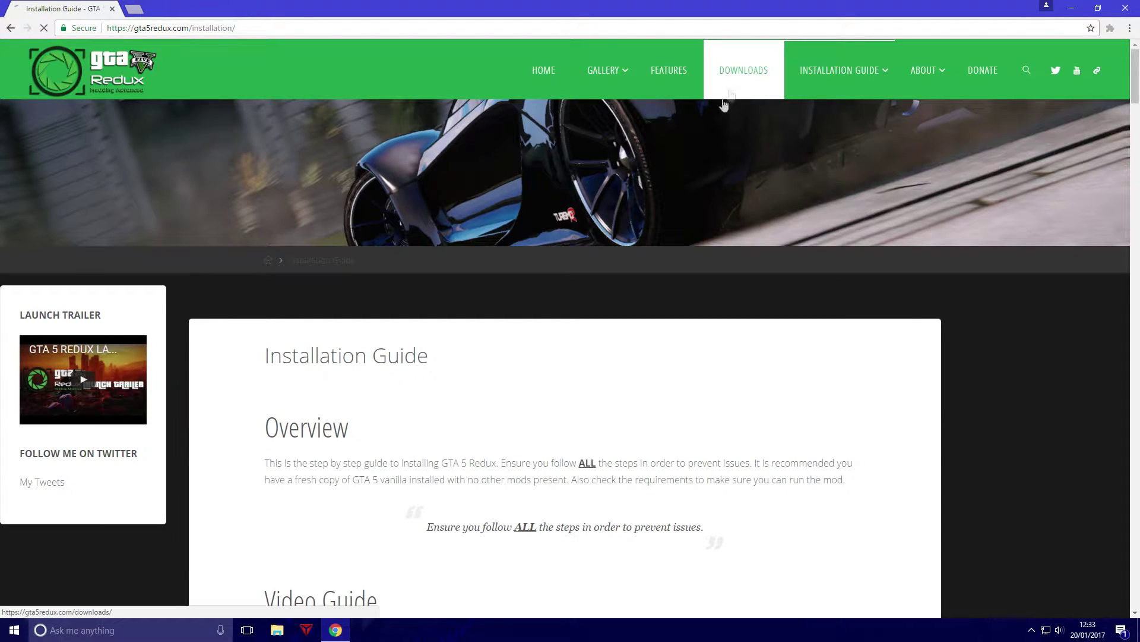
# Find the GTA5_REDUX.zip entry among the GTA 5 Redux downloads and open its Gamestand.net mirror.
pyautogui.scroll(-8, 527, 410)
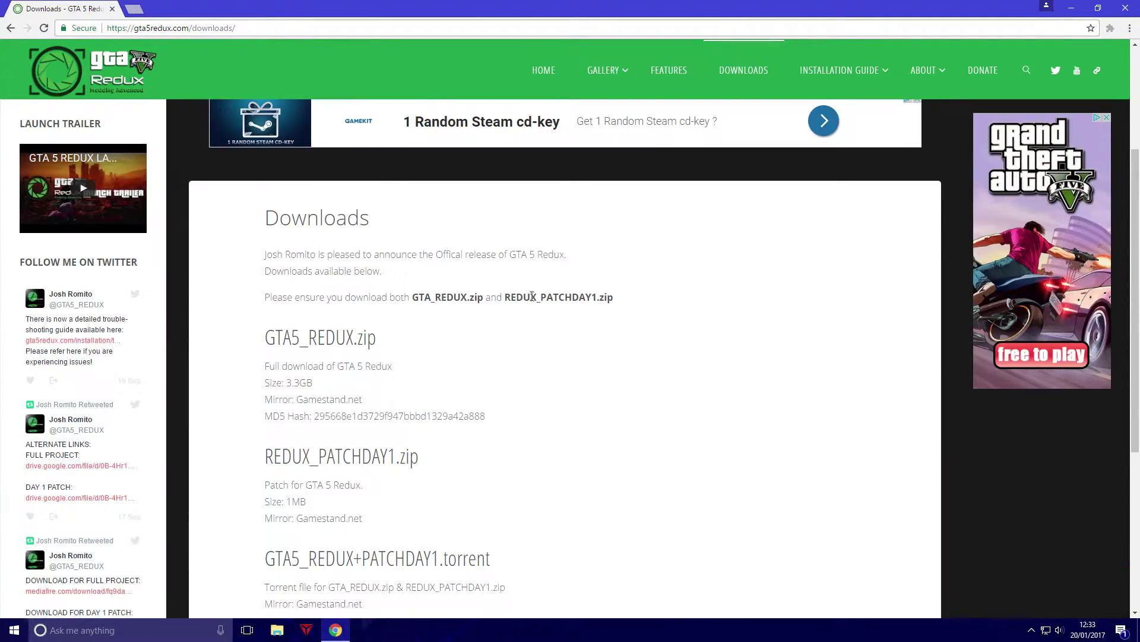
pyautogui.scroll(-2, 377, 356)
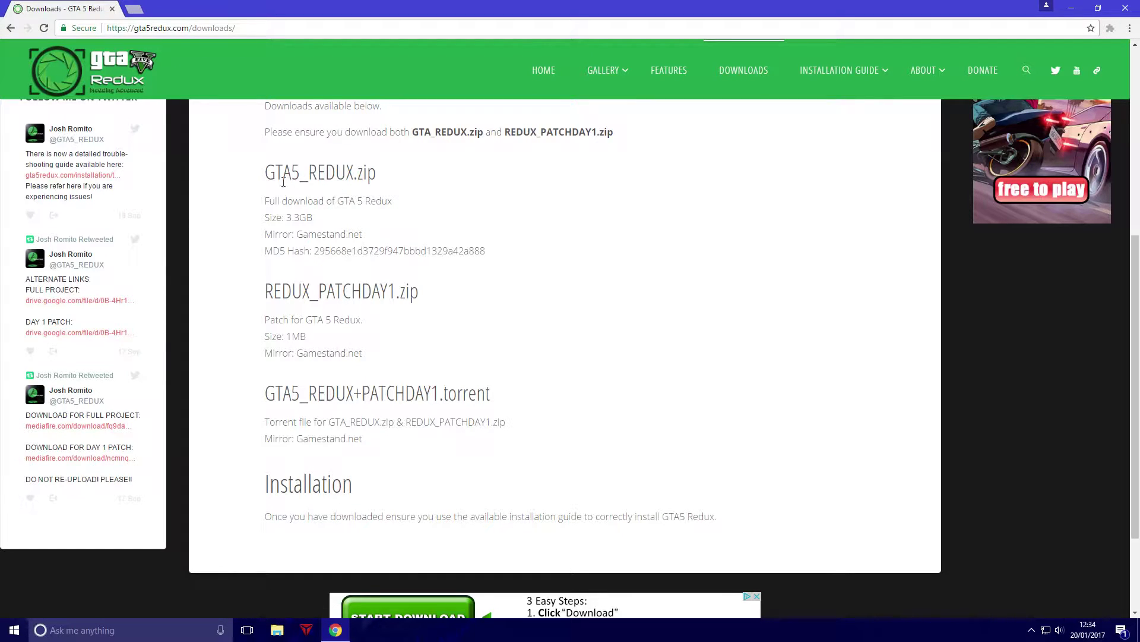
pyautogui.moveTo(266, 173); pyautogui.dragTo(390, 177)
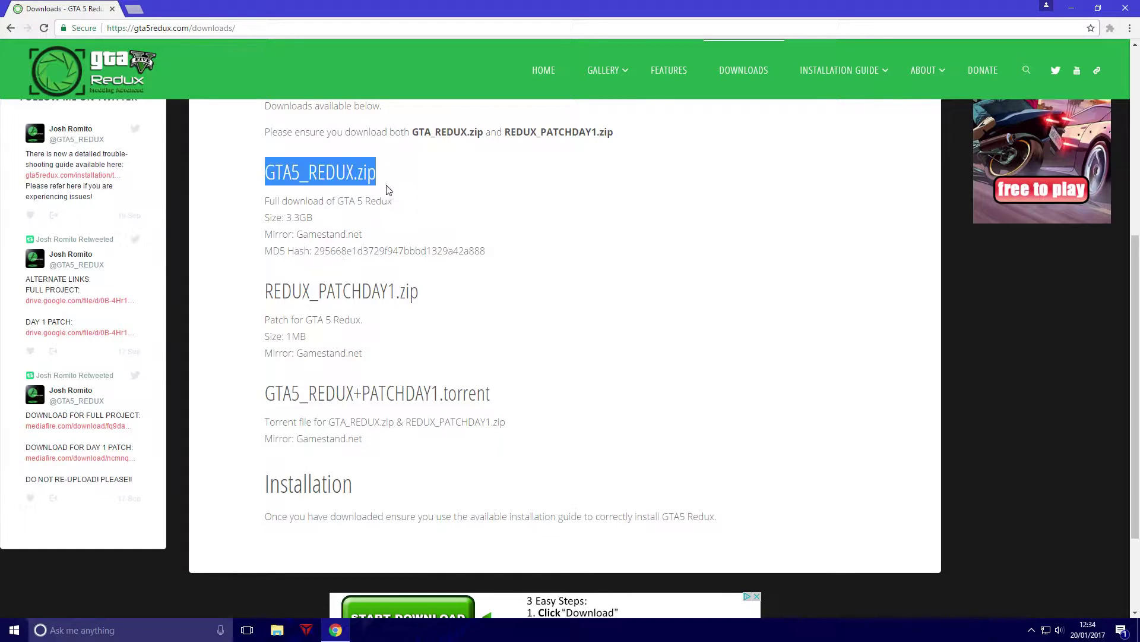
pyautogui.click(339, 238)
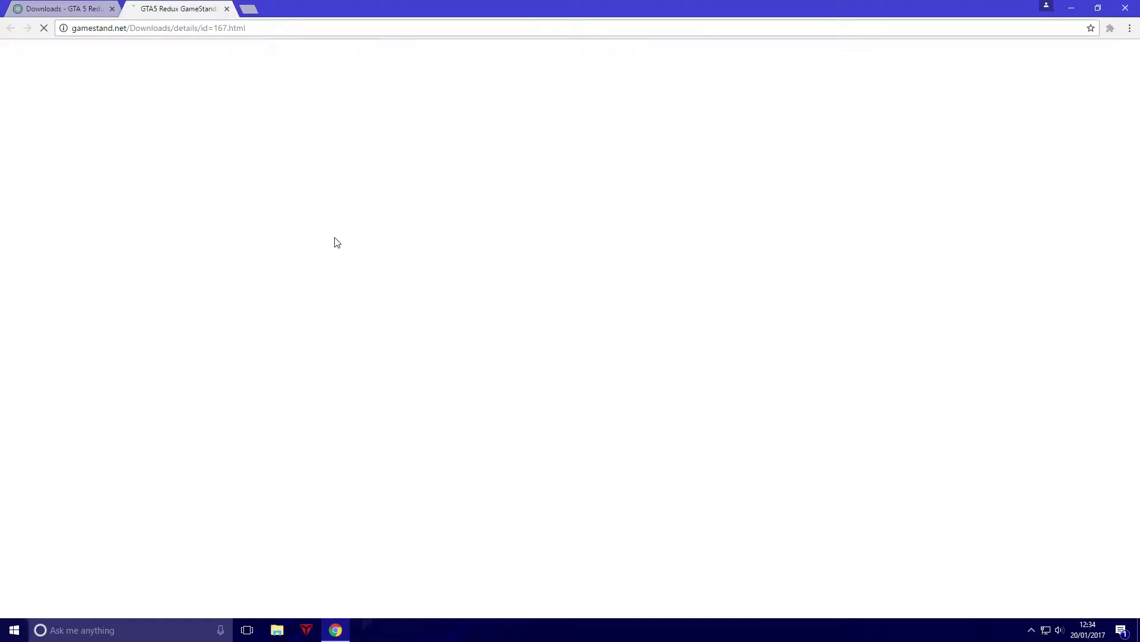
# Open the mirror list for GTA5 Redux on GameStand, review the GTA5_REDUX.zip and REDUX_PATCHDAY1.zip links, and close Chrome.
pyautogui.scroll(-3, 485, 323)
pyautogui.scroll(-8, 483, 321)
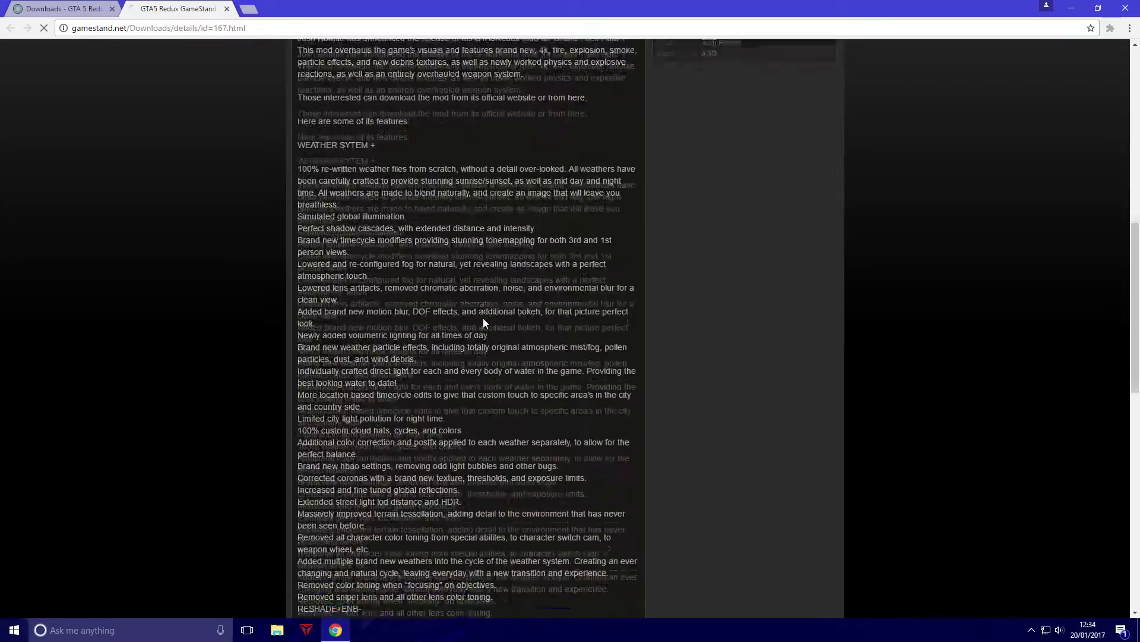
pyautogui.scroll(-4, 477, 330)
pyautogui.scroll(-4, 476, 330)
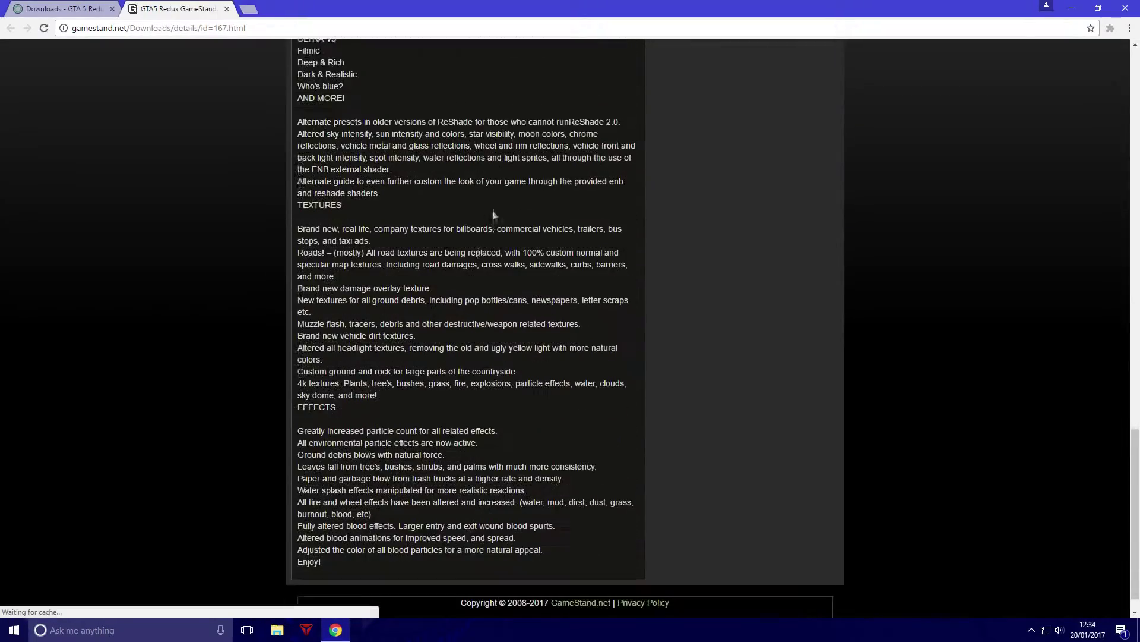
pyautogui.scroll(15, 478, 229)
pyautogui.scroll(3, 497, 262)
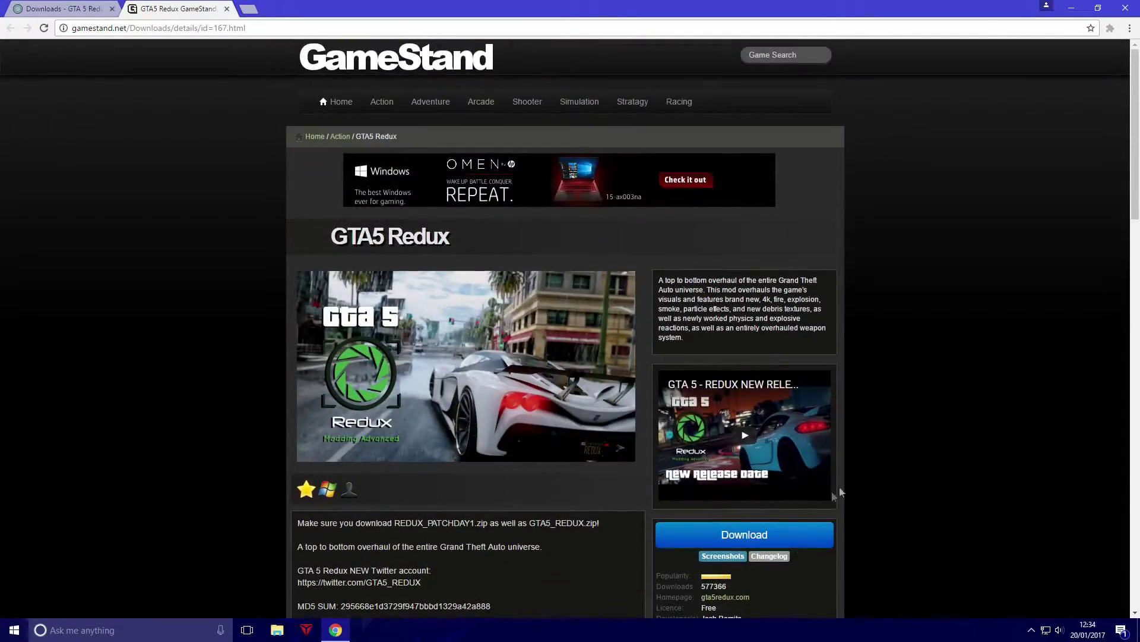
pyautogui.scroll(-1, 653, 386)
pyautogui.click(764, 471)
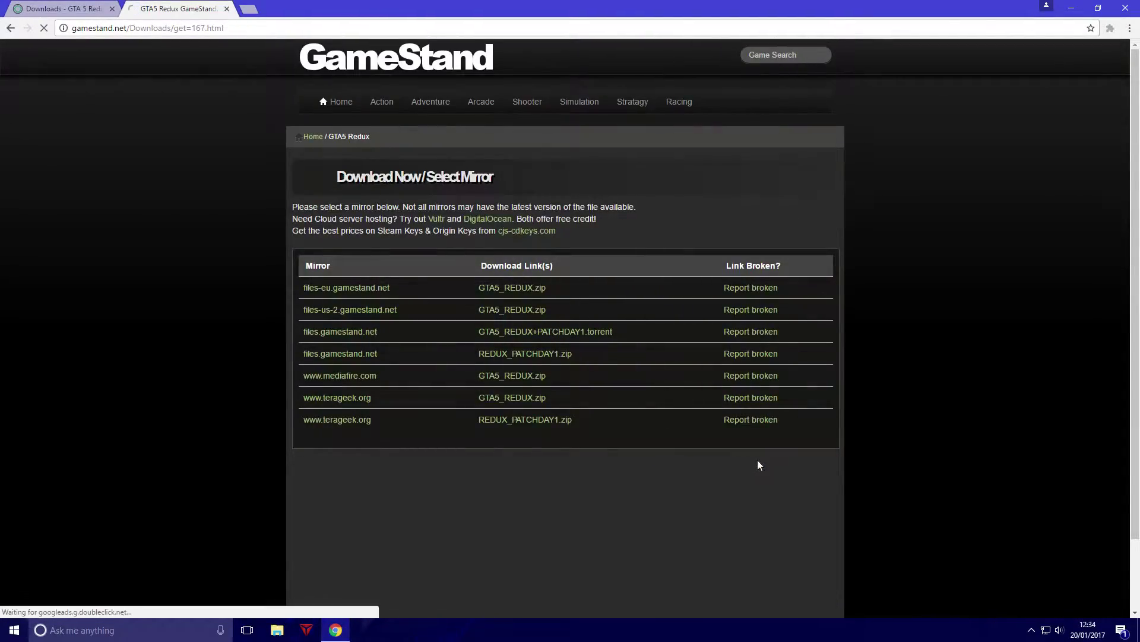
pyautogui.scroll(-1, 754, 452)
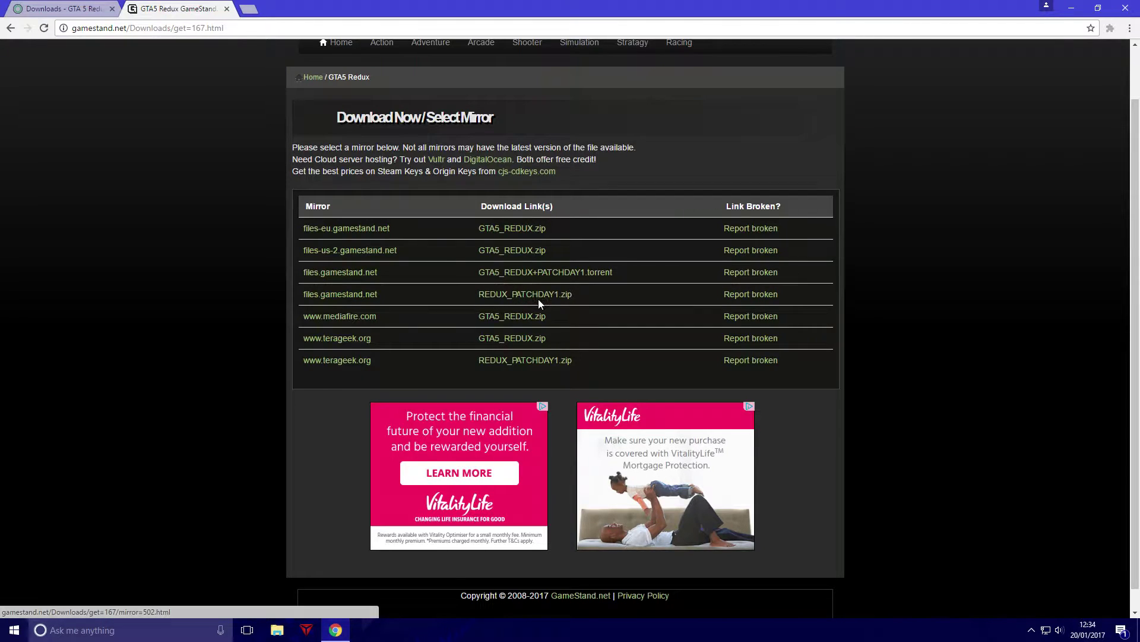
pyautogui.click(1136, 5)
# Open Documents\Gta V redux\Redux Install Files\Redux Install\GTA5_REDUX in File Explorer and snap the window to the right half of the screen.
pyautogui.click(277, 629)
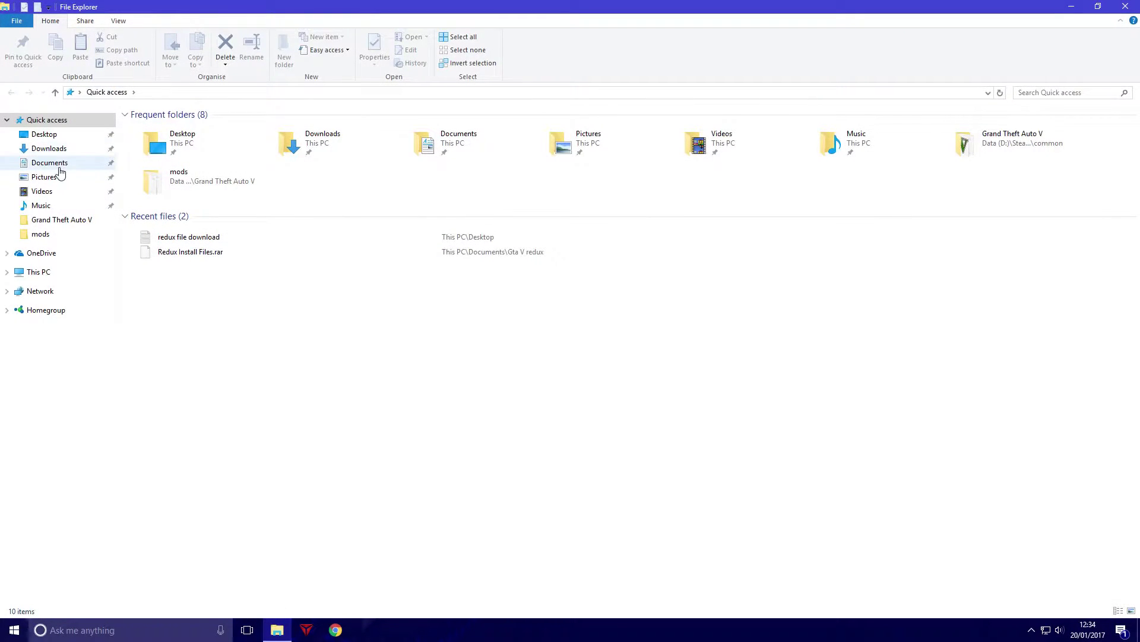
pyautogui.click(55, 163)
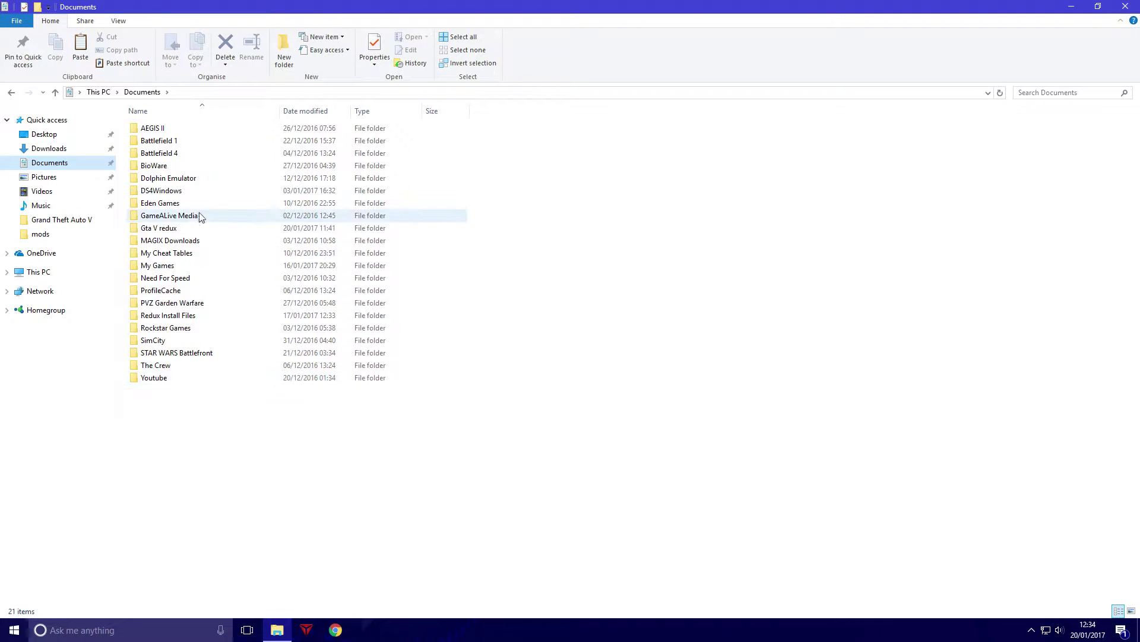
pyautogui.doubleClick(176, 228)
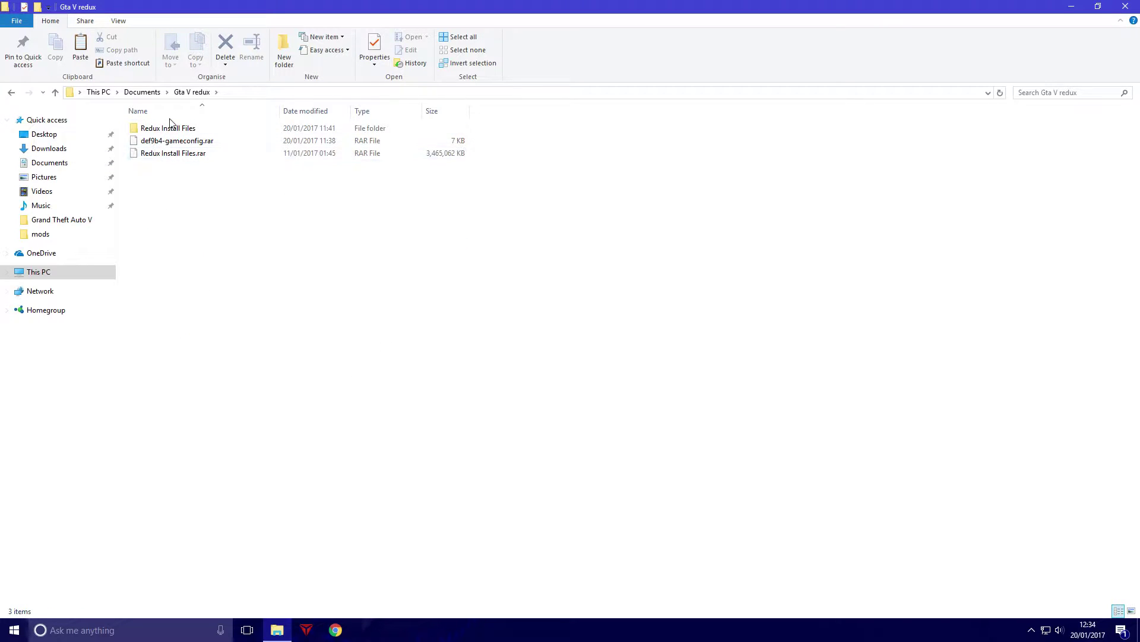
pyautogui.doubleClick(171, 125)
pyautogui.doubleClick(174, 130)
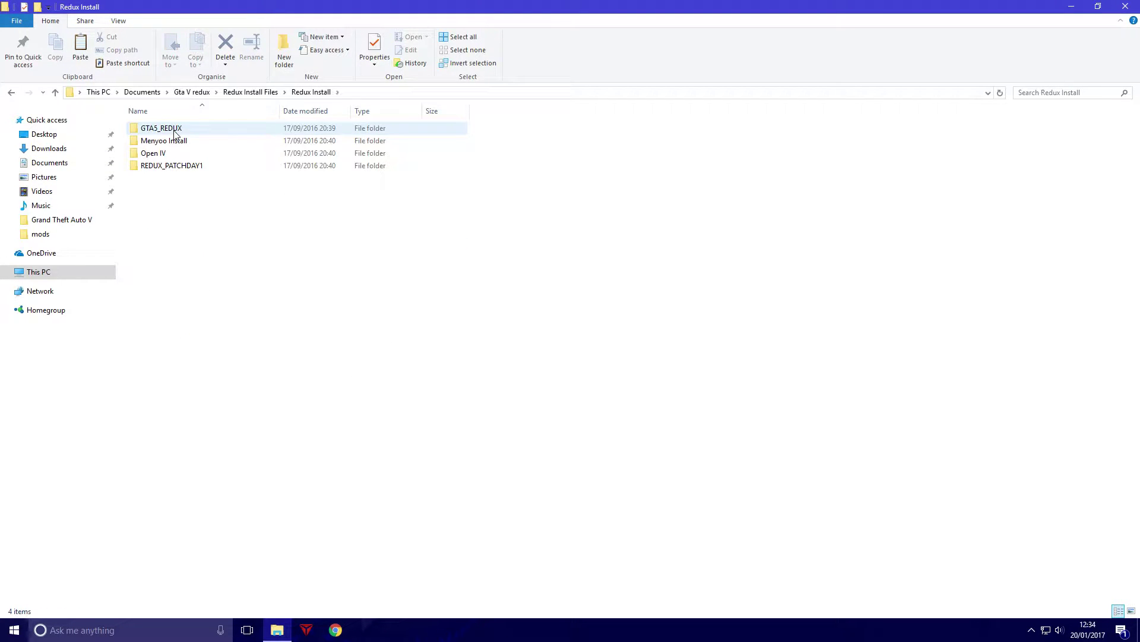
pyautogui.doubleClick(174, 132)
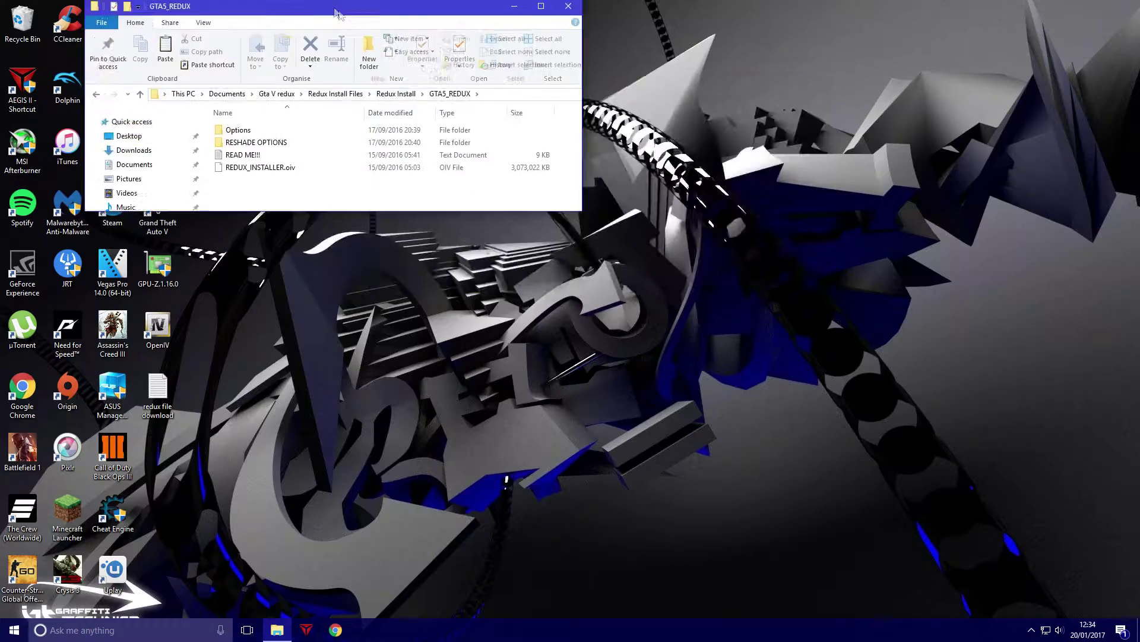
pyautogui.press('super+Right')
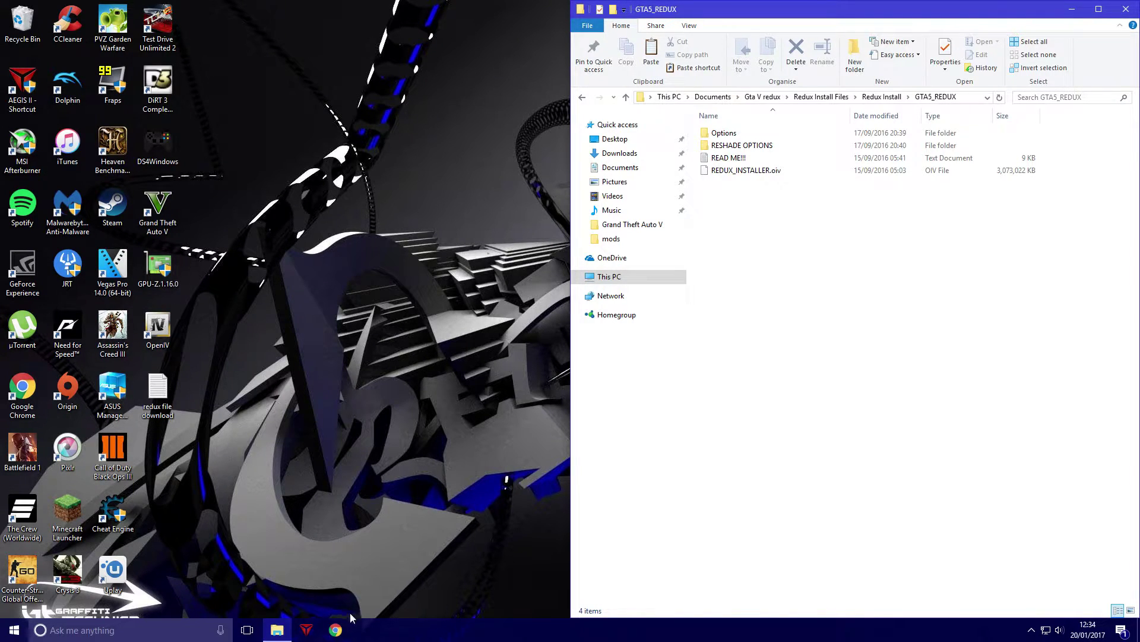
# Search Google in Chrome for "openiv" to locate the OpenIV download site.
pyautogui.click(337, 633)
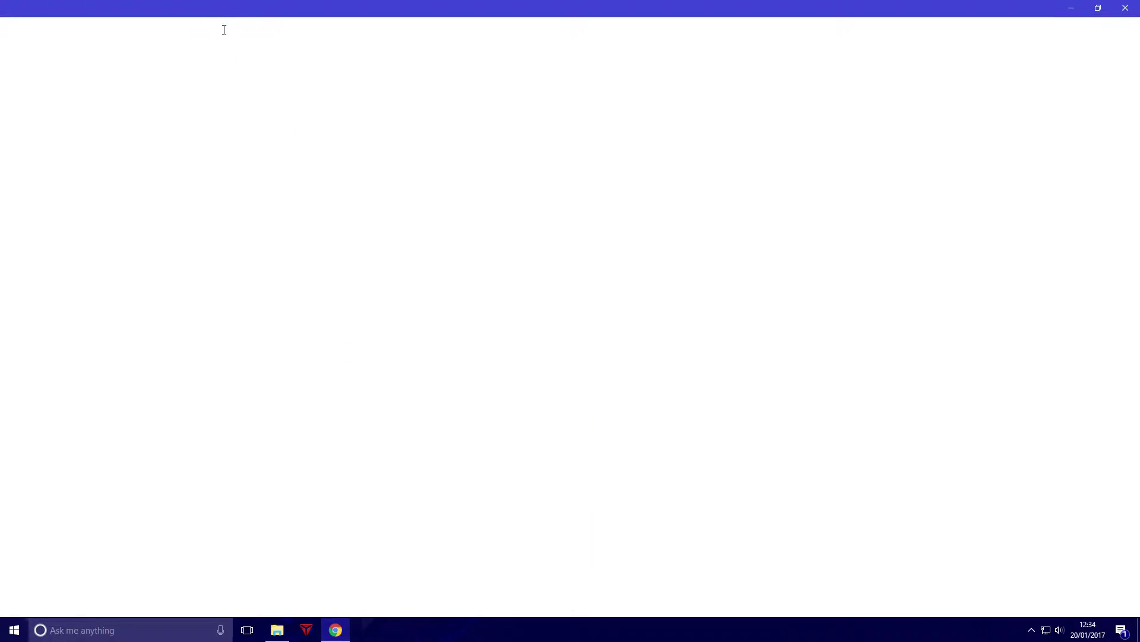
pyautogui.write('openiv')
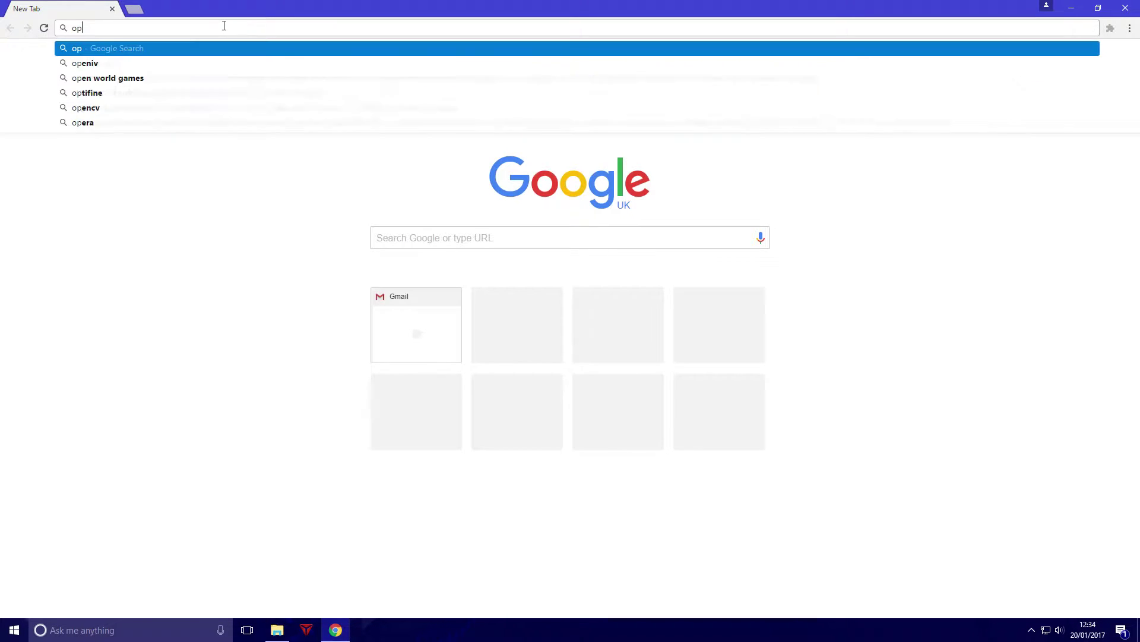
pyautogui.press('Return')
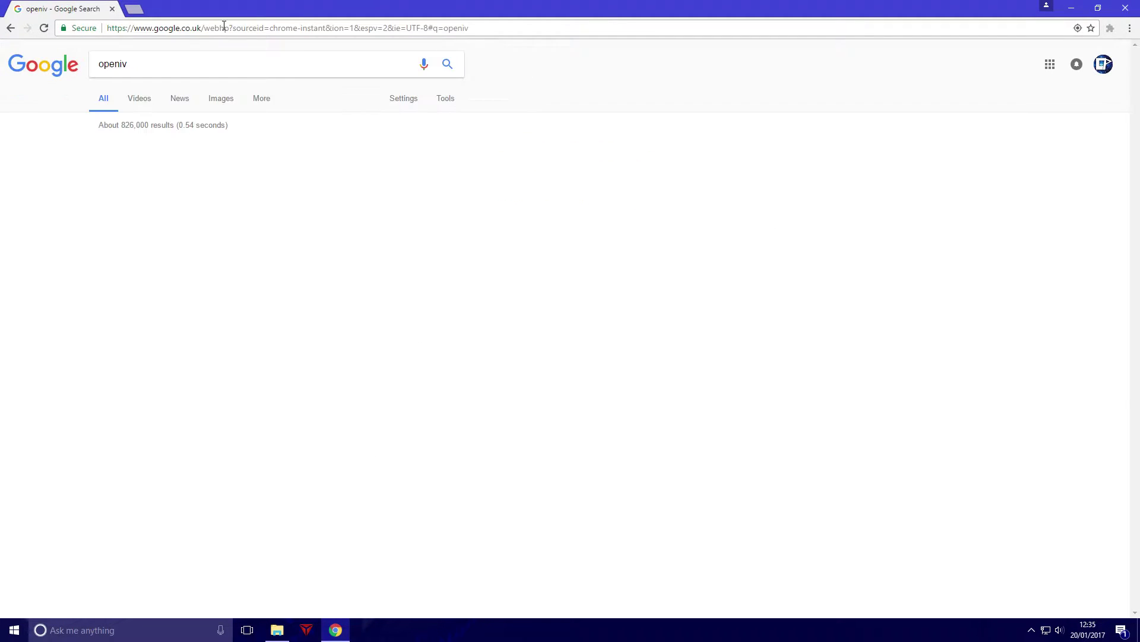
pyautogui.click(215, 149)
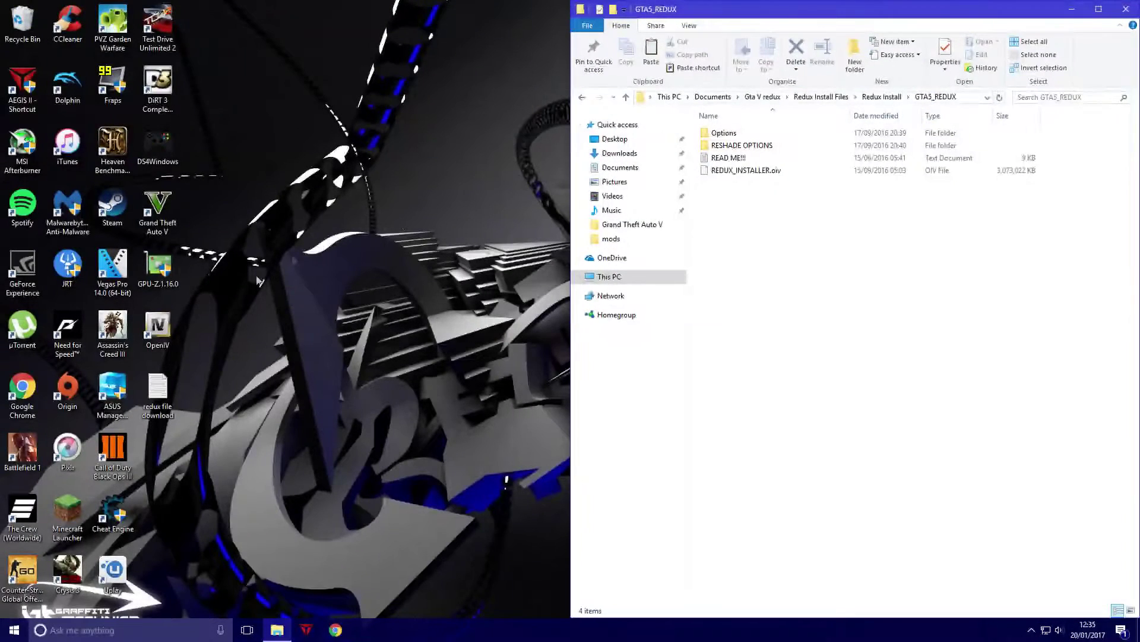
# Launch OpenIV for the Windows version of Grand Theft Auto V and snap its window beside the GTA5_REDUX folder.
pyautogui.doubleClick(174, 324)
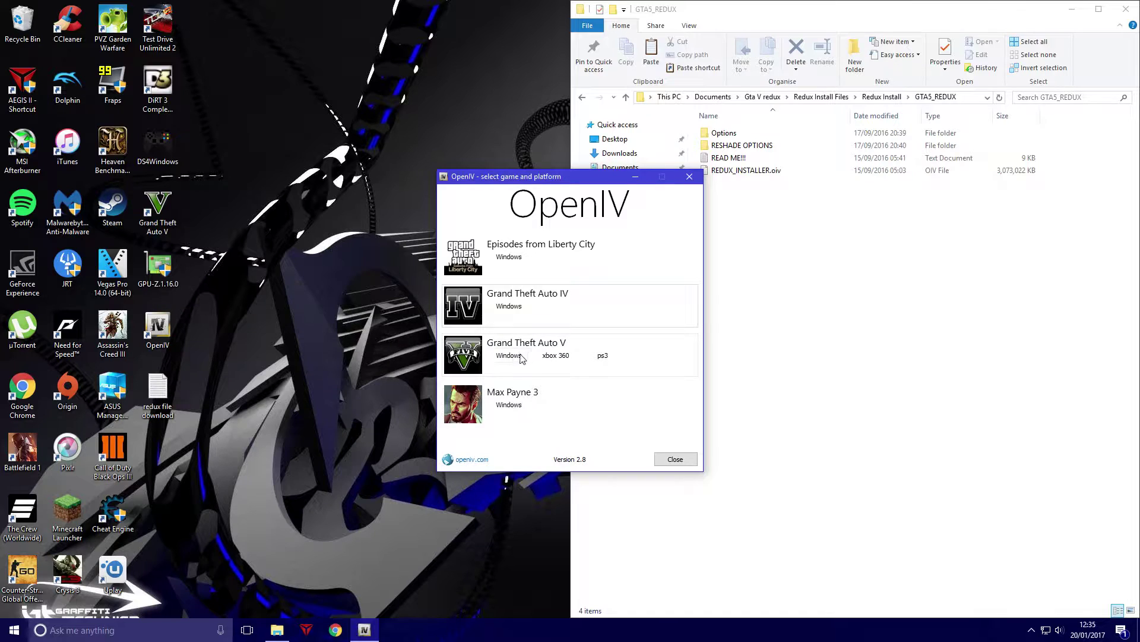
pyautogui.click(511, 356)
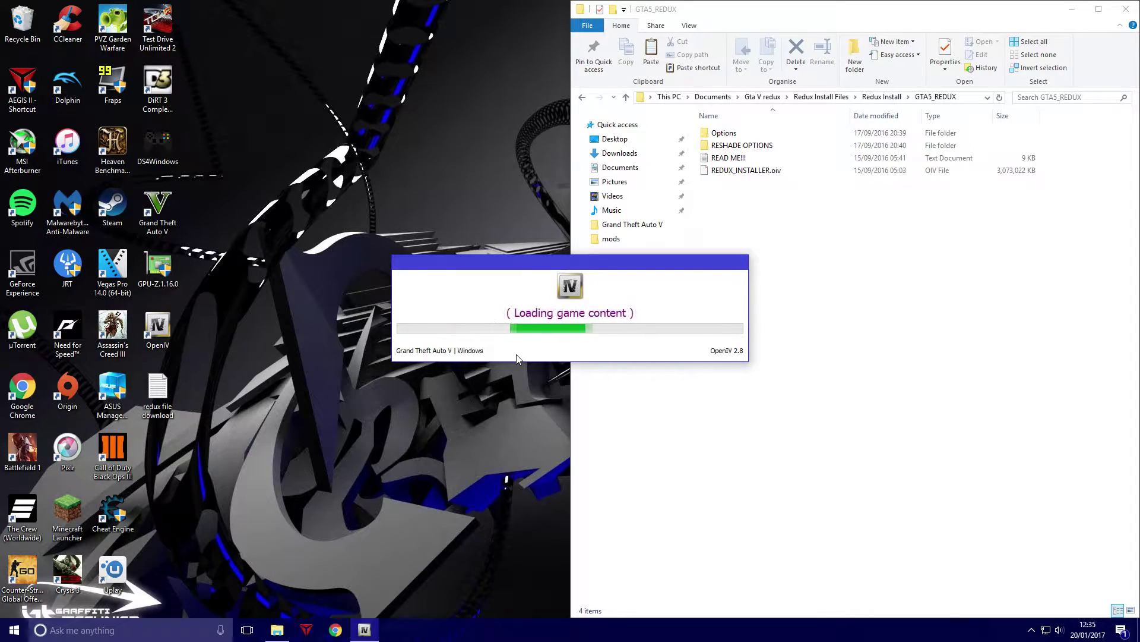
pyautogui.moveTo(505, 19); pyautogui.dragTo(0, 65)
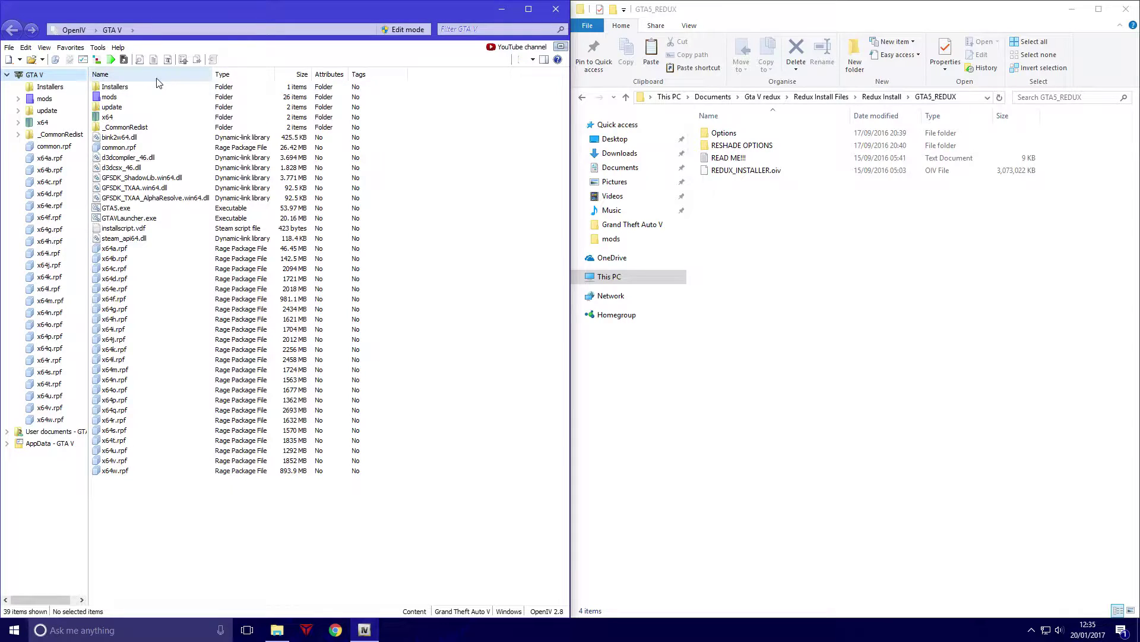
# Install ASI Loader, OpenIV.ASI and openCamera for GTA V through the ASI Manager, then close it.
pyautogui.click(97, 48)
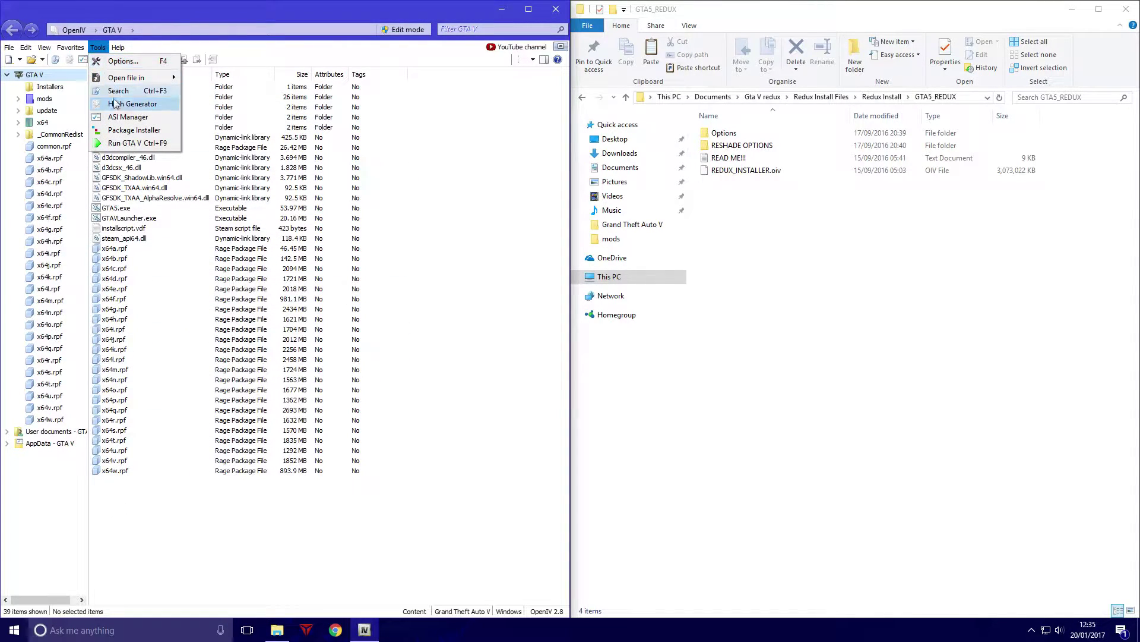
pyautogui.click(119, 119)
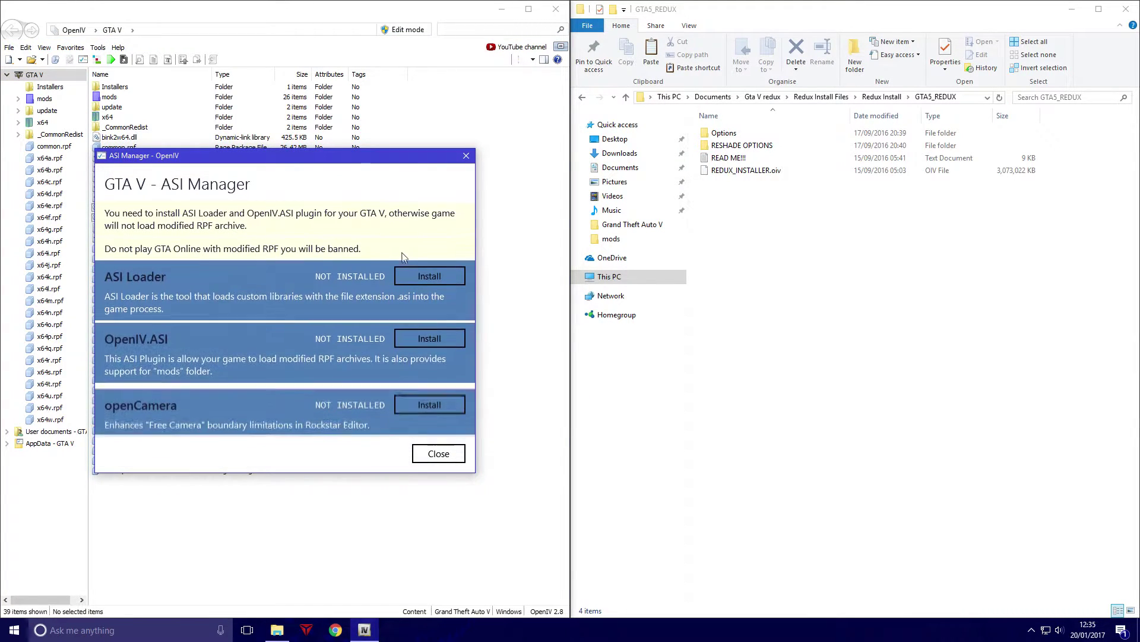
pyautogui.click(416, 275)
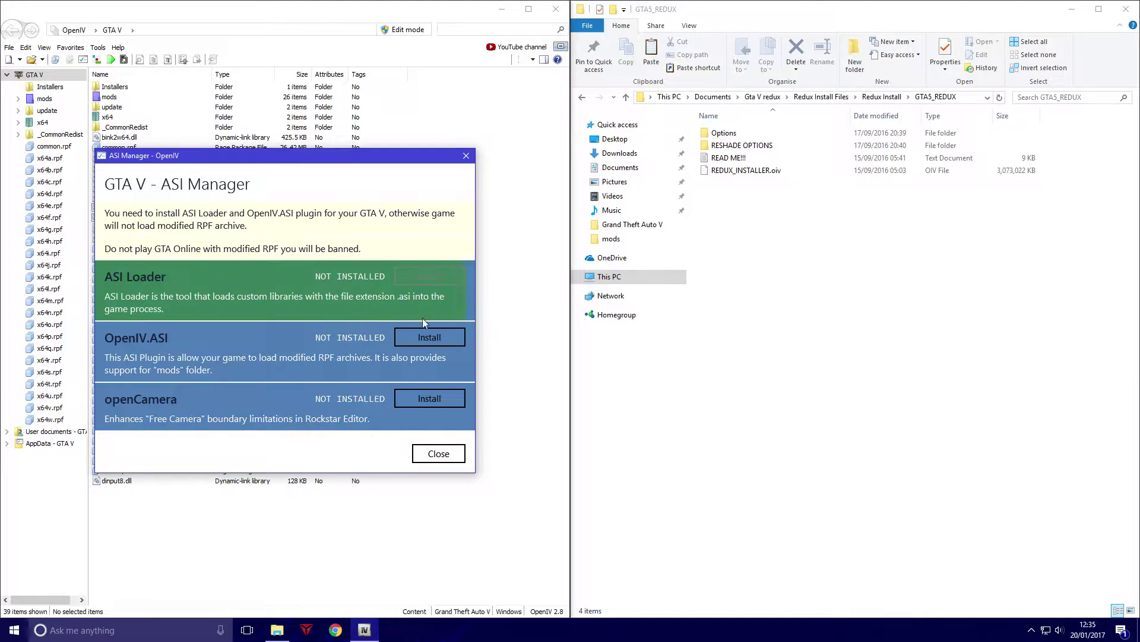
pyautogui.click(429, 341)
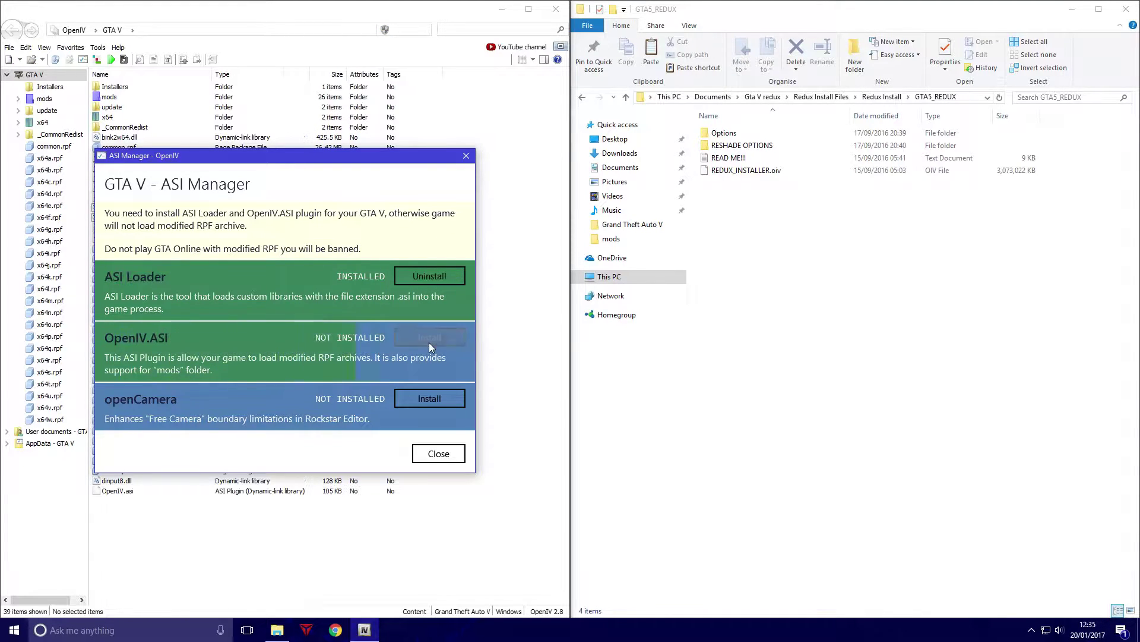
pyautogui.click(436, 400)
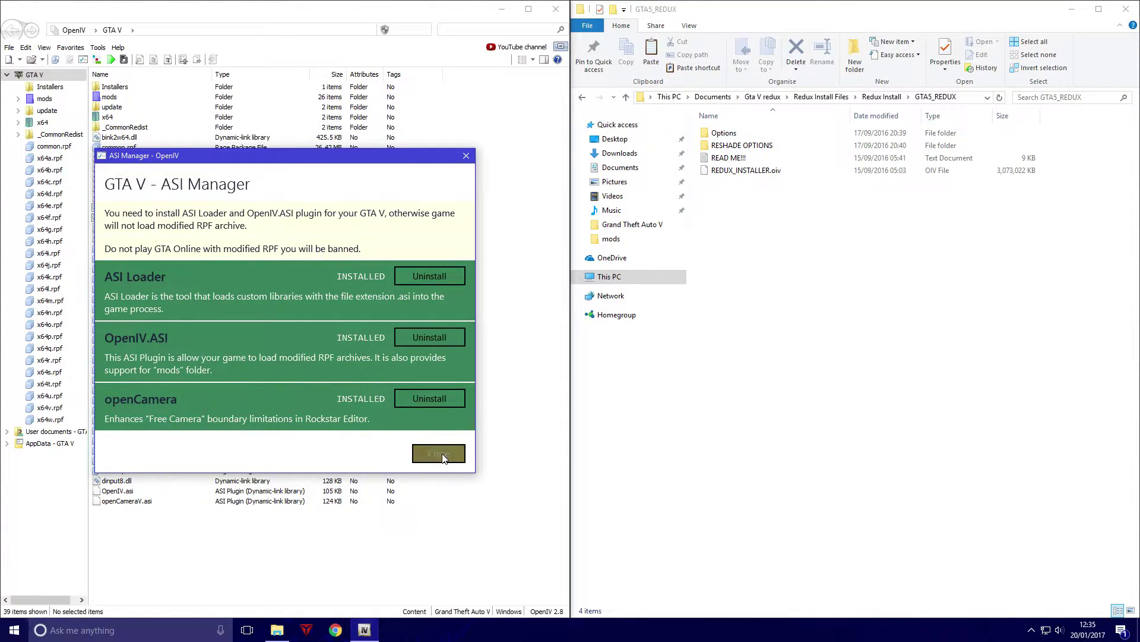
pyautogui.click(439, 454)
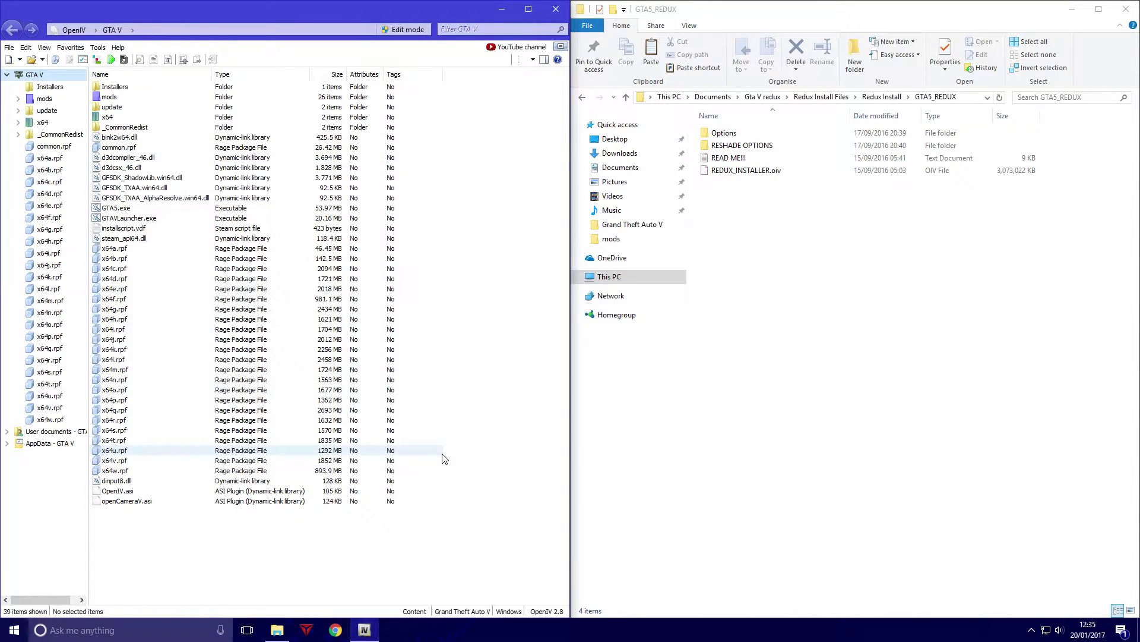
# Load REDUX_INSTALLER.oiv from Documents\Gta V redux\Redux Install Files\Redux Install\GTA5_REDUX into OpenIV's Package Installer.
pyautogui.click(97, 47)
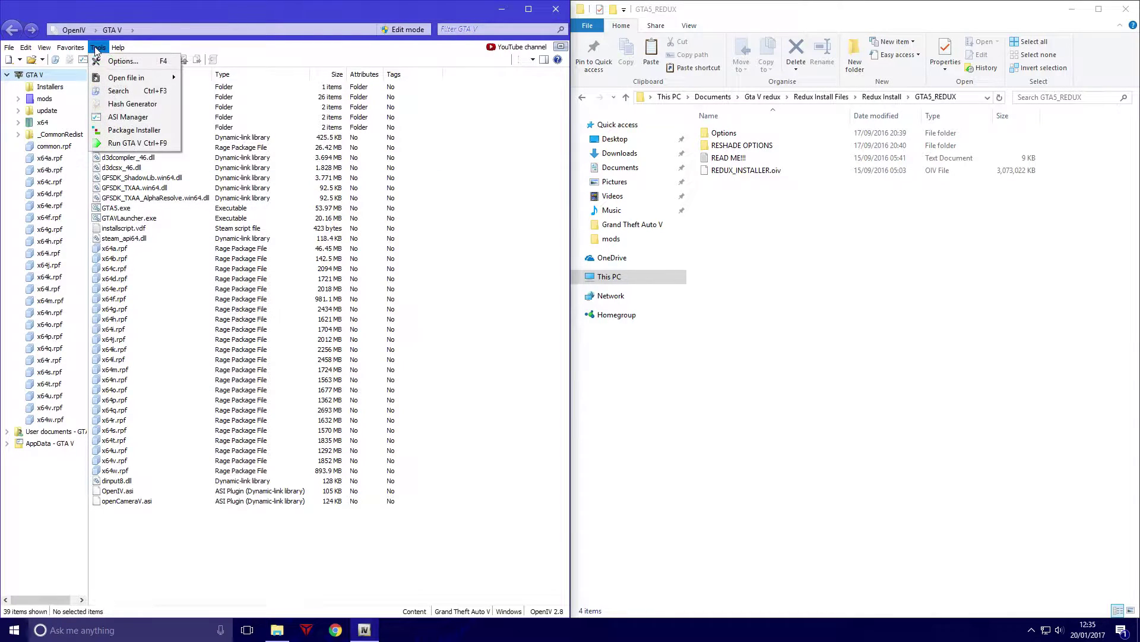
pyautogui.click(126, 132)
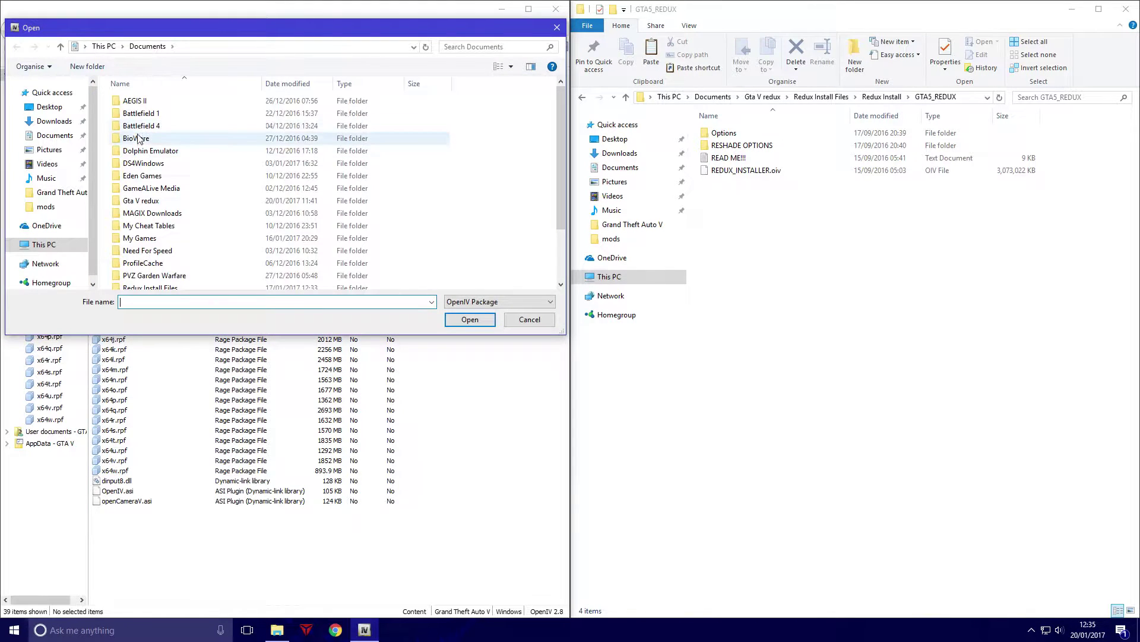
pyautogui.click(53, 138)
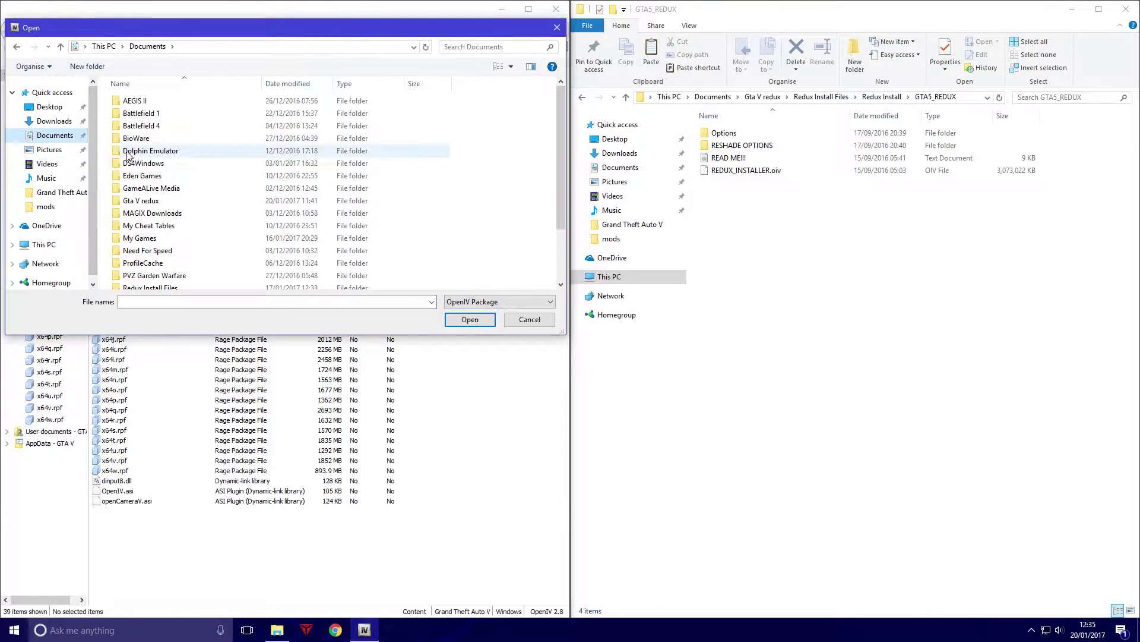
pyautogui.scroll(-2, 128, 155)
pyautogui.click(145, 134)
pyautogui.doubleClick(145, 135)
pyautogui.doubleClick(147, 102)
pyautogui.doubleClick(147, 102)
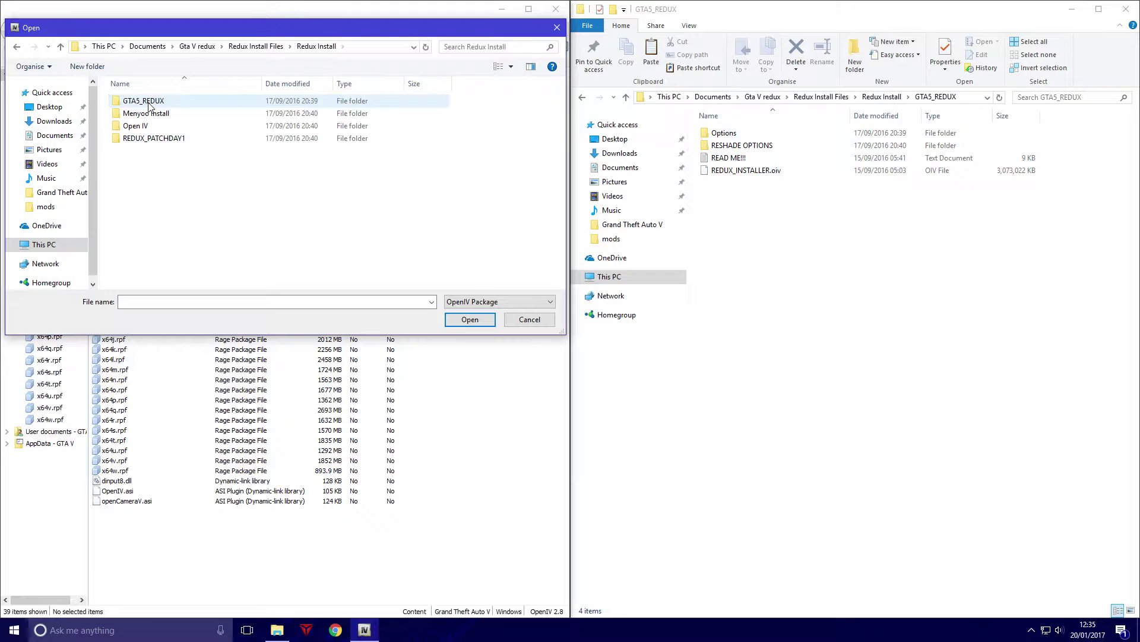
pyautogui.doubleClick(149, 102)
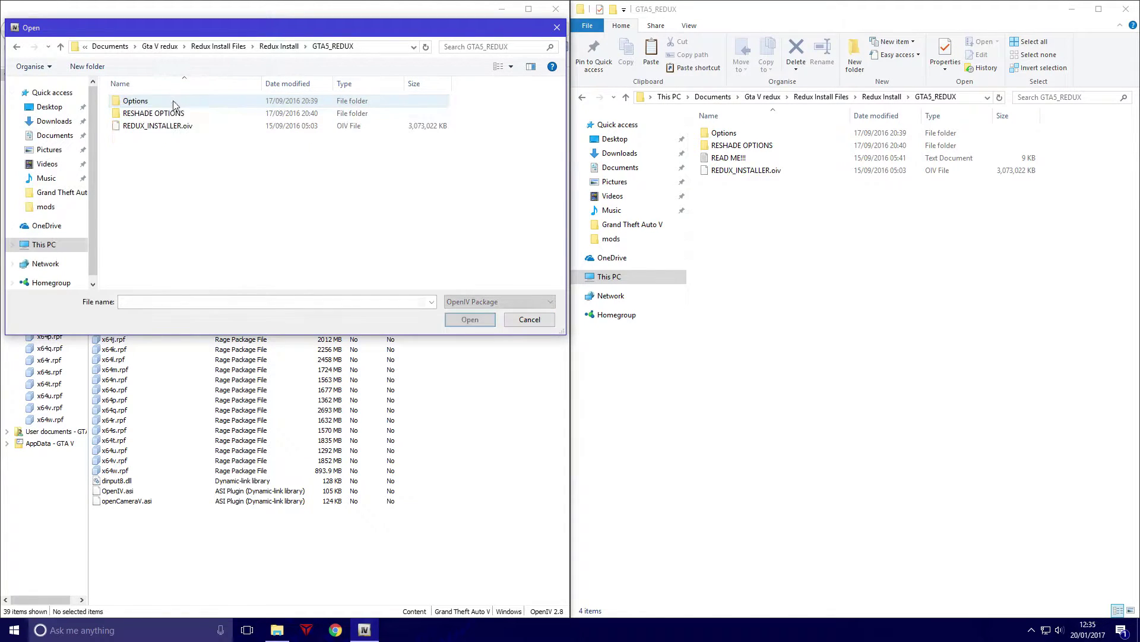
pyautogui.doubleClick(169, 127)
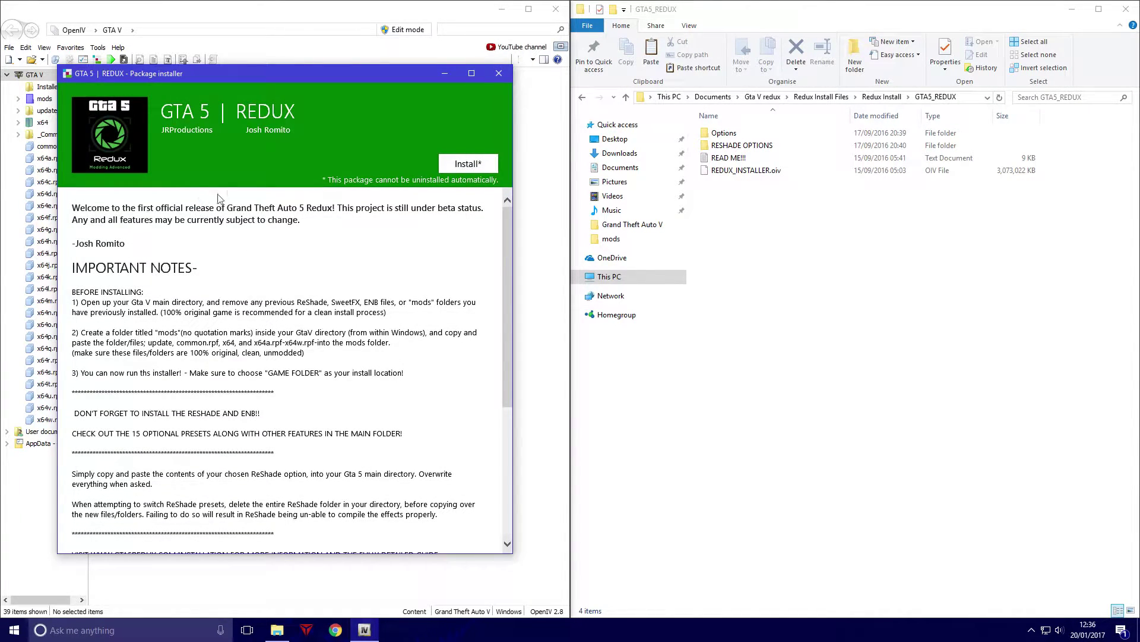
# Install the GTA 5 Redux package directly into the Game folder and close the package installer.
pyautogui.scroll(-2, 458, 231)
pyautogui.scroll(1, 458, 231)
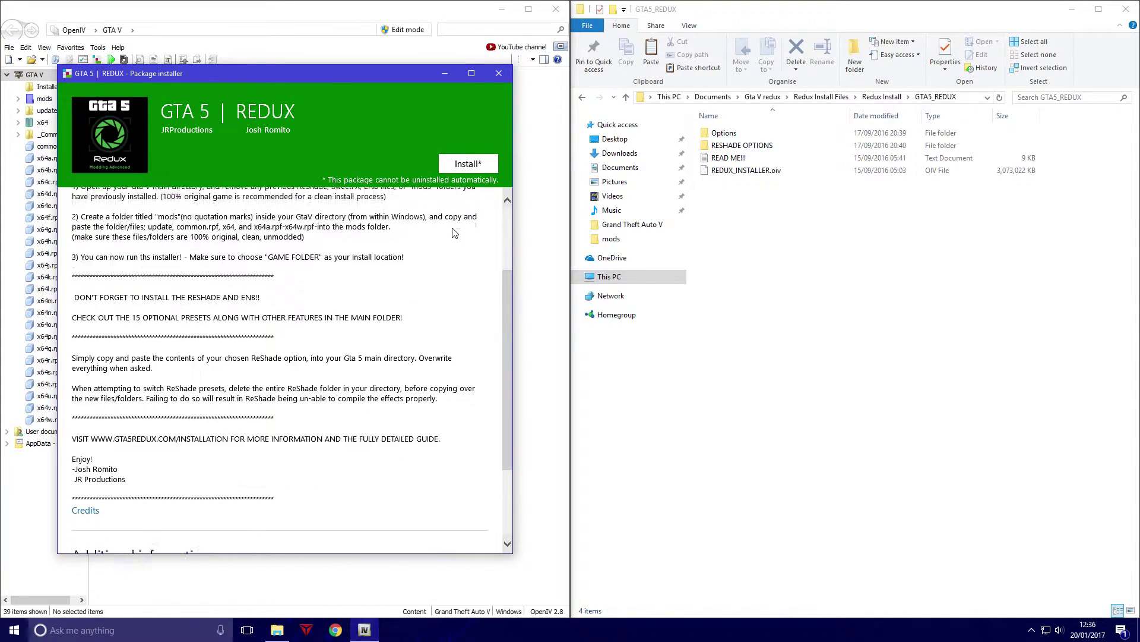
pyautogui.click(458, 168)
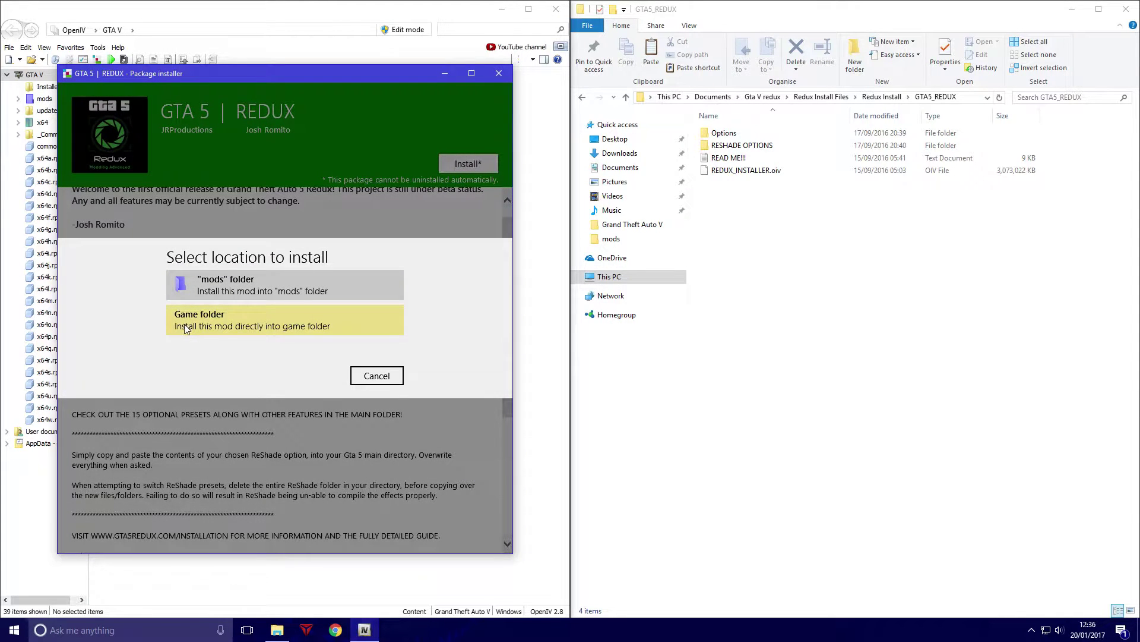
pyautogui.click(204, 319)
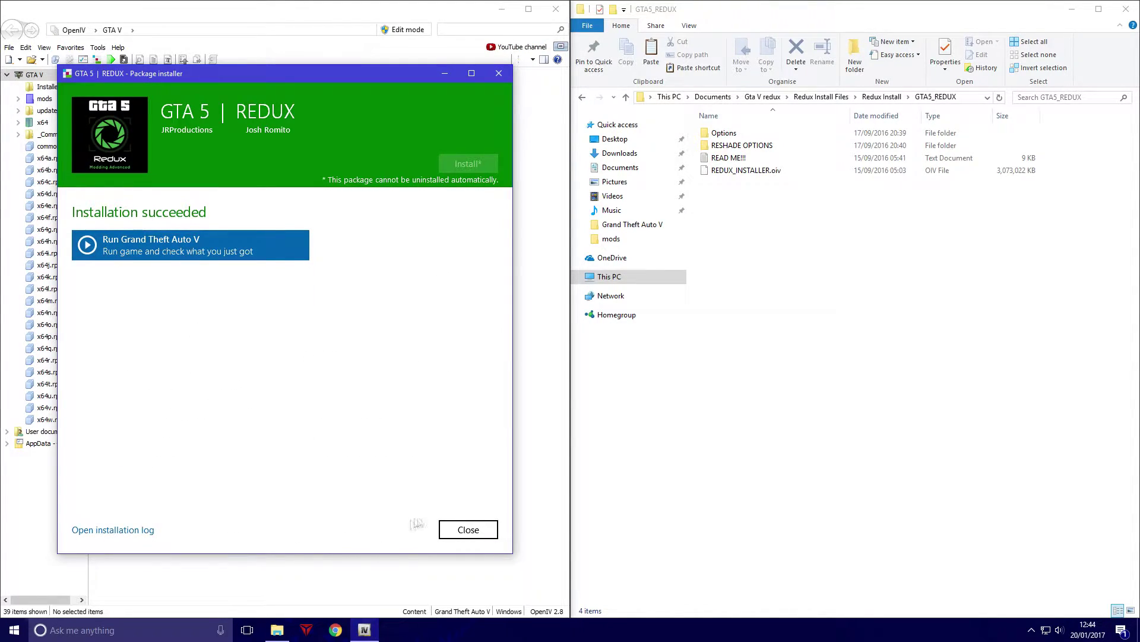
pyautogui.click(468, 529)
# Open RESHADE OPTIONS and show D:\SteamLibrary\steamapps\common\Grand Theft Auto V in a second File Explorer window snapped beside it.
pyautogui.doubleClick(742, 145)
pyautogui.click(502, 9)
pyautogui.rightClick(278, 630)
pyautogui.click(275, 570)
pyautogui.moveTo(463, 144); pyautogui.dragTo(1, 145)
pyautogui.click(43, 277)
pyautogui.doubleClick(219, 306)
pyautogui.doubleClick(172, 133)
pyautogui.doubleClick(175, 133)
pyautogui.doubleClick(172, 133)
pyautogui.doubleClick(186, 172)
# Copy everything from the ReShade preset folder 1. Redux(original) into the Grand Theft Auto V game folder.
pyautogui.doubleClick(740, 133)
pyautogui.hotkey('ctrl', 'a')
pyautogui.hotkey('alt', 'Left')
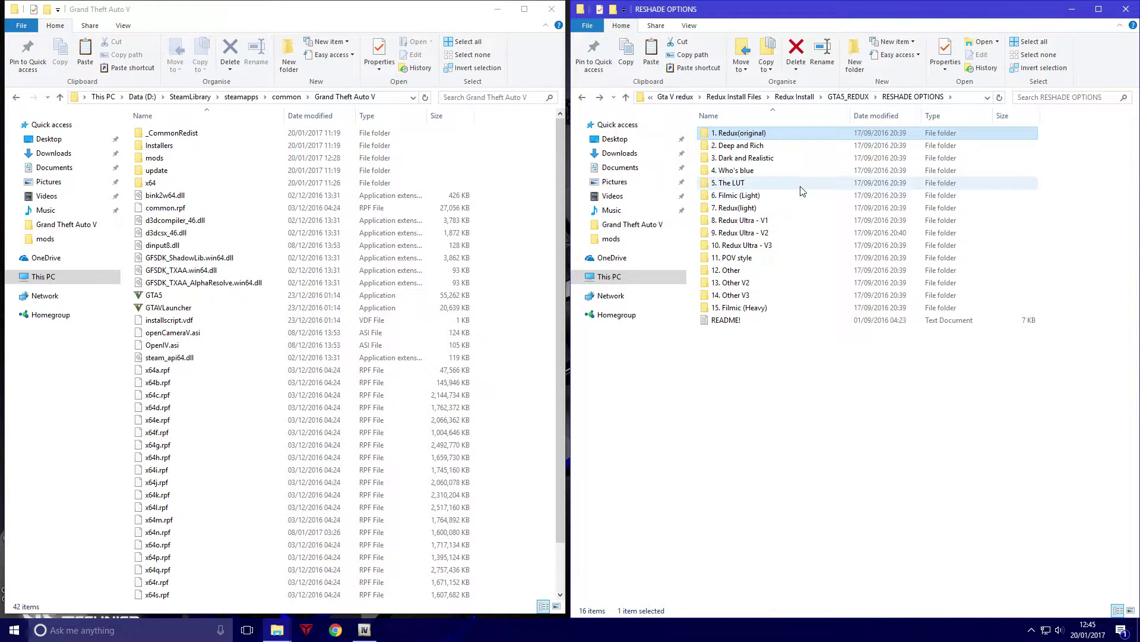
pyautogui.click(766, 196)
pyautogui.doubleClick(747, 134)
pyautogui.moveTo(742, 317); pyautogui.dragTo(267, 356)
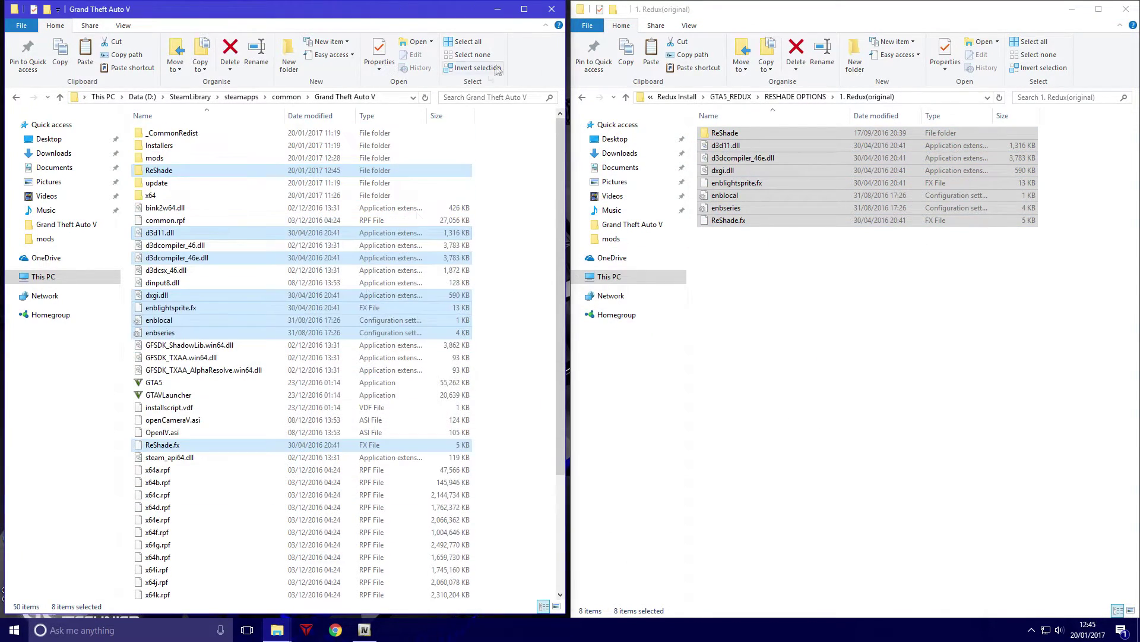
# Return to the Redux Install folder and load the patch package from REDUX_PATCHDAY1 into OpenIV's Package Installer.
pyautogui.click(583, 100)
pyautogui.click(582, 100)
pyautogui.click(582, 99)
pyautogui.click(497, 10)
pyautogui.click(99, 45)
pyautogui.click(128, 126)
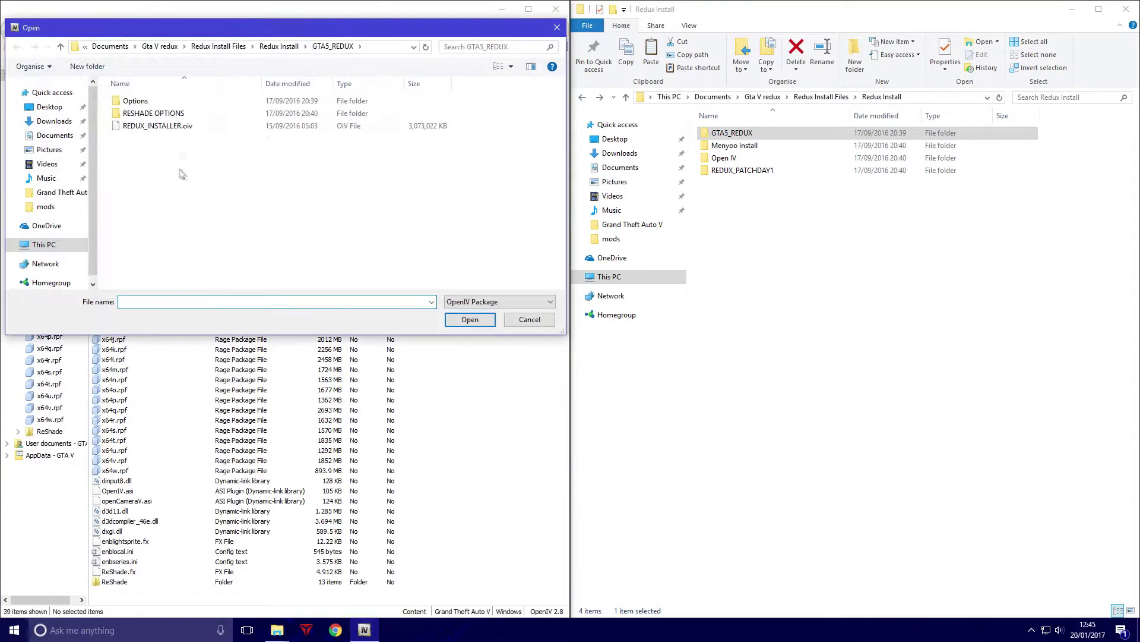
pyautogui.click(279, 47)
pyautogui.doubleClick(151, 139)
pyautogui.doubleClick(143, 100)
# Install the first Redux patch into the Game folder and close the package installer.
pyautogui.click(468, 164)
pyautogui.click(197, 330)
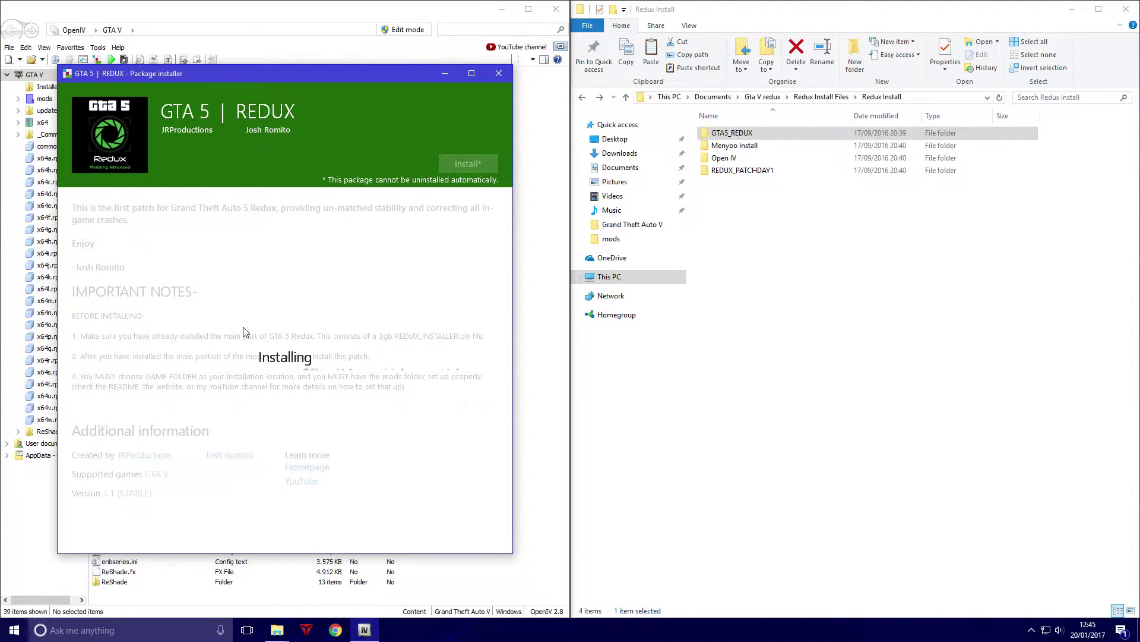
pyautogui.click(469, 530)
# Extract def9b4-gameconfig.rar in Documents\Gta V redux and open the extracted def9b4-gameconfig folder.
pyautogui.click(631, 171)
pyautogui.doubleClick(747, 244)
pyautogui.rightClick(752, 146)
pyautogui.moveTo(782, 168)
pyautogui.click(653, 194)
pyautogui.click(597, 399)
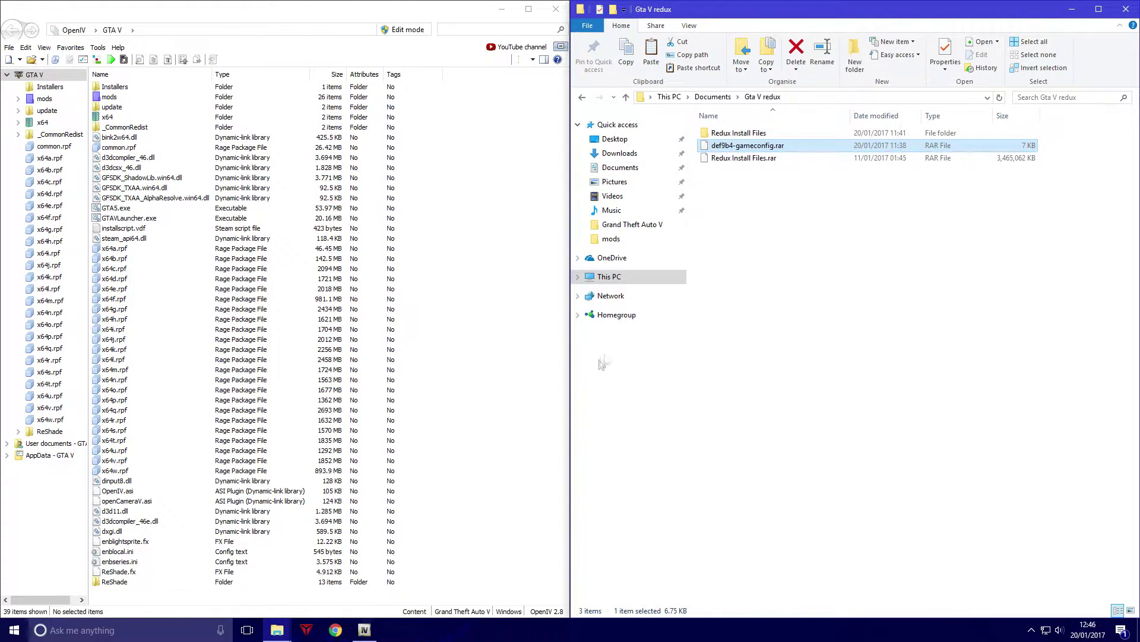
pyautogui.doubleClick(737, 133)
# Add gameconfig inside mods\update\update.rpf in OpenIV with edit mode enabled, close OpenIV and bring back the Grand Theft Auto V folder window.
pyautogui.doubleClick(116, 97)
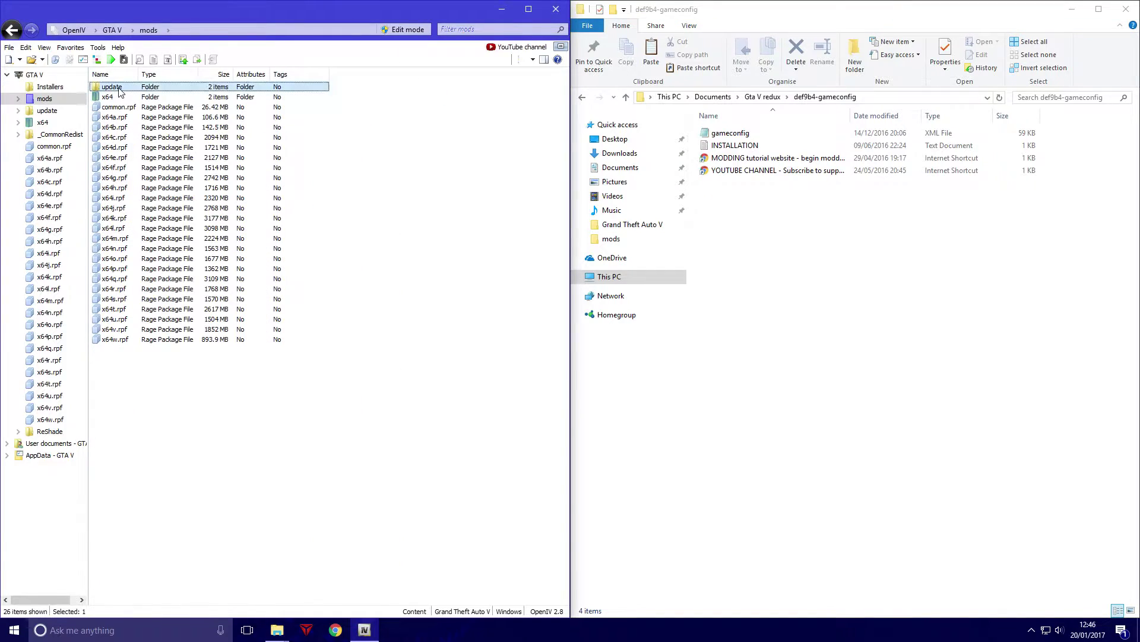
pyautogui.doubleClick(119, 88)
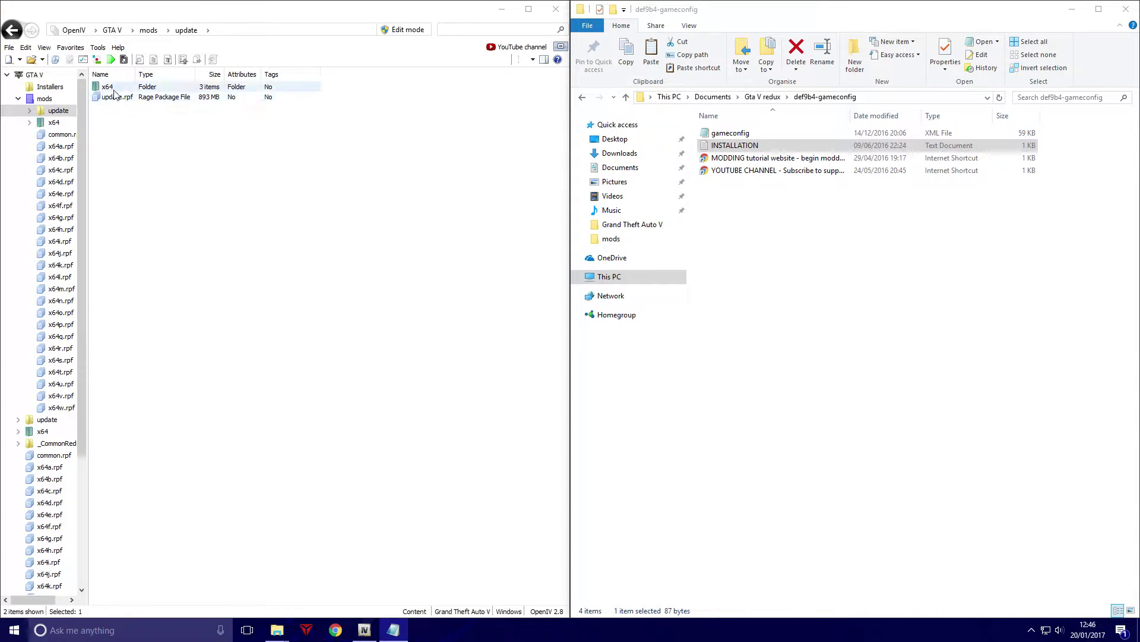
pyautogui.doubleClick(117, 97)
pyautogui.doubleClick(113, 87)
pyautogui.doubleClick(110, 88)
pyautogui.click(404, 30)
pyautogui.click(601, 357)
pyautogui.moveTo(730, 133); pyautogui.dragTo(297, 320)
pyautogui.click(556, 9)
pyautogui.click(277, 629)
pyautogui.click(269, 608)
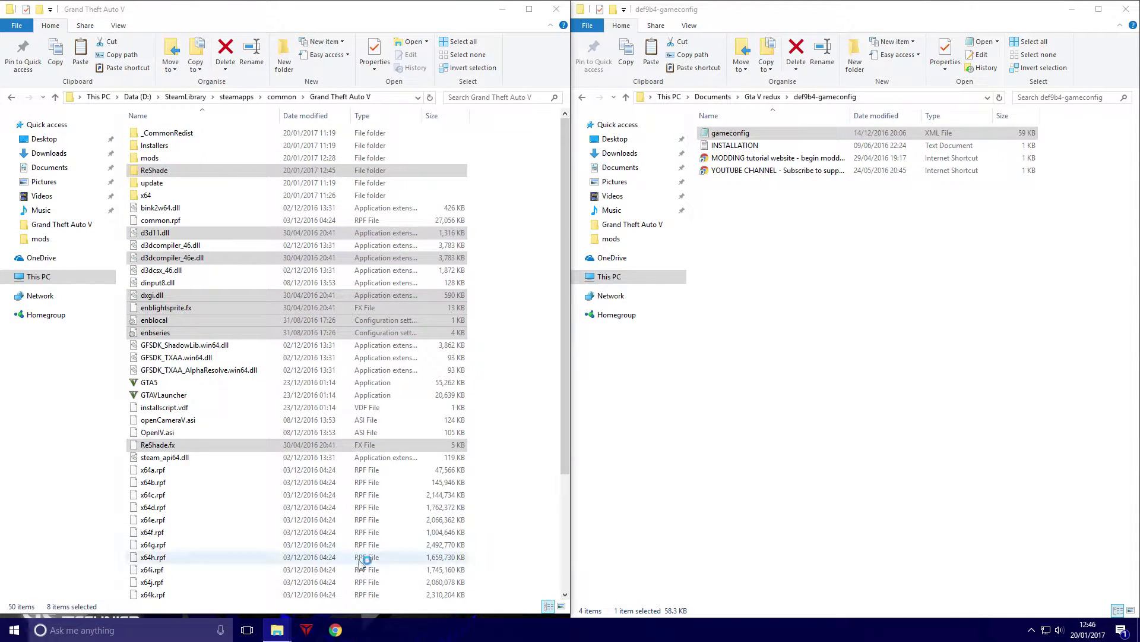
# Search Google in Chrome for "gta v scripthookv".
pyautogui.click(336, 629)
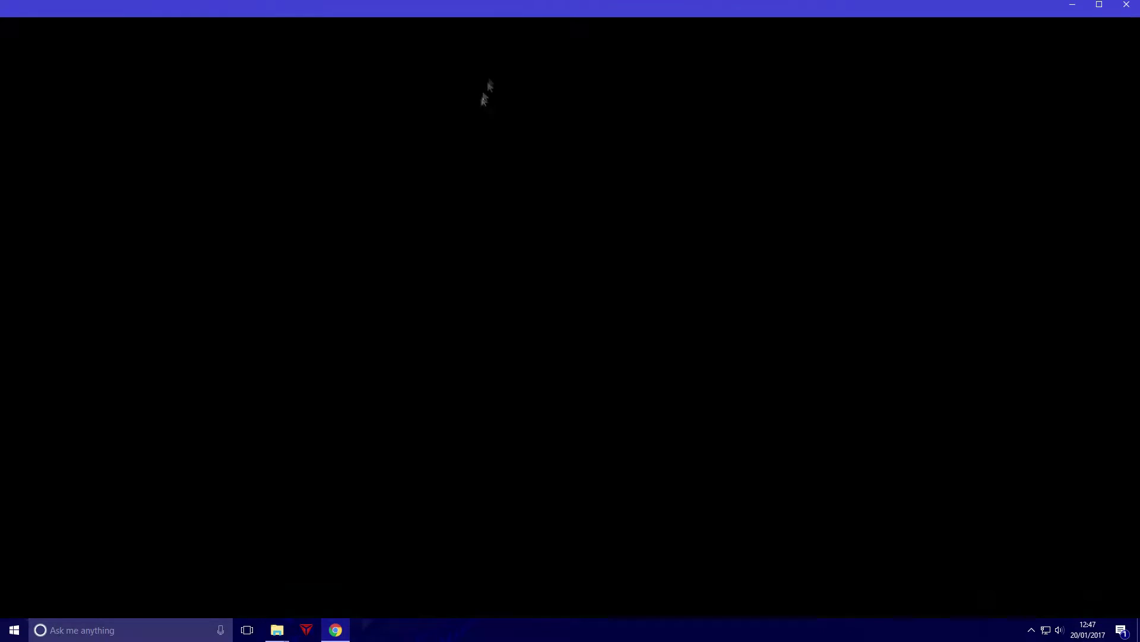
pyautogui.write('gta v scriph')
pyautogui.press('BackSpace')
pyautogui.write('thookv')
pyautogui.press('Return')
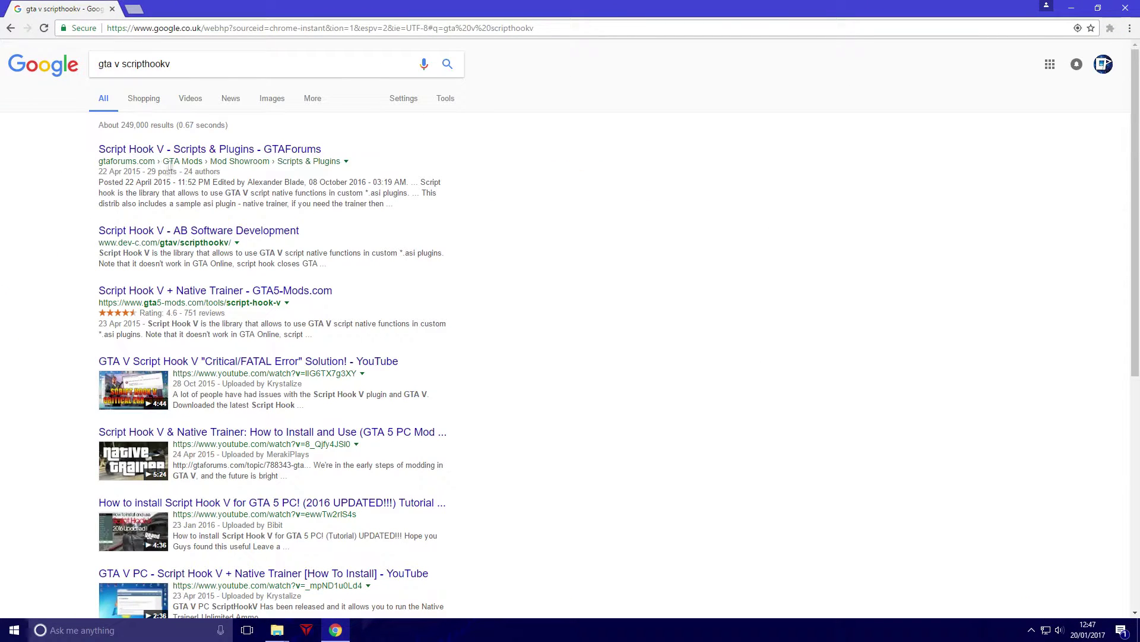
# Open the Script Hook V topic on GTAForums, follow its link to the AB Software Development page and download version v1.0.944.2.
pyautogui.click(169, 150)
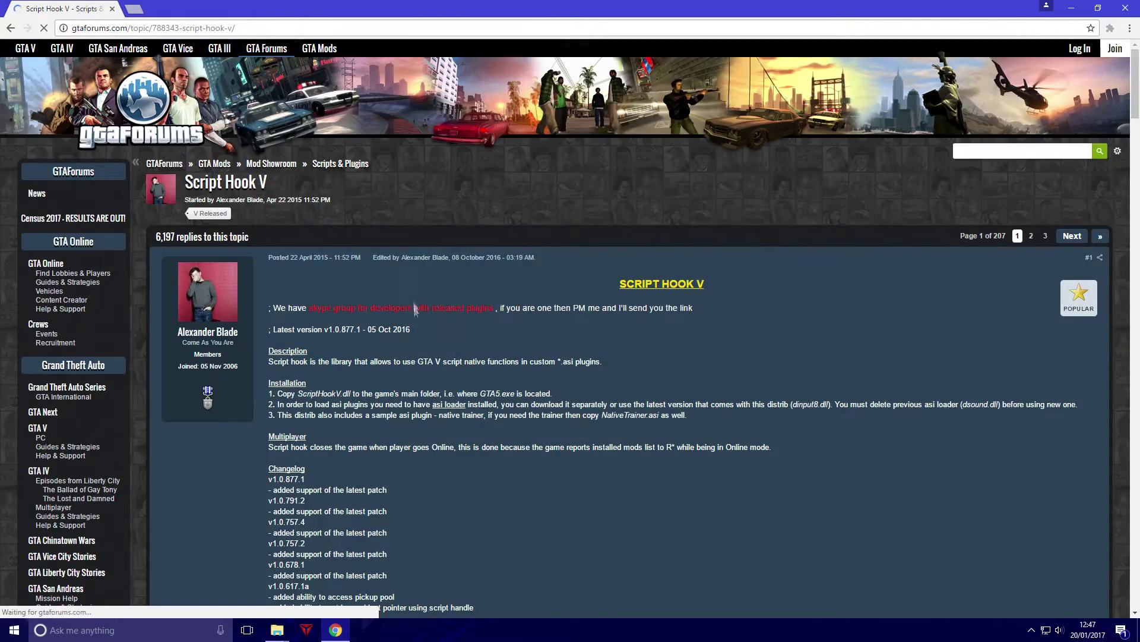
pyautogui.scroll(-10, 289, 313)
pyautogui.click(289, 308)
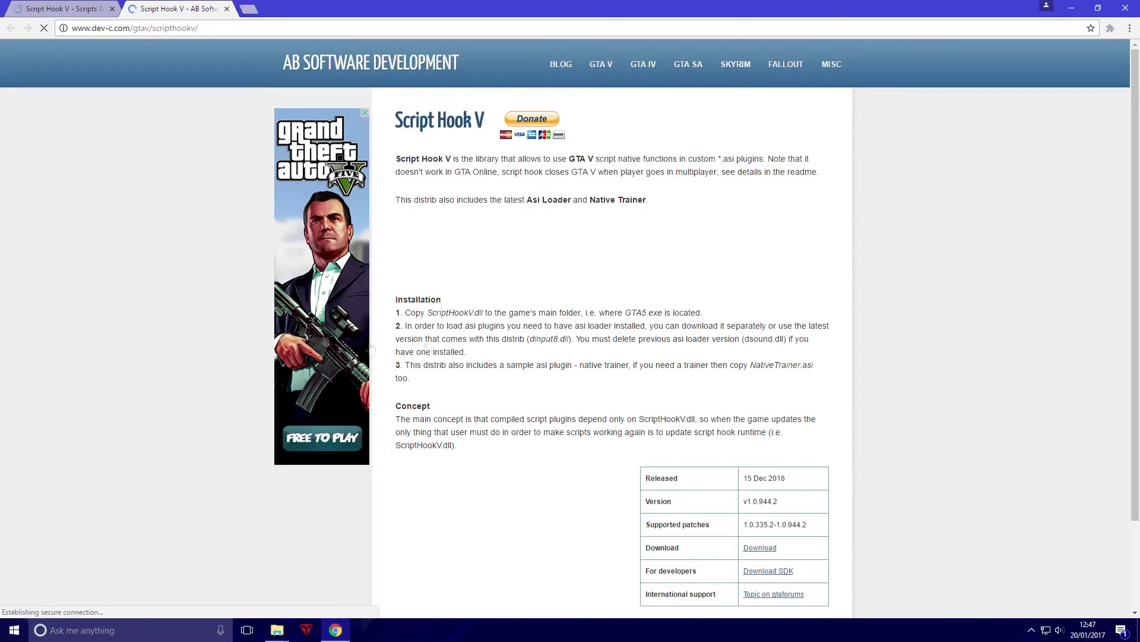
pyautogui.scroll(-1, 594, 416)
pyautogui.click(759, 489)
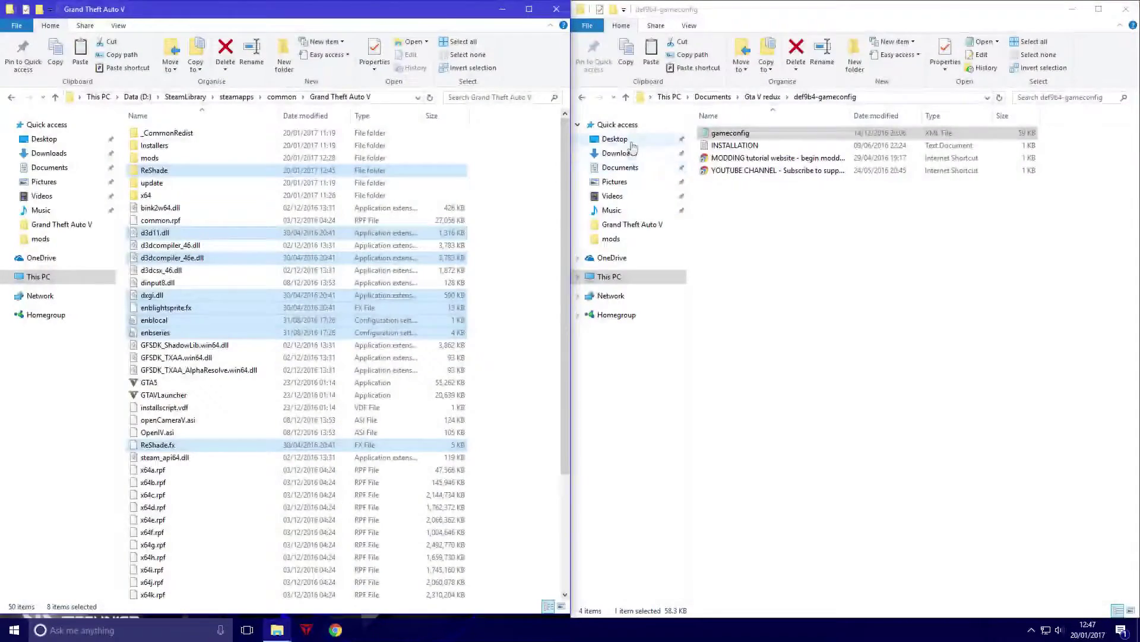
# Extract the ScriptHookV_1.0.944.2 archive in Downloads and copy all files from its bin folder into the Grand Theft Auto V folder.
pyautogui.rightClick(729, 149)
pyautogui.click(927, 219)
pyautogui.click(556, 389)
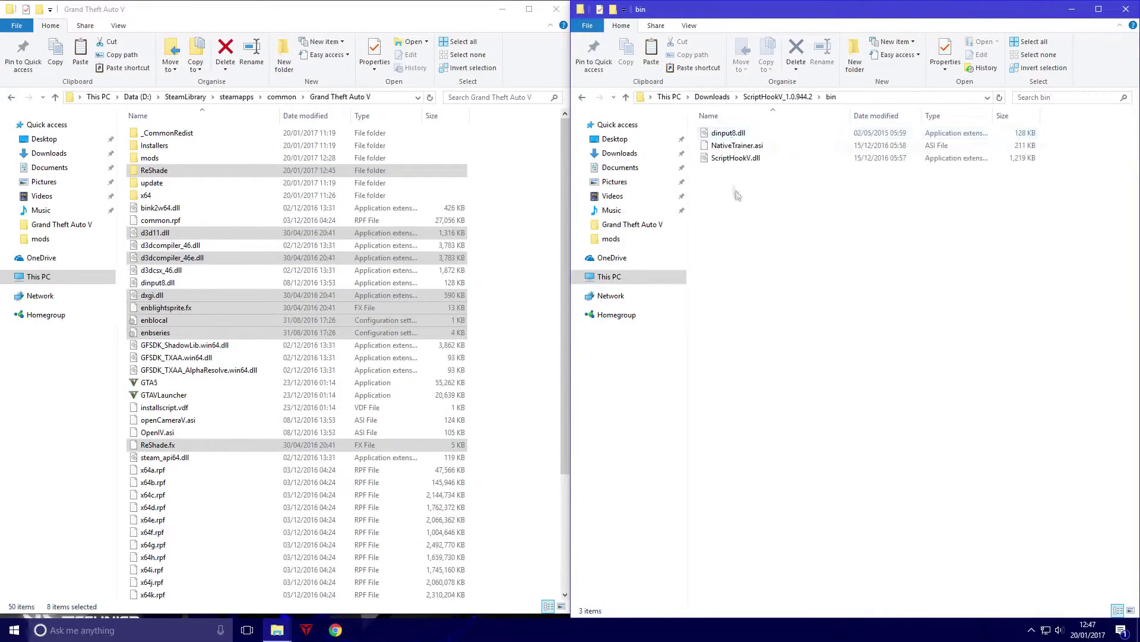
pyautogui.hotkey('ctrl', 'a')
pyautogui.moveTo(736, 145); pyautogui.dragTo(178, 416)
pyautogui.click(537, 220)
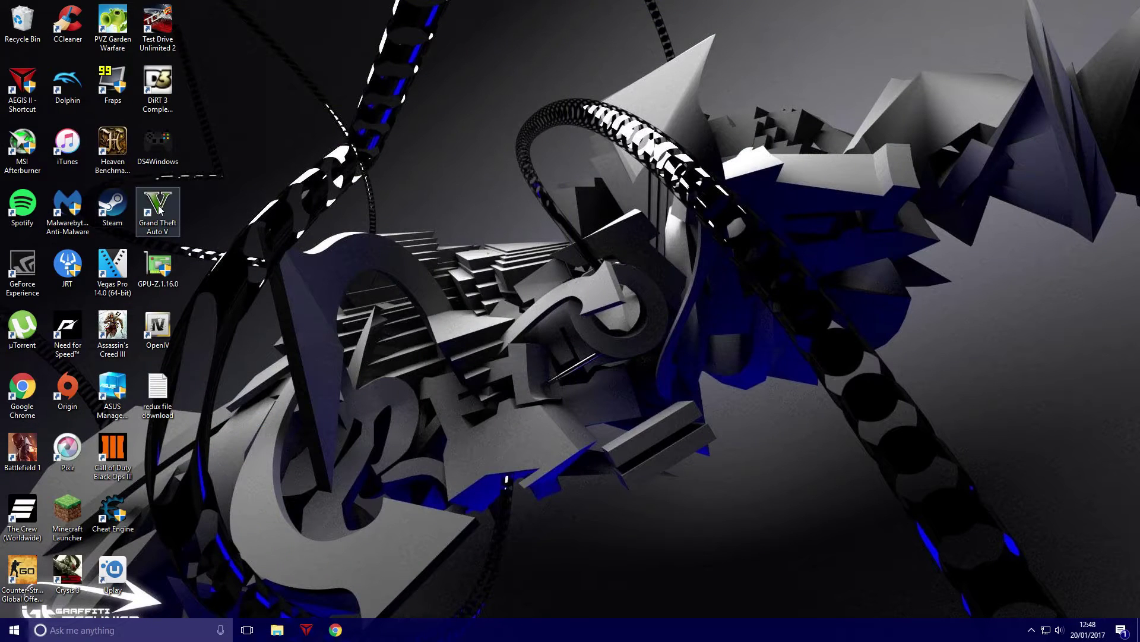
# Launch Grand Theft Auto V from the desktop and toggle the ENBSeries settings overlay while Story Mode loads.
pyautogui.doubleClick(159, 209)
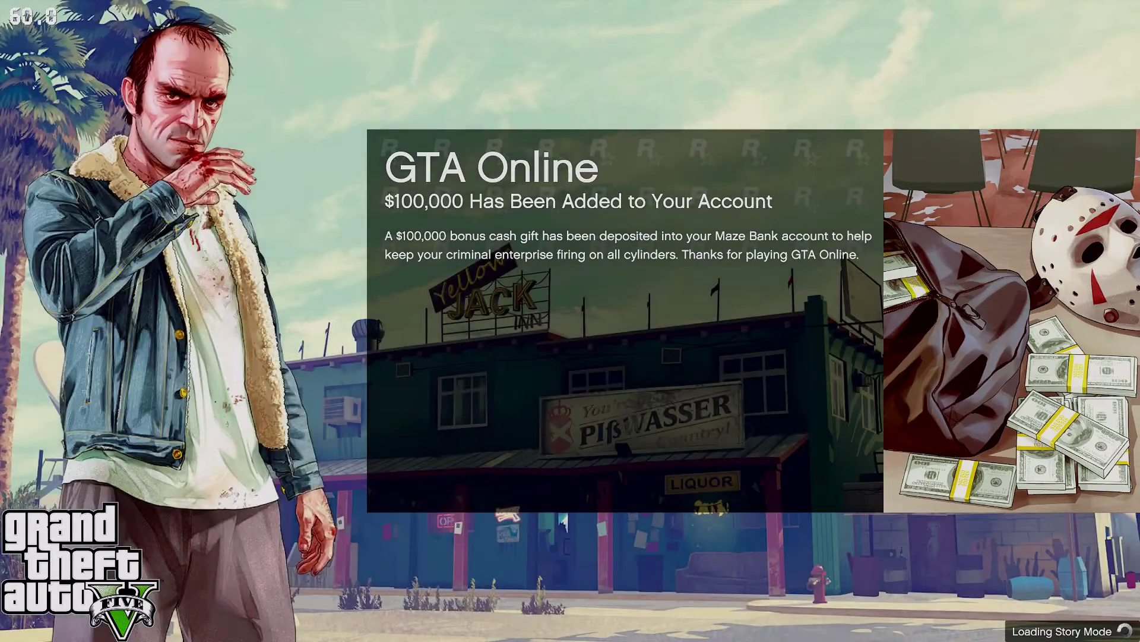
pyautogui.hotkey('shift', 'Return')
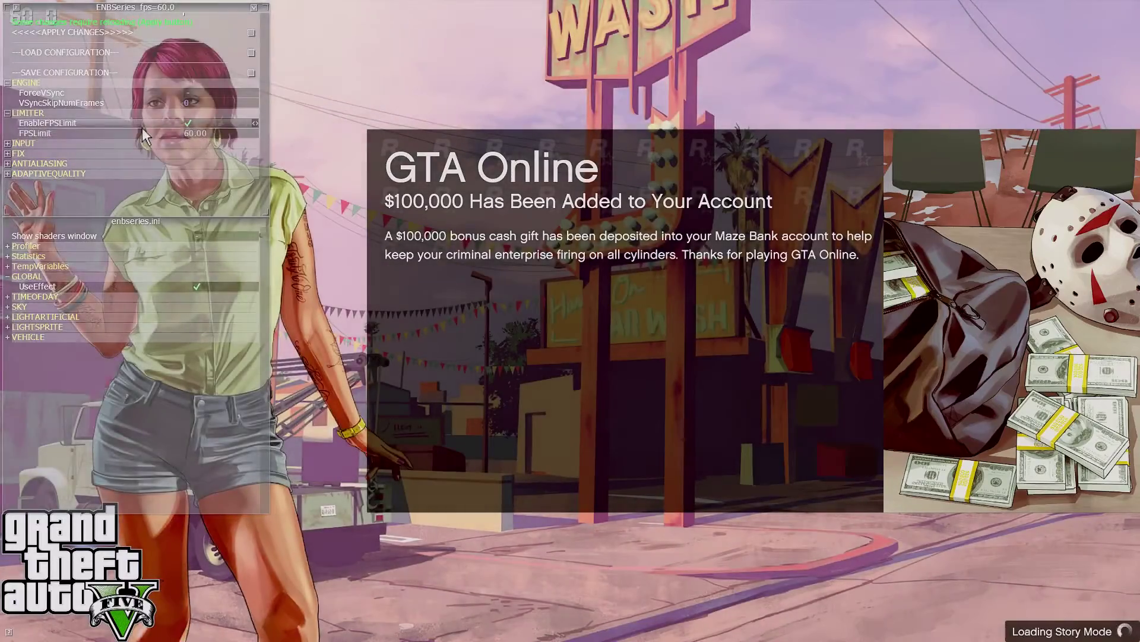
pyautogui.hotkey('shift', 'Return')
pyautogui.hotkey('shift', 'Return')
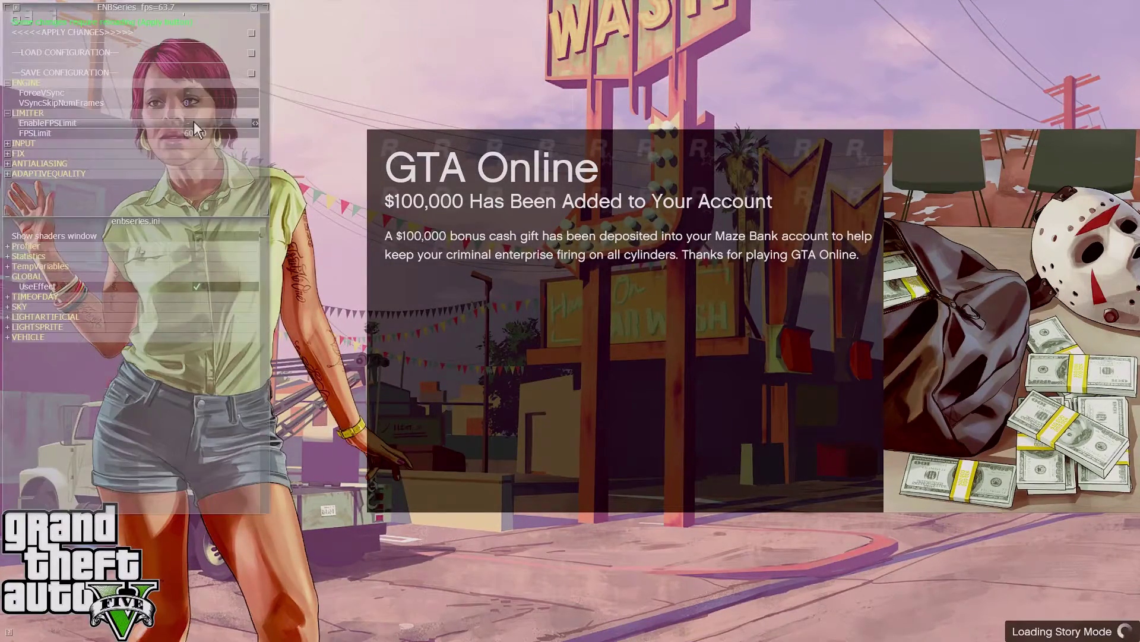
pyautogui.hotkey('shift', 'Return')
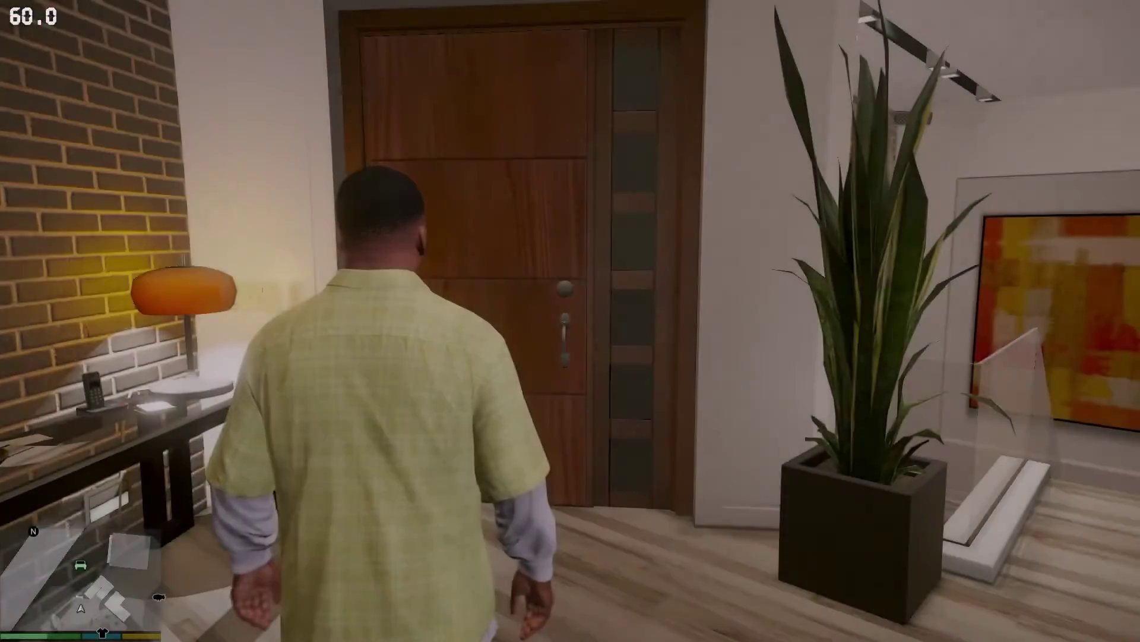
# Walk the character out of the house onto the road to check the Redux visuals, and quit the game.
pyautogui.press('w')
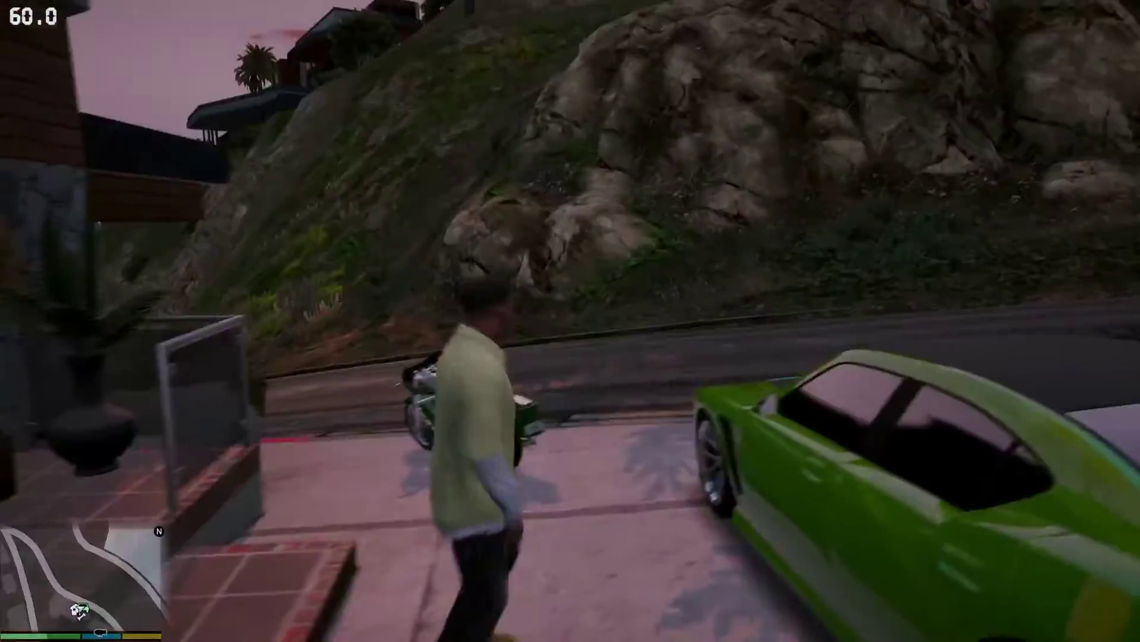
pyautogui.press('w')
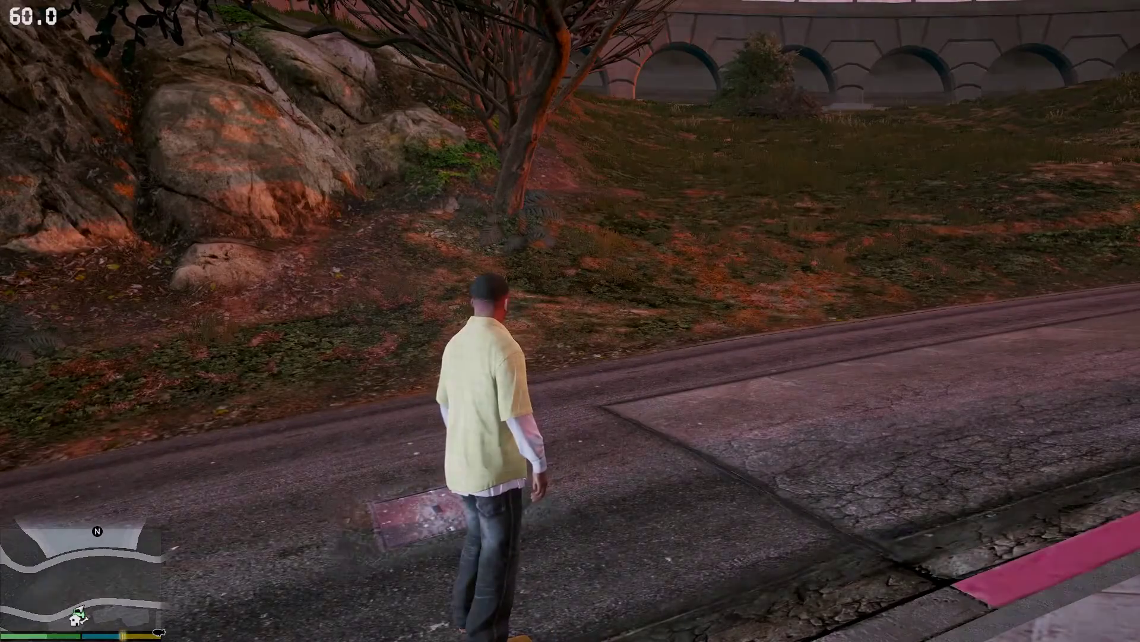
pyautogui.hotkey('alt', 'F4')
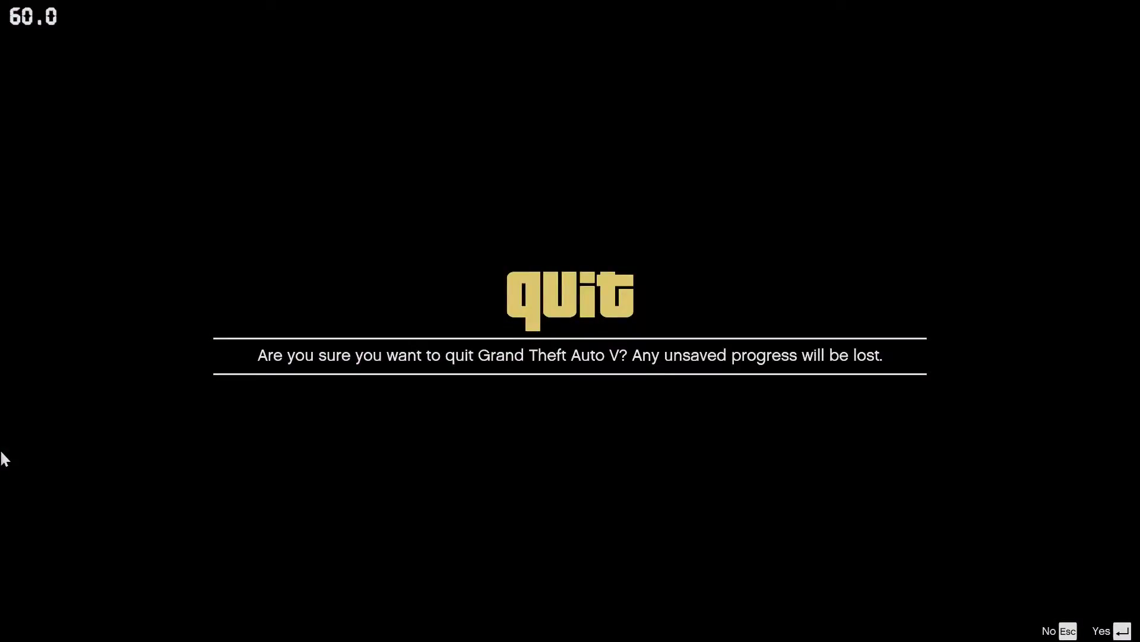
pyautogui.press('Return')
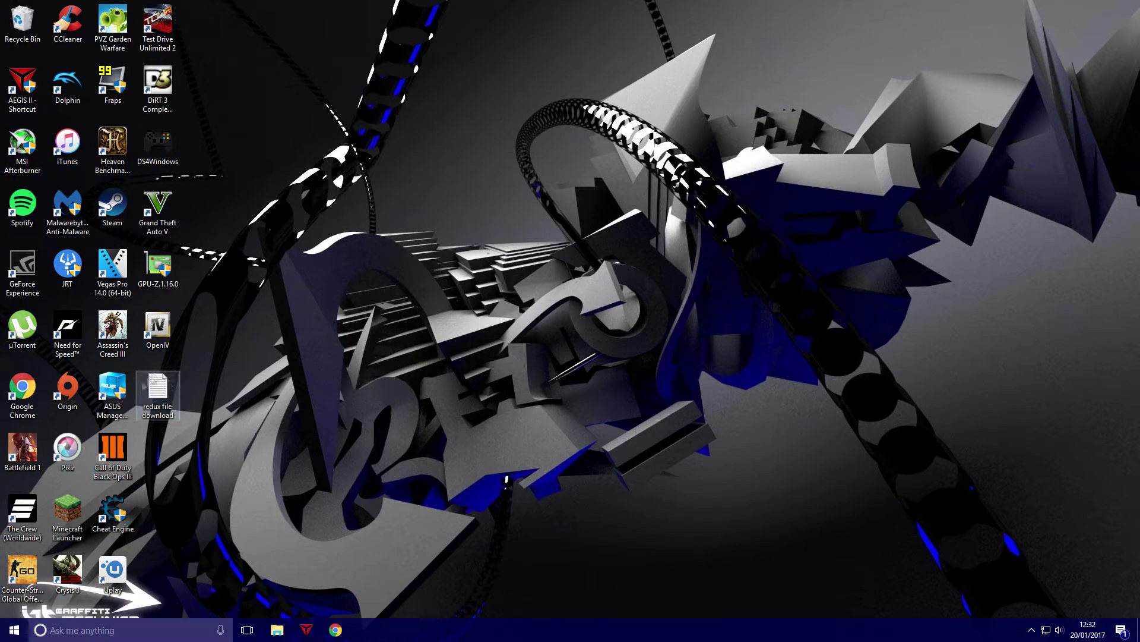
# Review the mods folder in D:\SteamLibrary\steamapps\common\Grand Theft Auto V and close the File Explorer window.
pyautogui.click(277, 630)
pyautogui.click(39, 273)
pyautogui.doubleClick(478, 187)
pyautogui.doubleClick(163, 177)
pyautogui.doubleClick(165, 130)
pyautogui.doubleClick(164, 153)
pyautogui.doubleClick(160, 152)
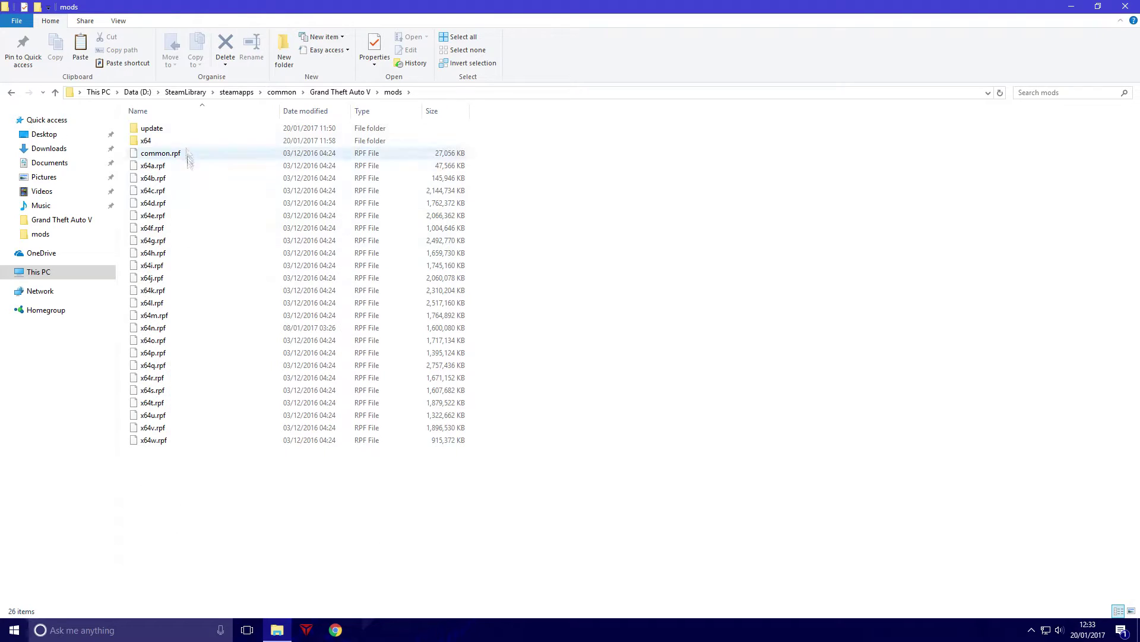
pyautogui.click(1134, 4)
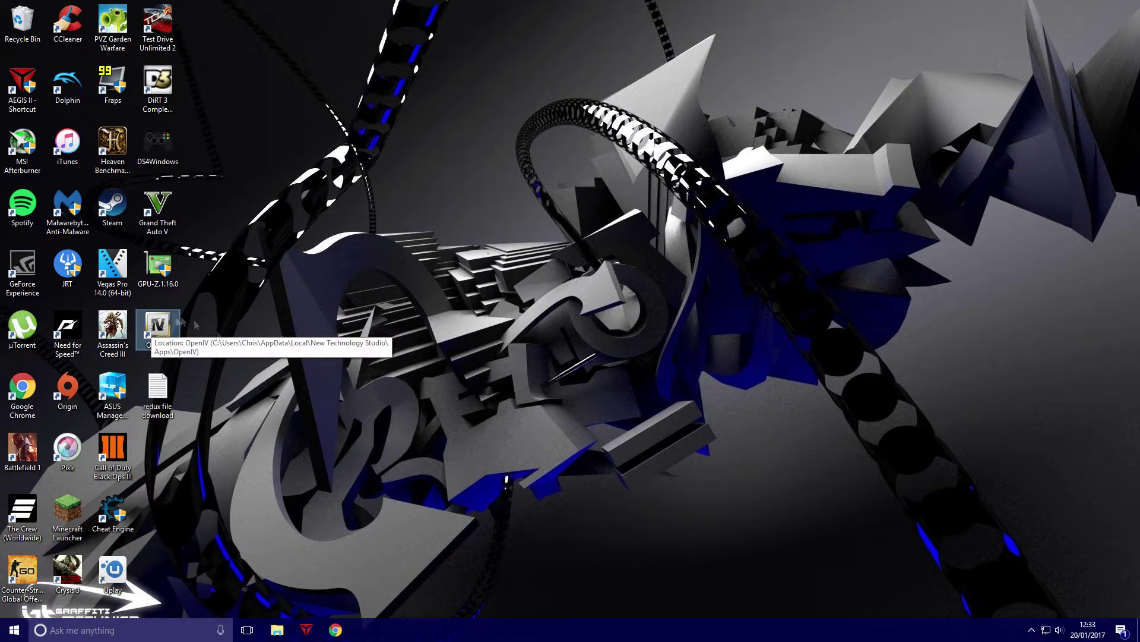
# Search the web for "gta v redux install" and open the Downloads page of gta5redux.com.
pyautogui.click(277, 629)
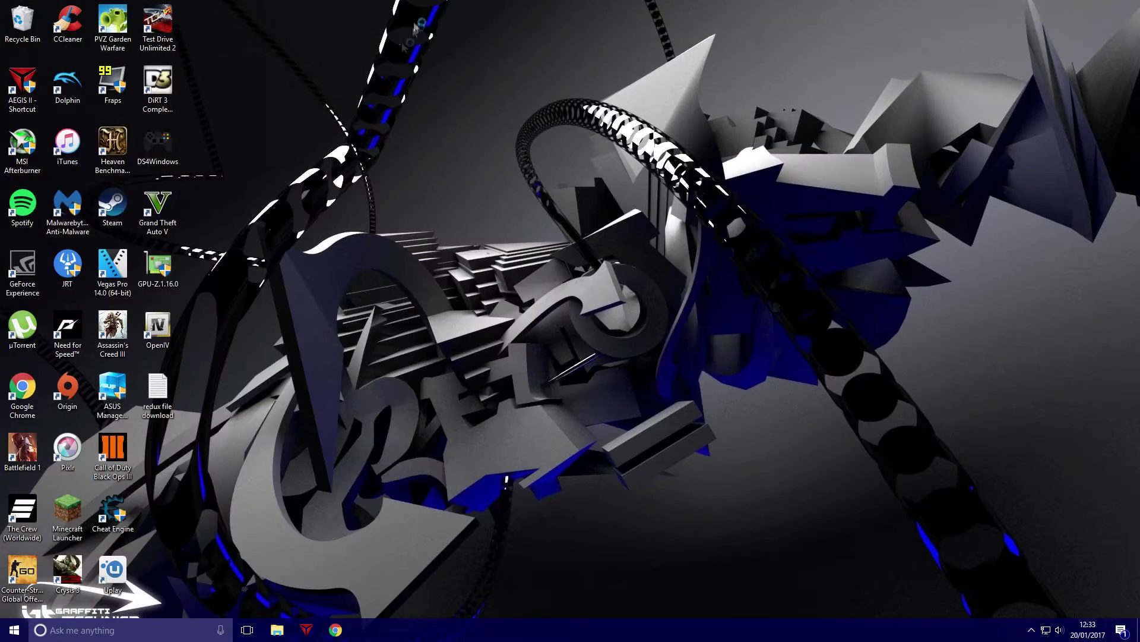
pyautogui.write('gta v redux install')
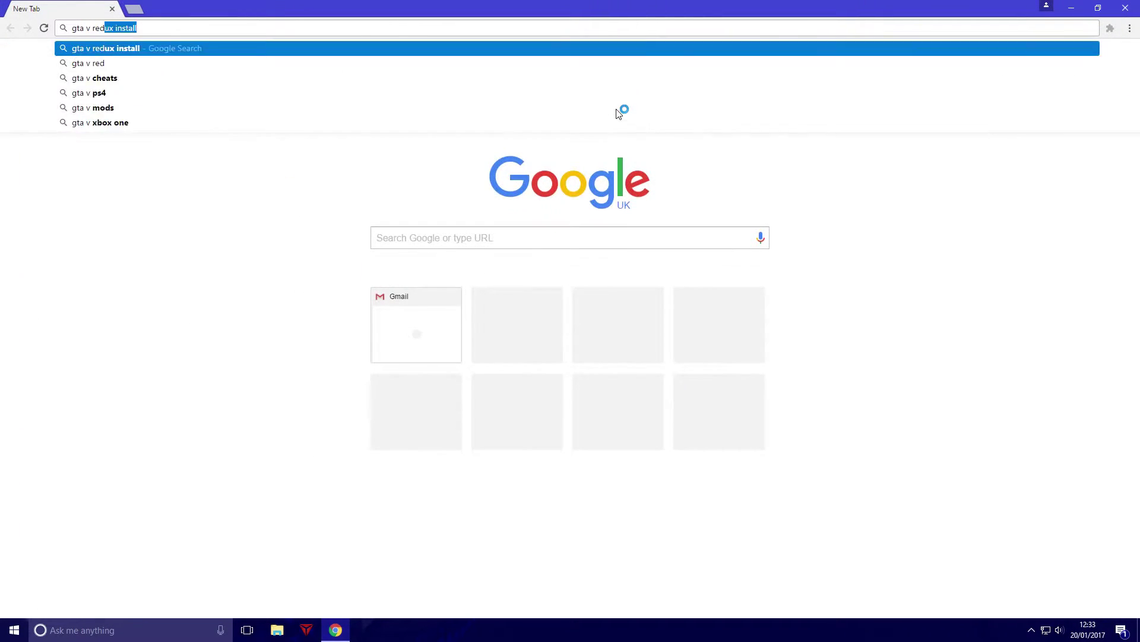
pyautogui.press('Return')
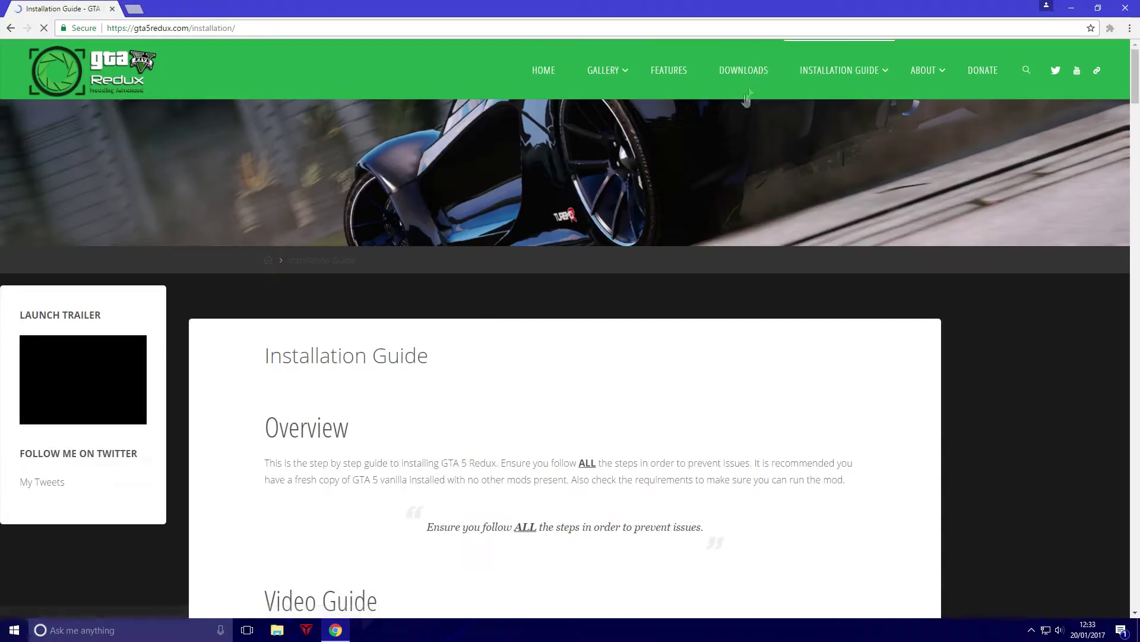
pyautogui.click(705, 95)
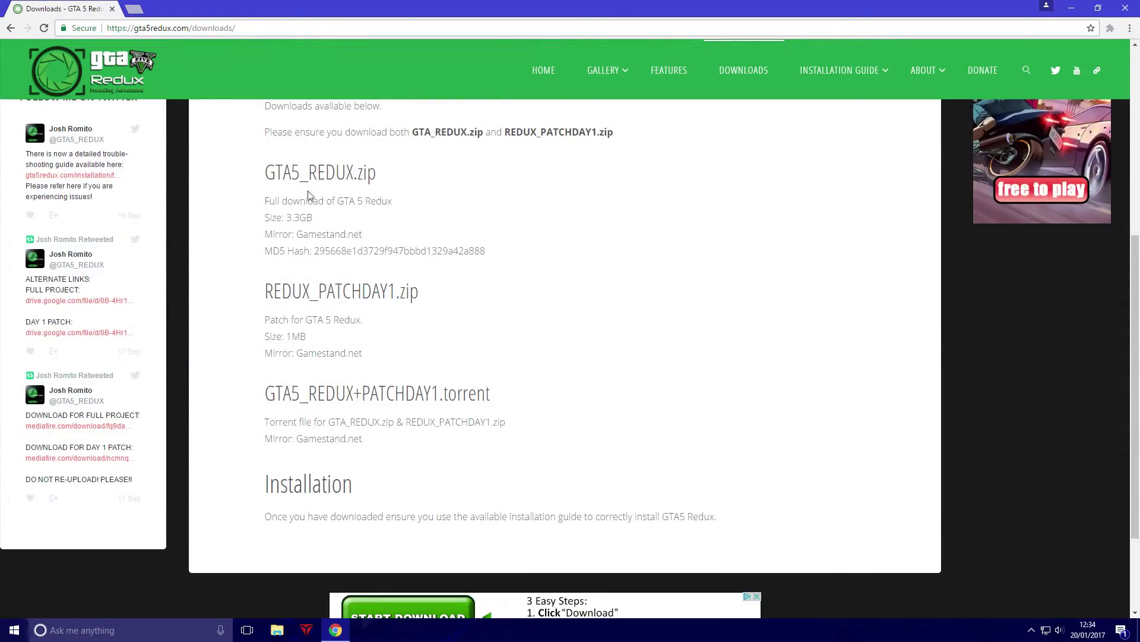
# Open the gamestand.net mirror list for GTA5_REDUX.zip, look over its download links, and close the browser.
pyautogui.doubleClick(297, 178)
pyautogui.click(338, 238)
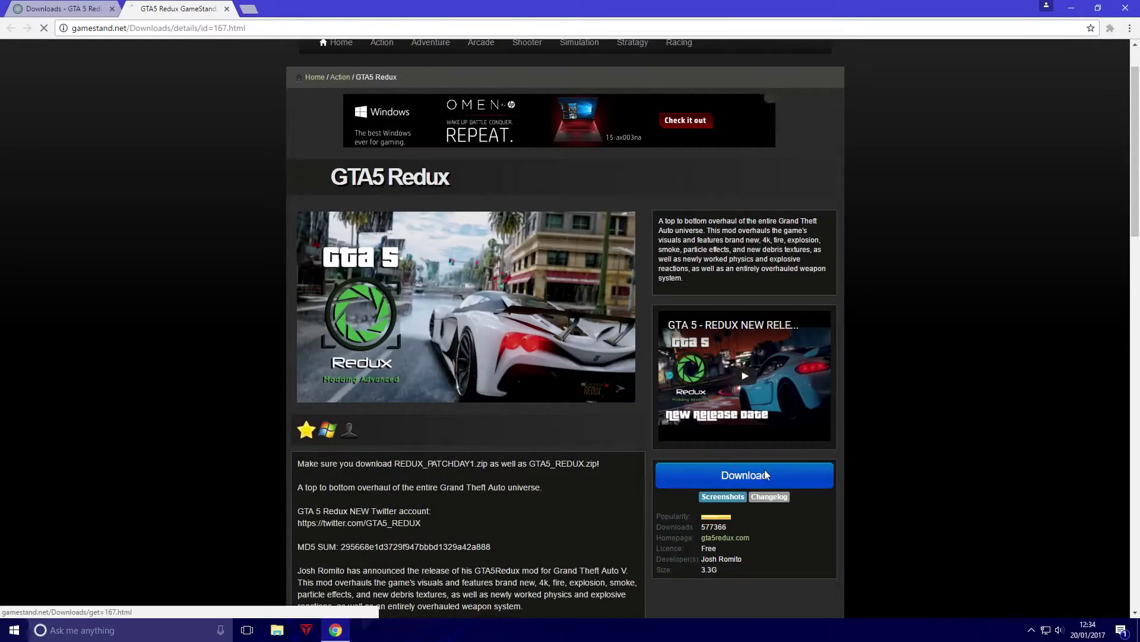
pyautogui.click(764, 473)
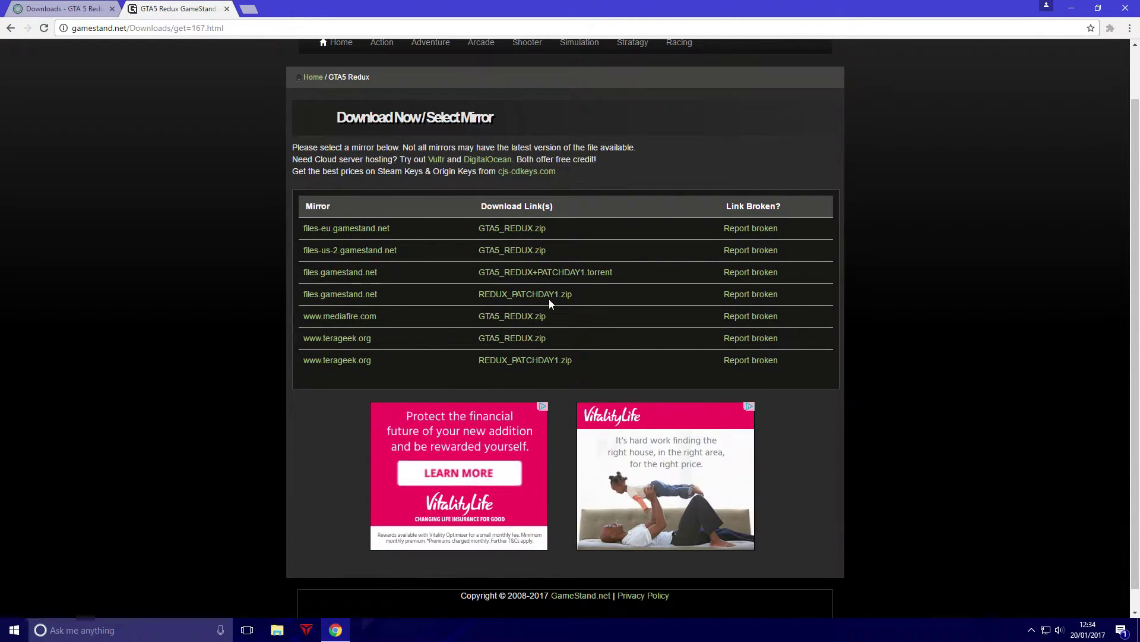
pyautogui.click(1129, 6)
# Open Documents\Gta V redux\Redux Install Files\Redux Install\GTA5_REDUX in File Explorer and dock the window to the right half of the desktop.
pyautogui.click(277, 630)
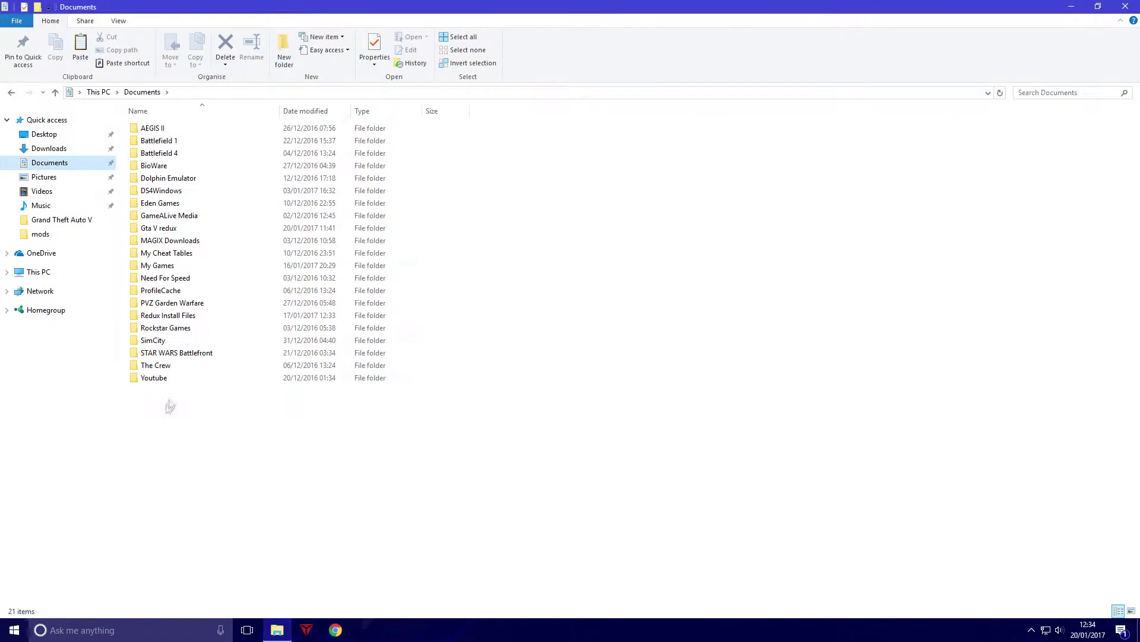
pyautogui.doubleClick(172, 226)
pyautogui.doubleClick(167, 129)
pyautogui.doubleClick(173, 130)
pyautogui.doubleClick(160, 129)
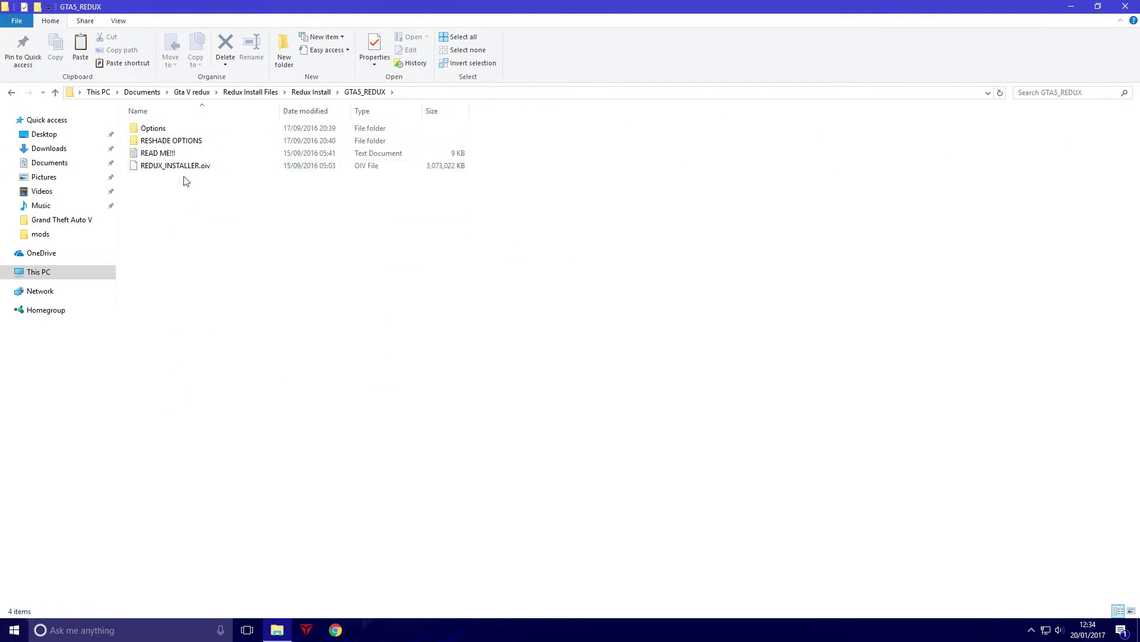
pyautogui.press('super+Right')
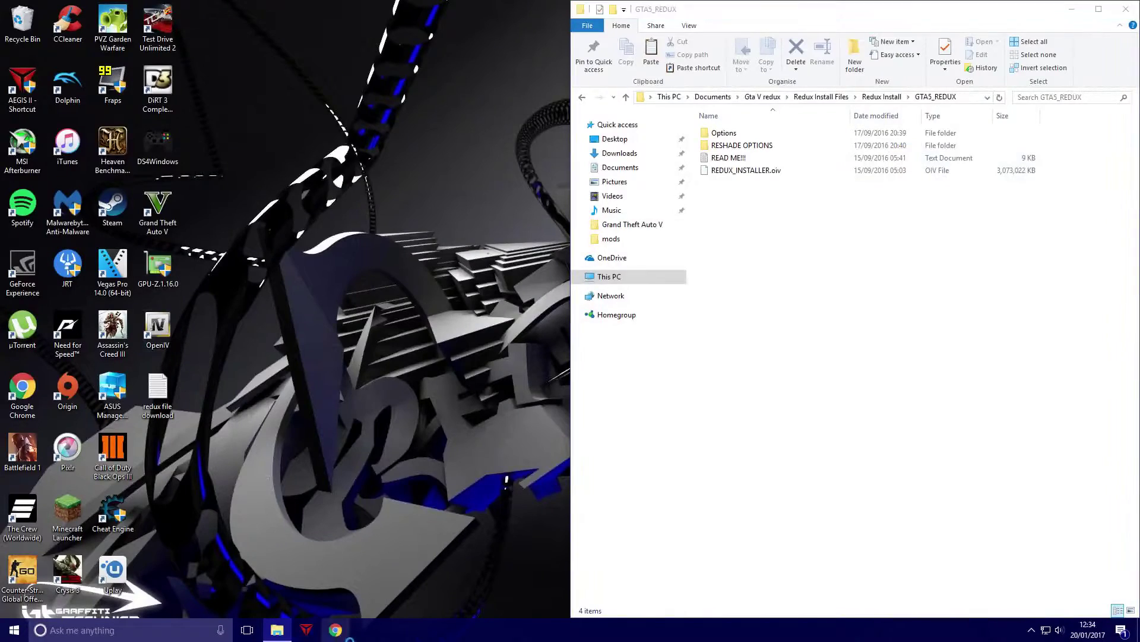
# Search the web for "openiv" in the browser and open its website.
pyautogui.click(335, 629)
pyautogui.write('openiv')
pyautogui.press('Return')
pyautogui.click(213, 151)
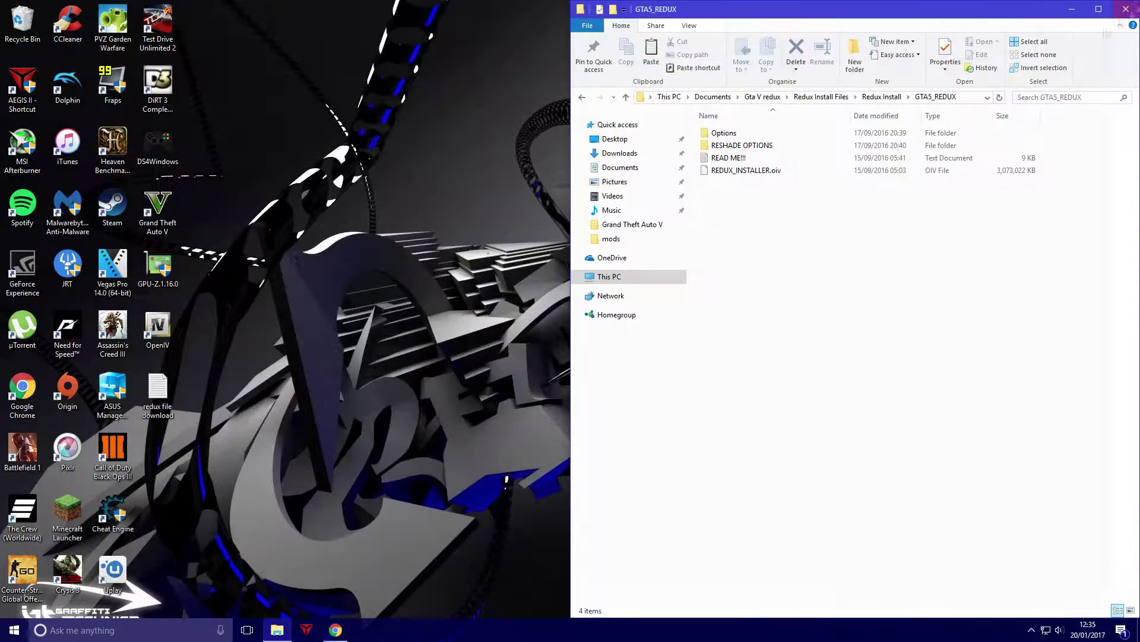
# Launch OpenIV from the desktop for Grand Theft Auto V on Windows and dock its window to the left half of the desktop.
pyautogui.doubleClick(177, 334)
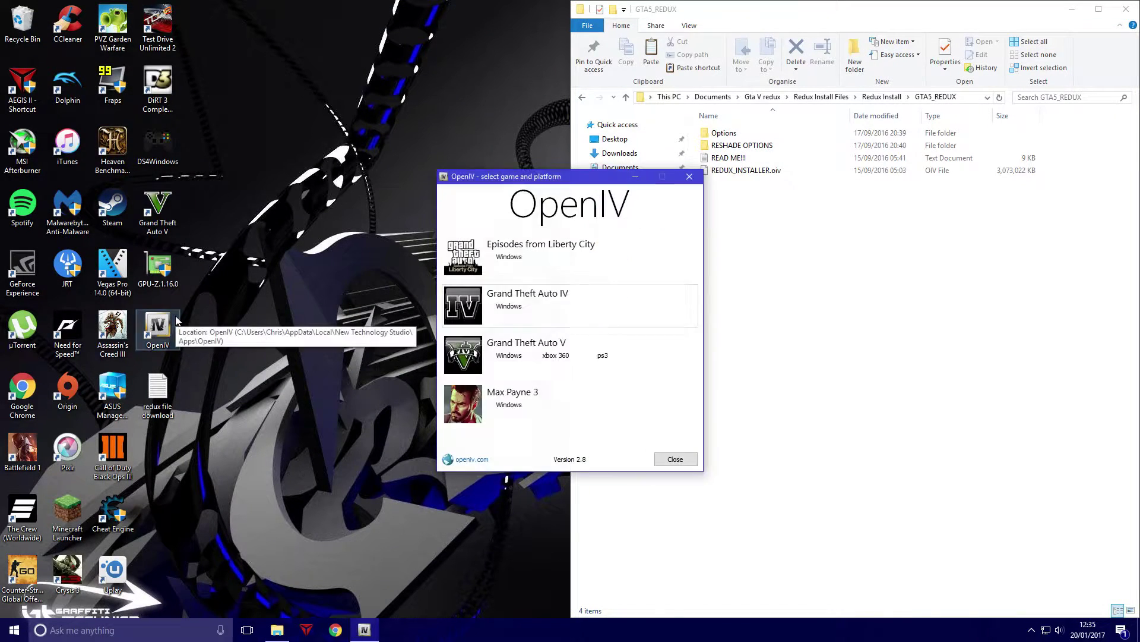
pyautogui.click(458, 453)
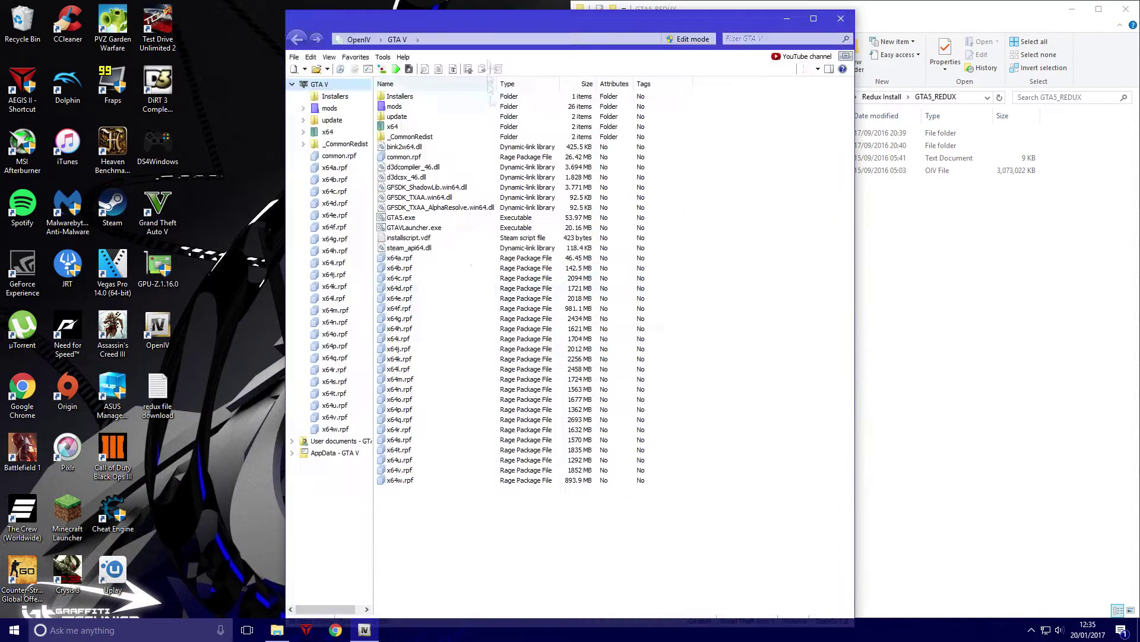
pyautogui.moveTo(428, 17); pyautogui.dragTo(0, 89)
# Install ASI Loader, OpenIV.ASI and openCamera through the ASI Manager and close it.
pyautogui.click(97, 48)
pyautogui.click(119, 63)
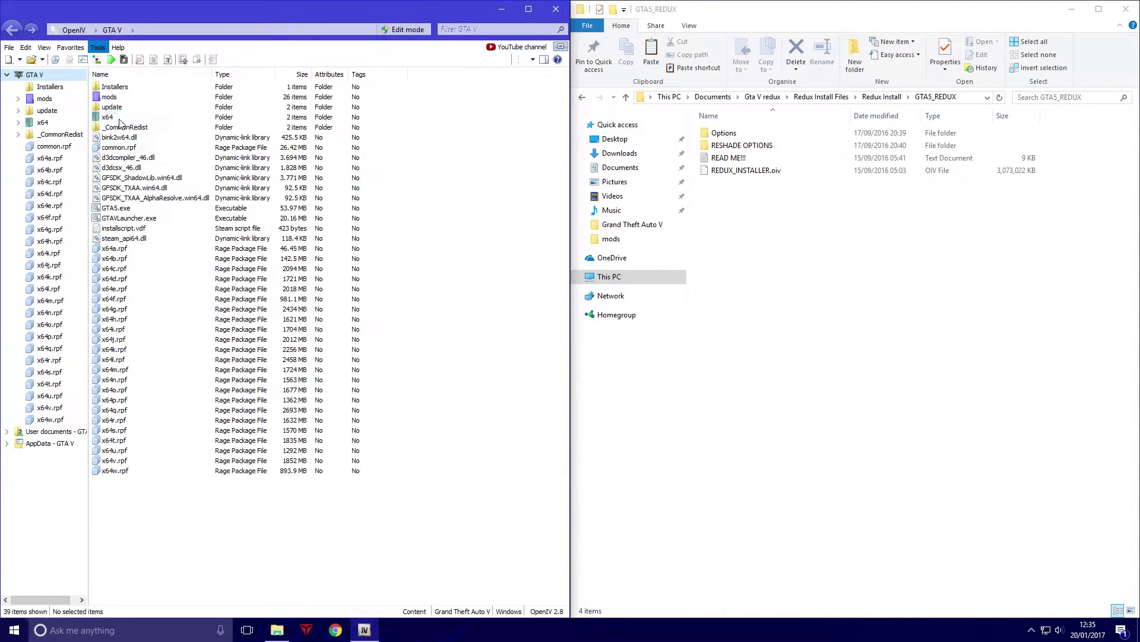
pyautogui.click(429, 275)
pyautogui.click(430, 337)
pyautogui.click(430, 398)
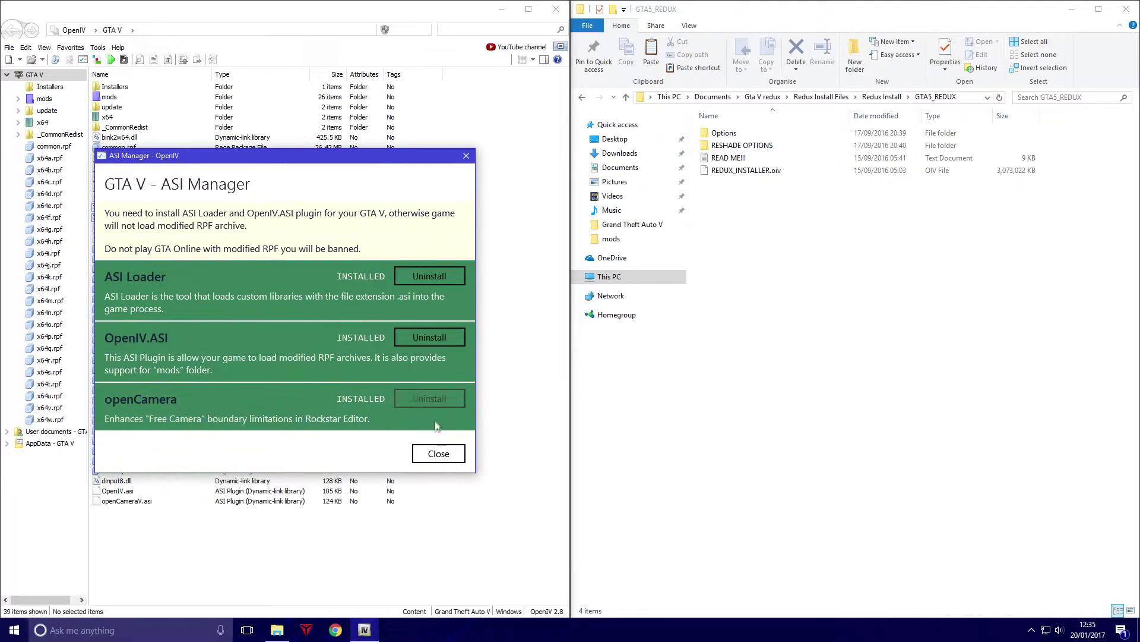
pyautogui.click(439, 453)
# Load REDUX_INSTALLER.oiv from Documents\Gta V redux\Redux Install Files\Redux Install\GTA5_REDUX into the Package Installer.
pyautogui.click(96, 47)
pyautogui.click(125, 132)
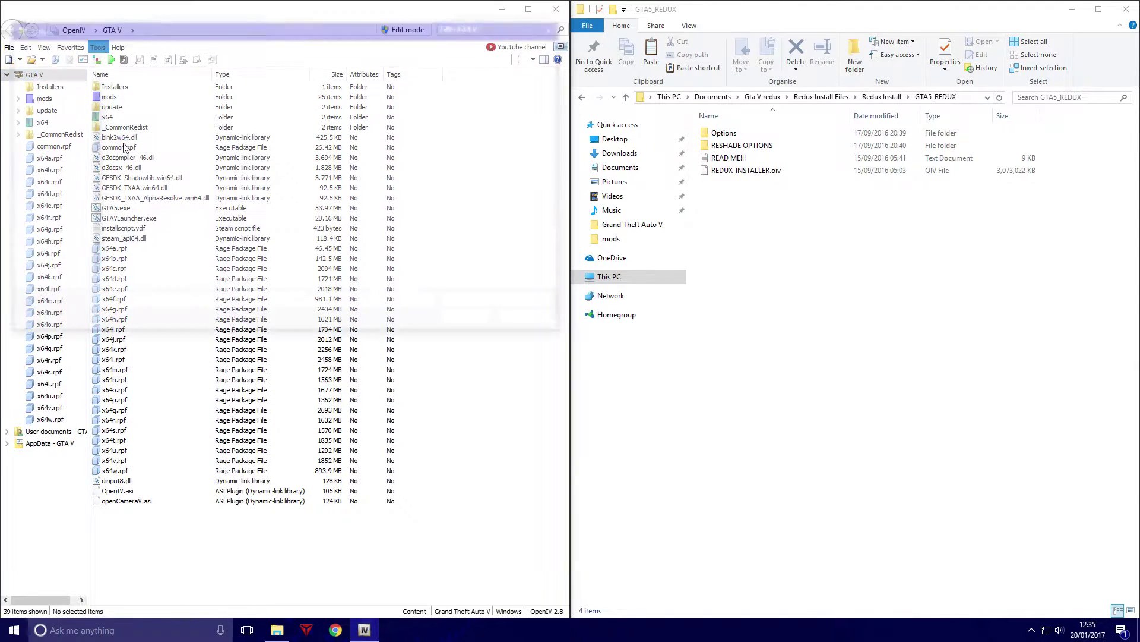
pyautogui.scroll(-3, 147, 185)
pyautogui.doubleClick(141, 132)
pyautogui.doubleClick(148, 95)
pyautogui.doubleClick(149, 95)
pyautogui.doubleClick(143, 95)
pyautogui.doubleClick(151, 120)
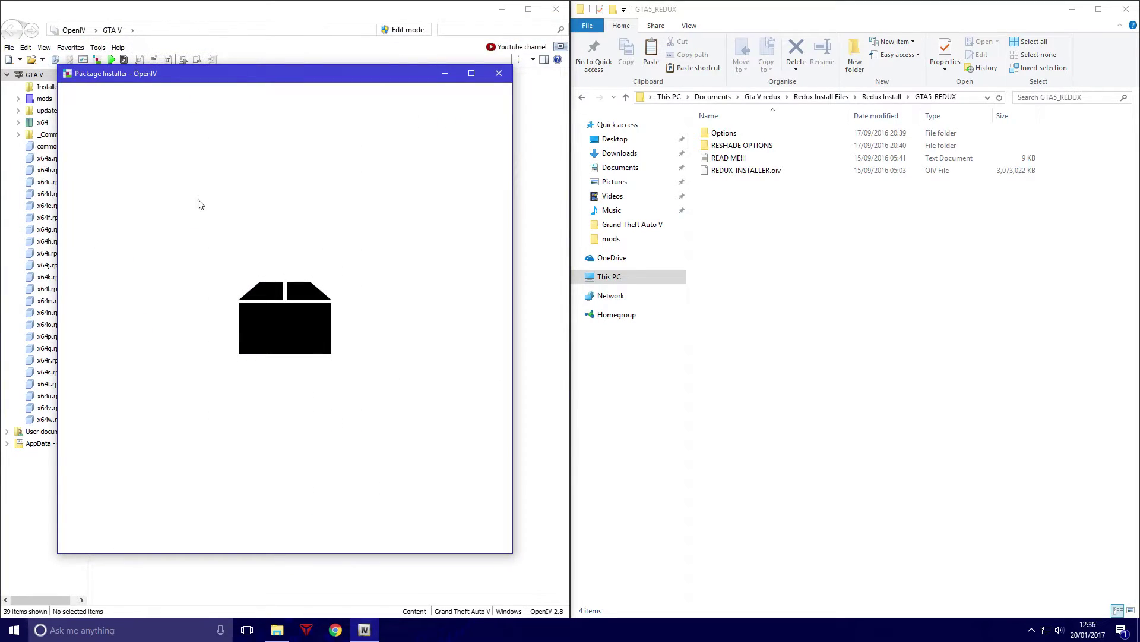
# Read the GTA 5 Redux package notes, install the package, and close the installer once it finishes.
pyautogui.scroll(-1, 458, 168)
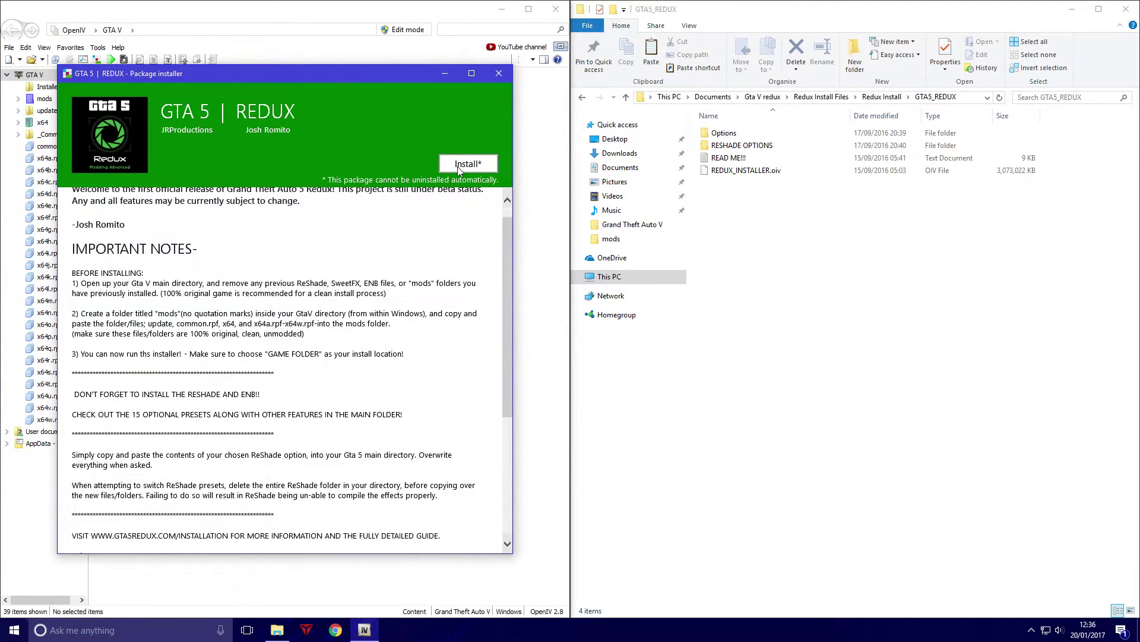
pyautogui.click(458, 166)
pyautogui.click(195, 328)
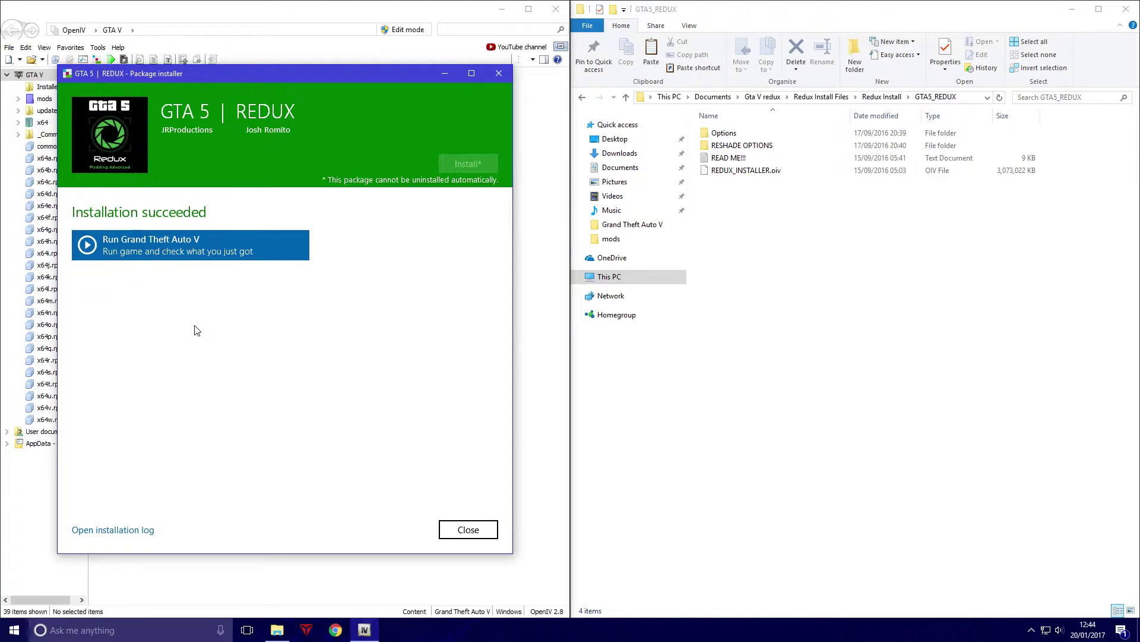
pyautogui.click(468, 530)
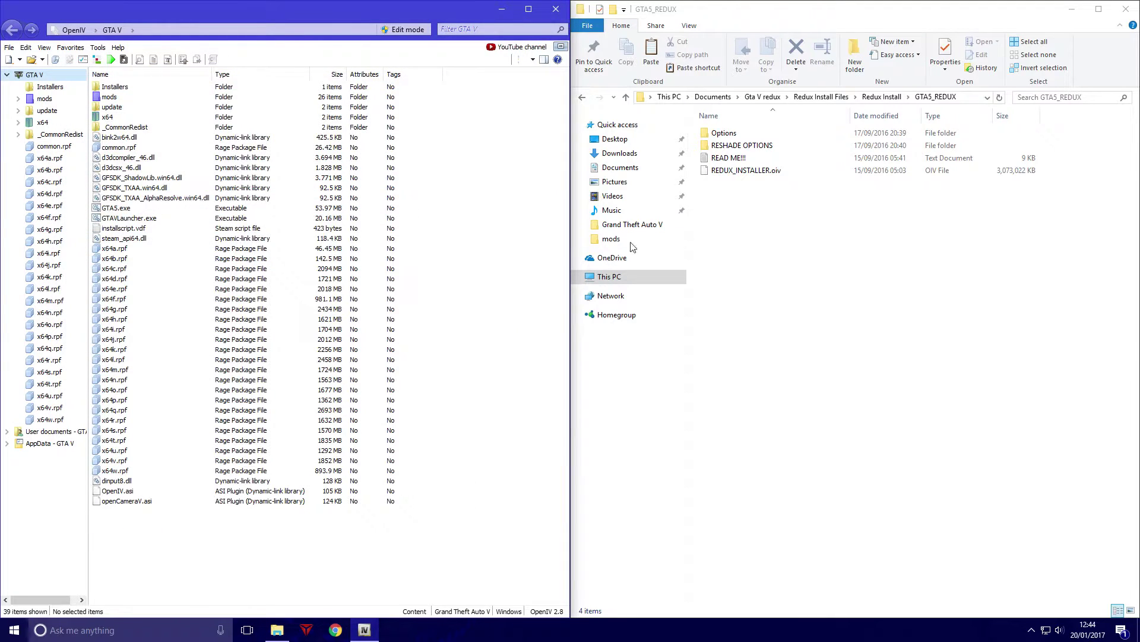
# Open the RESHADE OPTIONS folder, minimise OpenIV, and dock a second File Explorer window beside it.
pyautogui.doubleClick(755, 146)
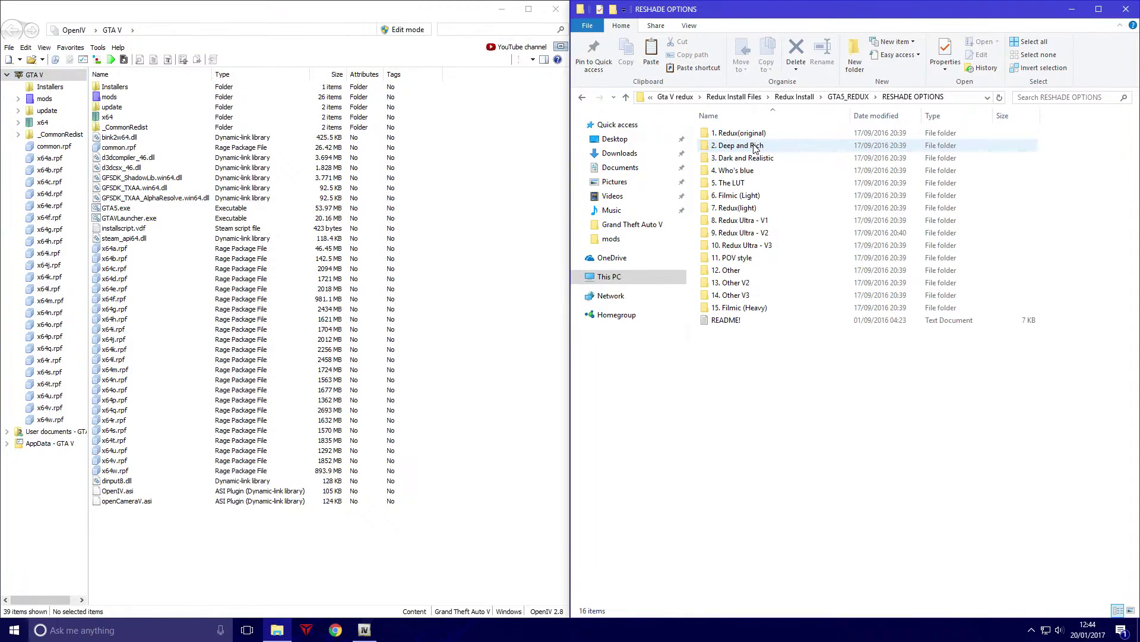
pyautogui.click(502, 9)
pyautogui.rightClick(277, 629)
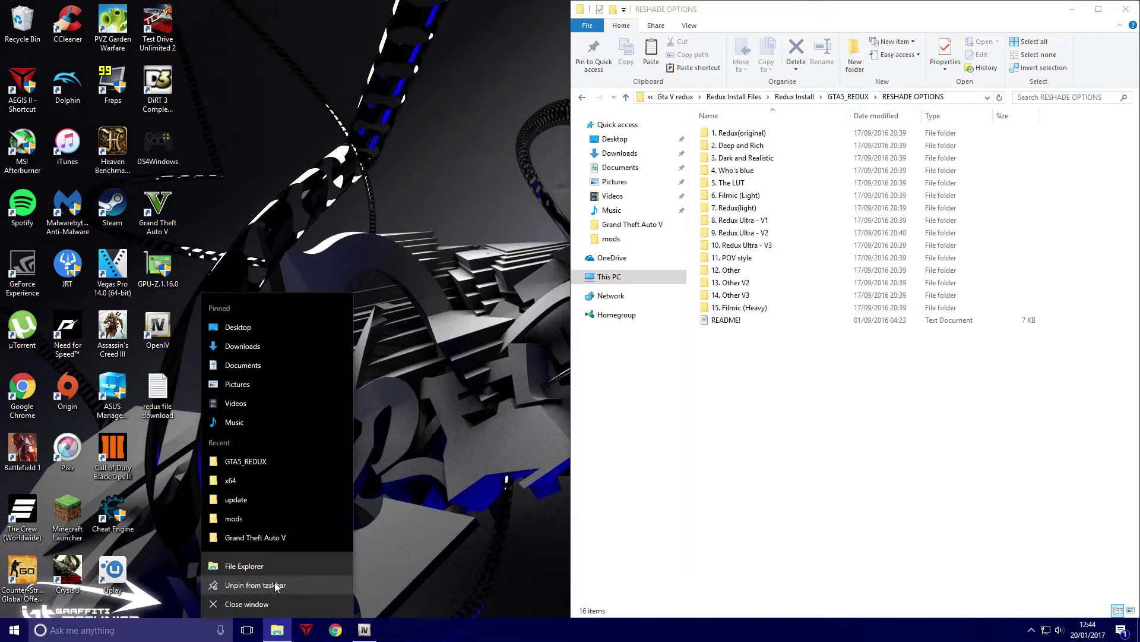
pyautogui.click(275, 569)
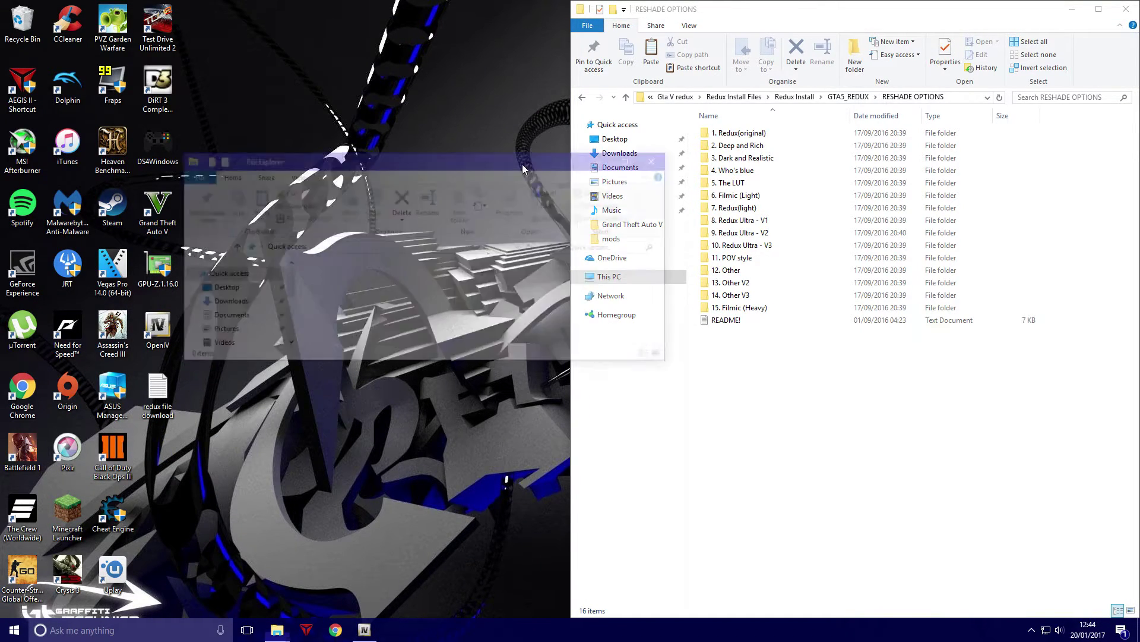
pyautogui.moveTo(451, 163); pyautogui.dragTo(2, 149)
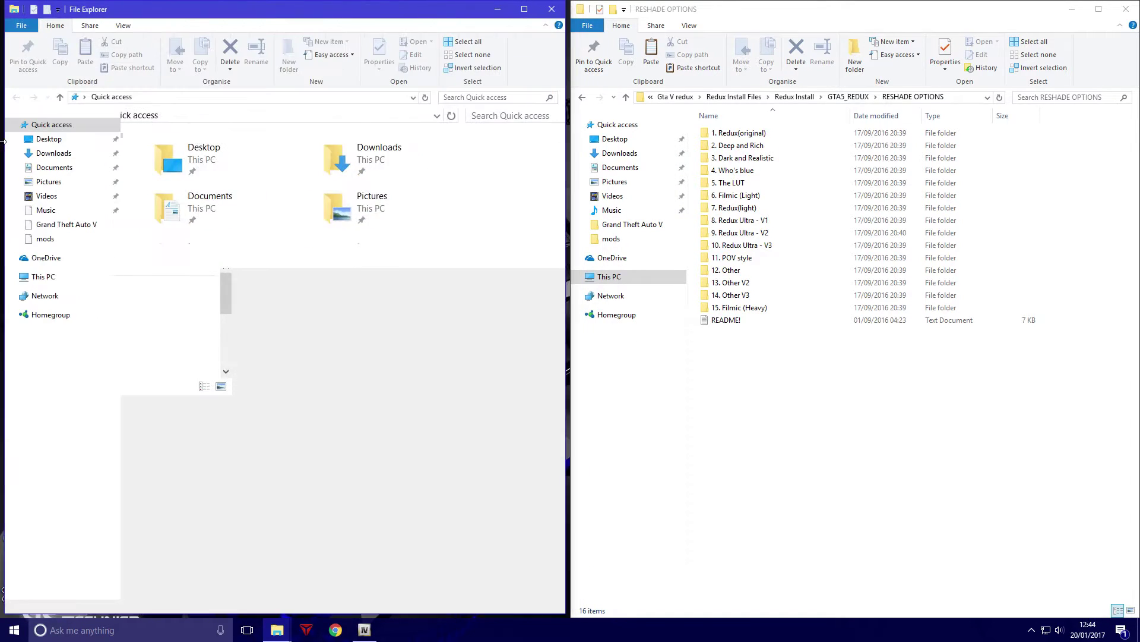
# Browse to D:\SteamLibrary\steamapps\common\Grand Theft Auto V in the new File Explorer window.
pyautogui.click(59, 278)
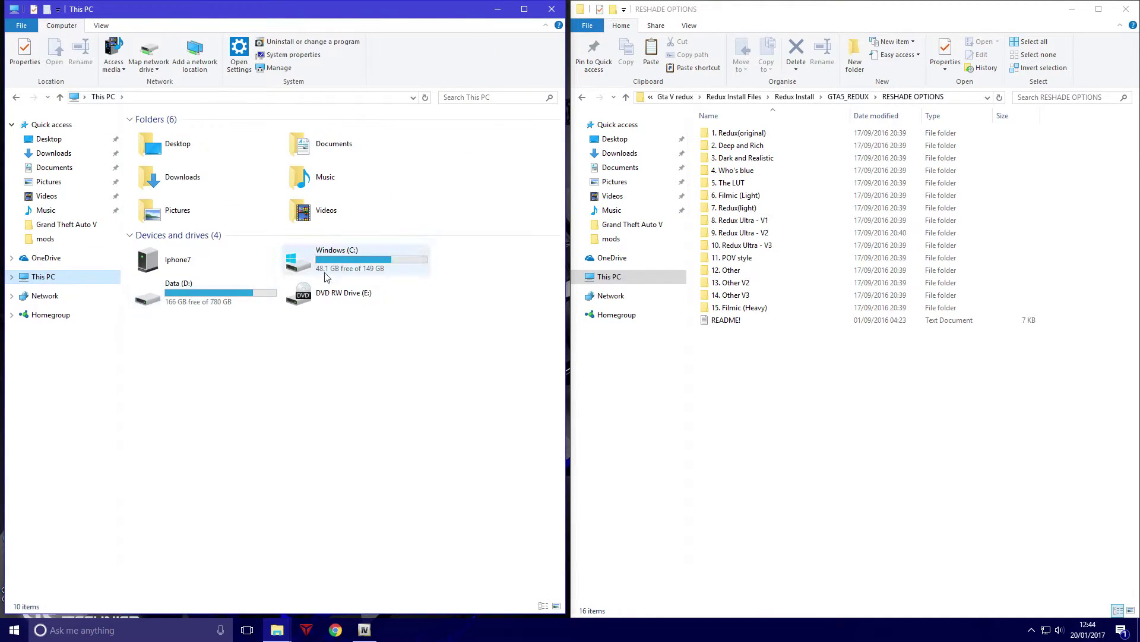
pyautogui.doubleClick(243, 287)
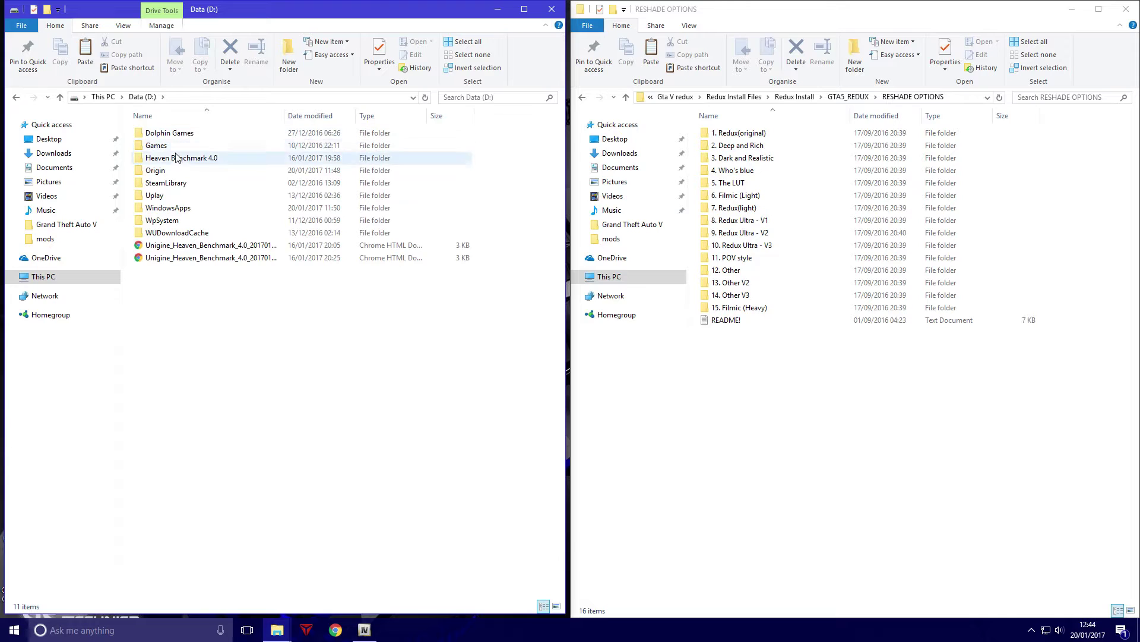
pyautogui.click(177, 183)
pyautogui.doubleClick(177, 183)
pyautogui.doubleClick(174, 133)
pyautogui.doubleClick(177, 137)
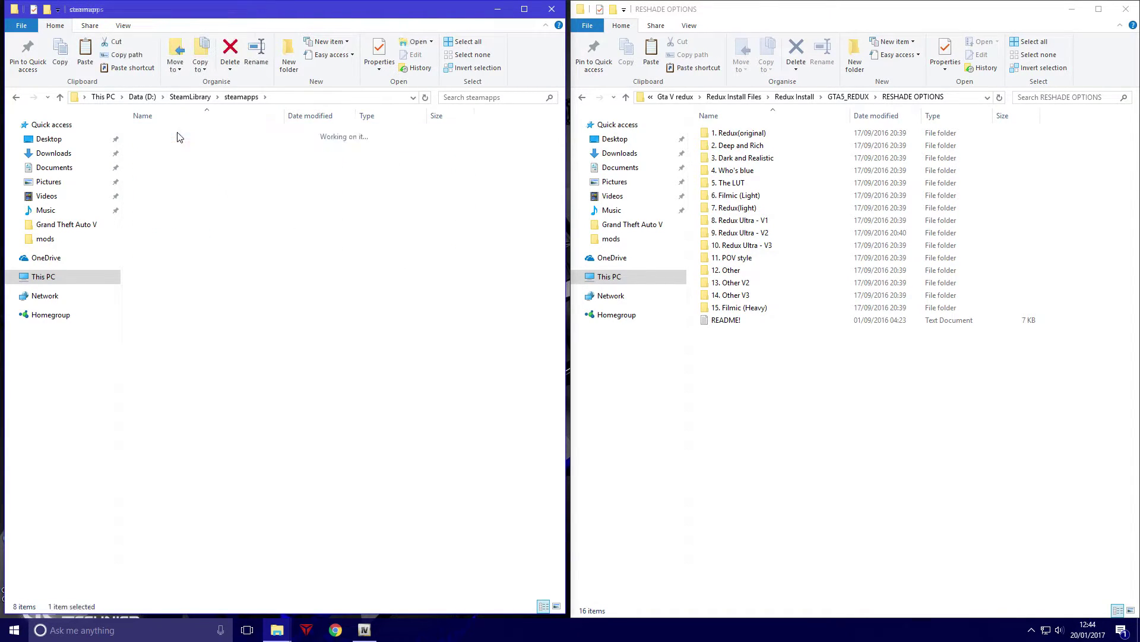
pyautogui.click(187, 173)
pyautogui.doubleClick(186, 172)
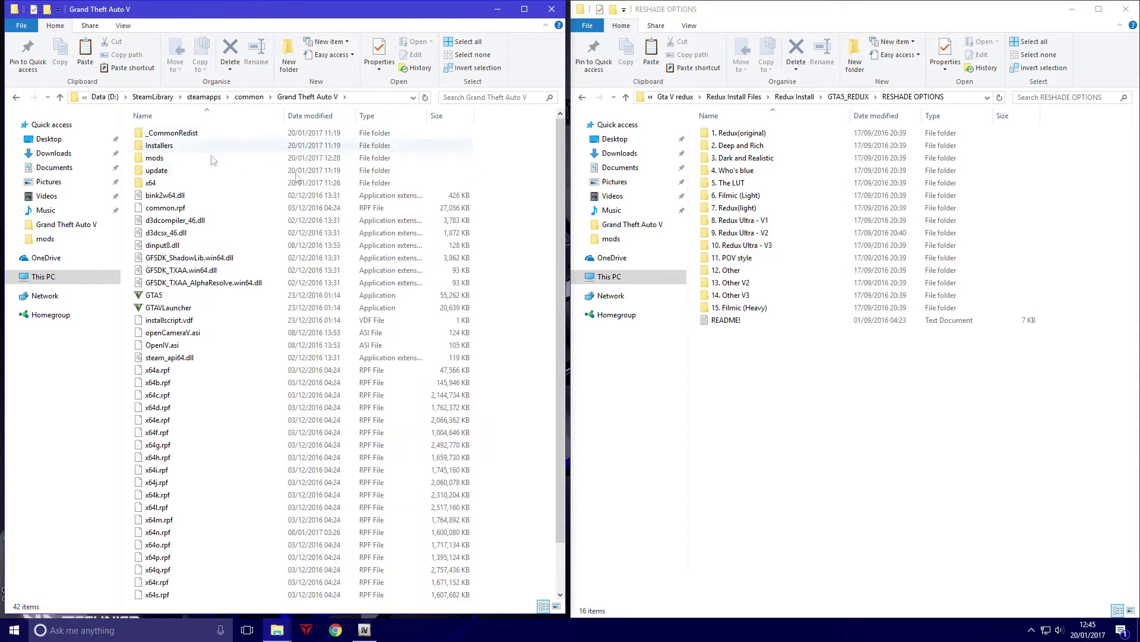
# Review the files inside the 1. Redux(original) preset folder and return to RESHADE OPTIONS.
pyautogui.doubleClick(762, 135)
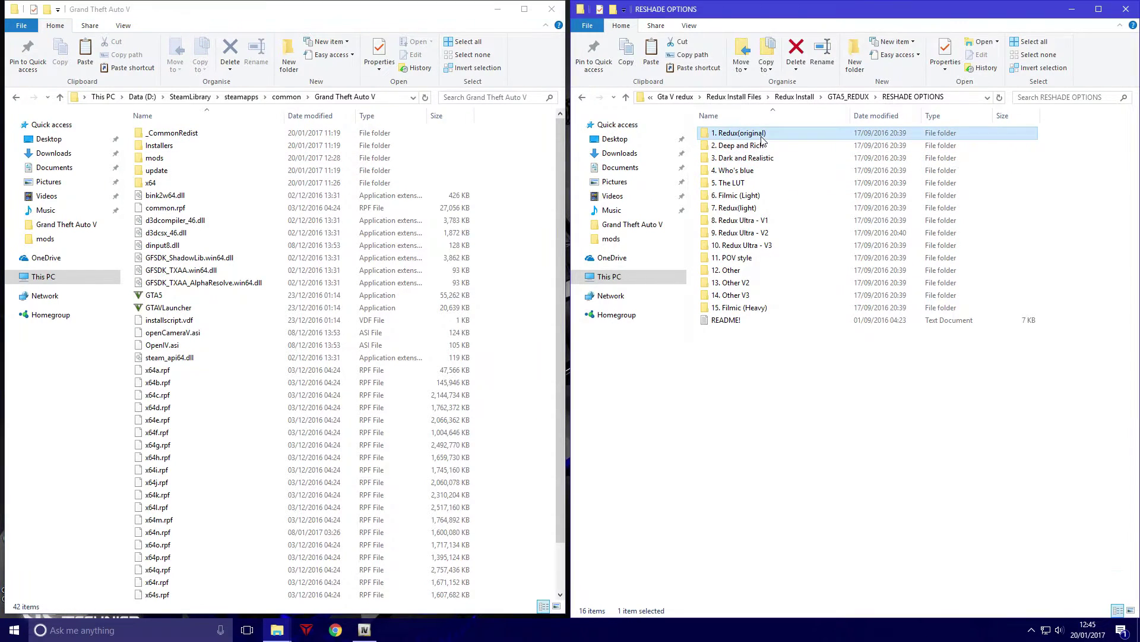
pyautogui.press('BackSpace')
pyautogui.doubleClick(762, 136)
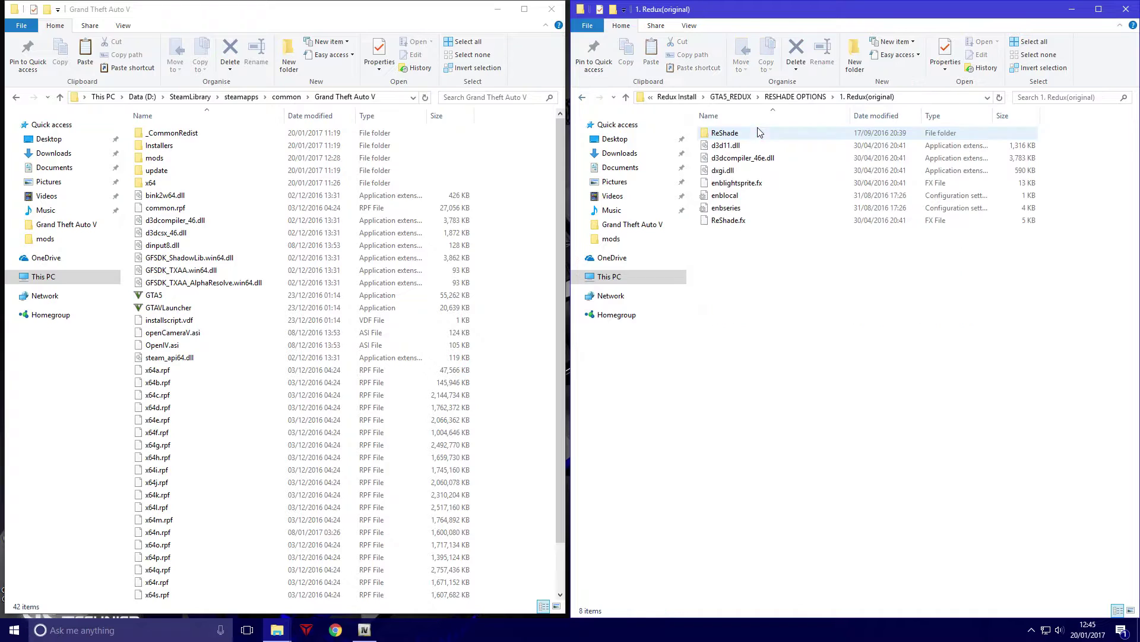
pyautogui.moveTo(737, 266); pyautogui.dragTo(749, 134)
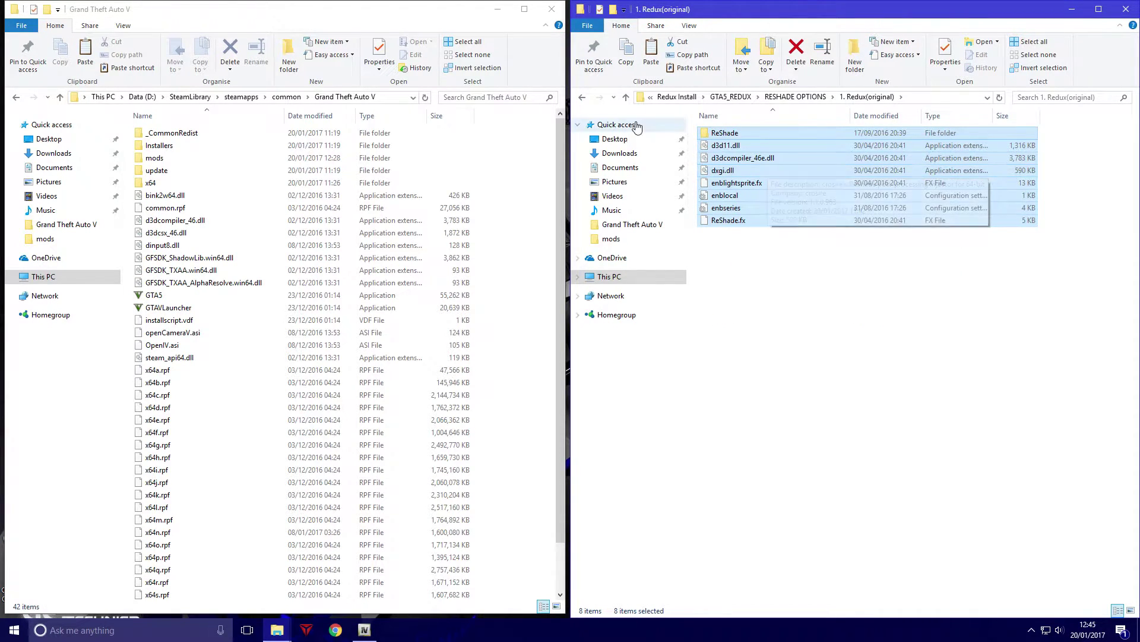
pyautogui.click(583, 99)
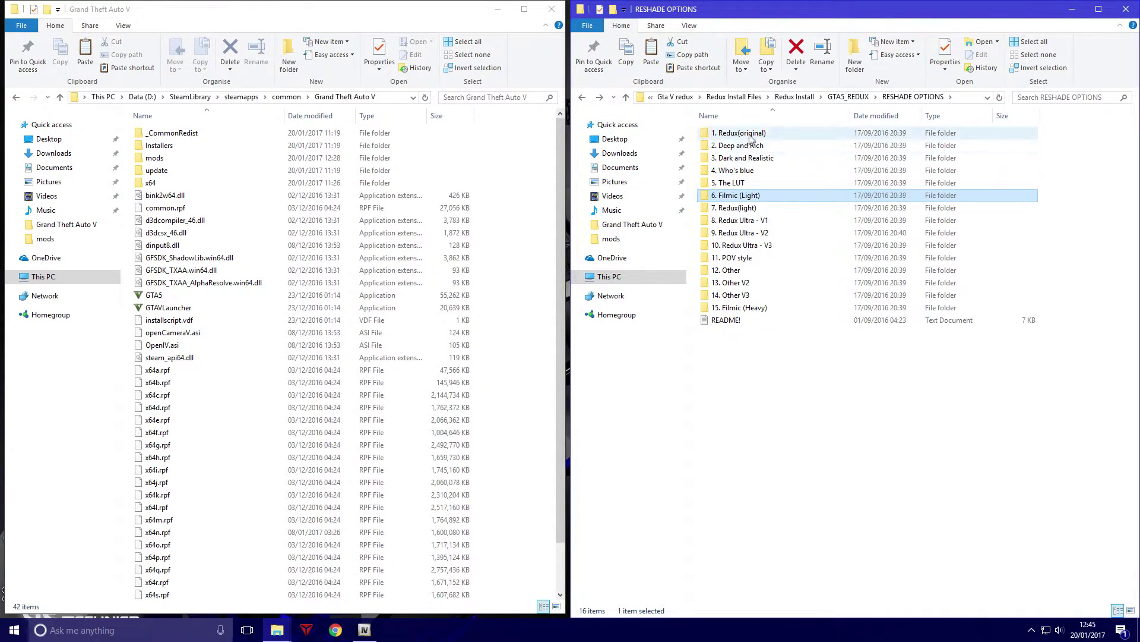
# Copy all contents of the 1. Redux(original) preset folder into the Grand Theft Auto V folder.
pyautogui.doubleClick(751, 135)
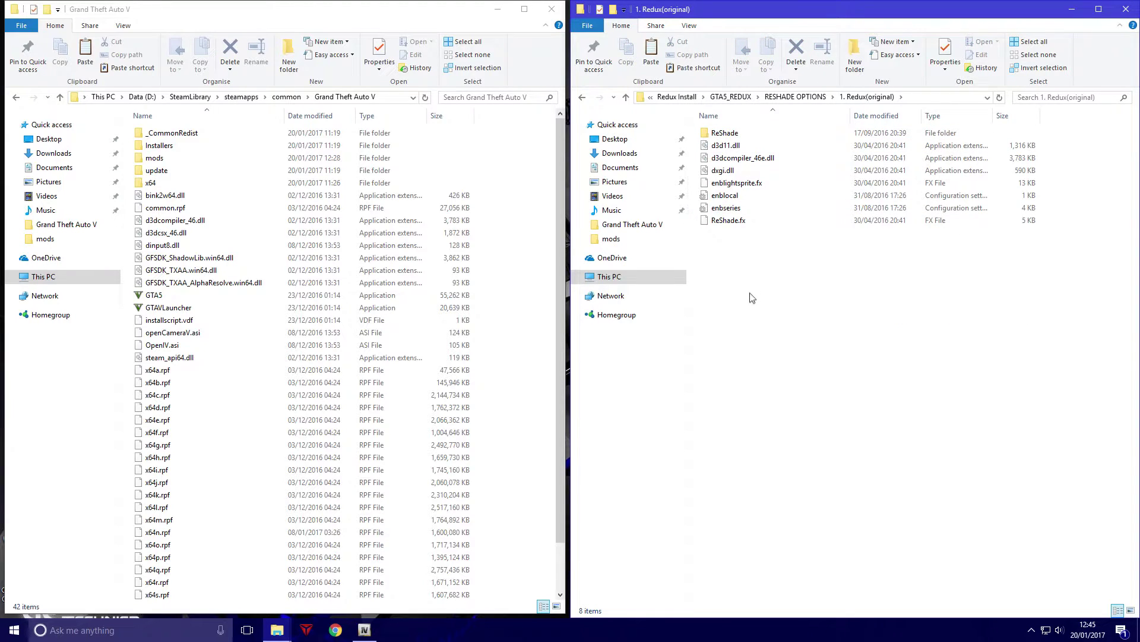
pyautogui.moveTo(742, 319); pyautogui.dragTo(741, 122)
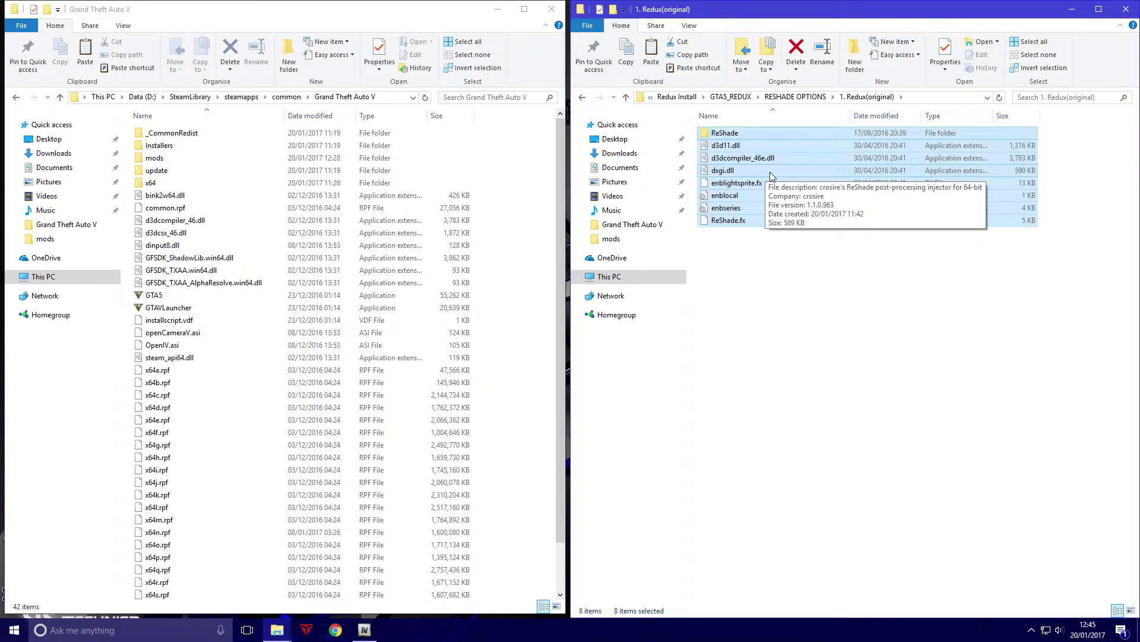
pyautogui.moveTo(770, 172); pyautogui.dragTo(271, 372)
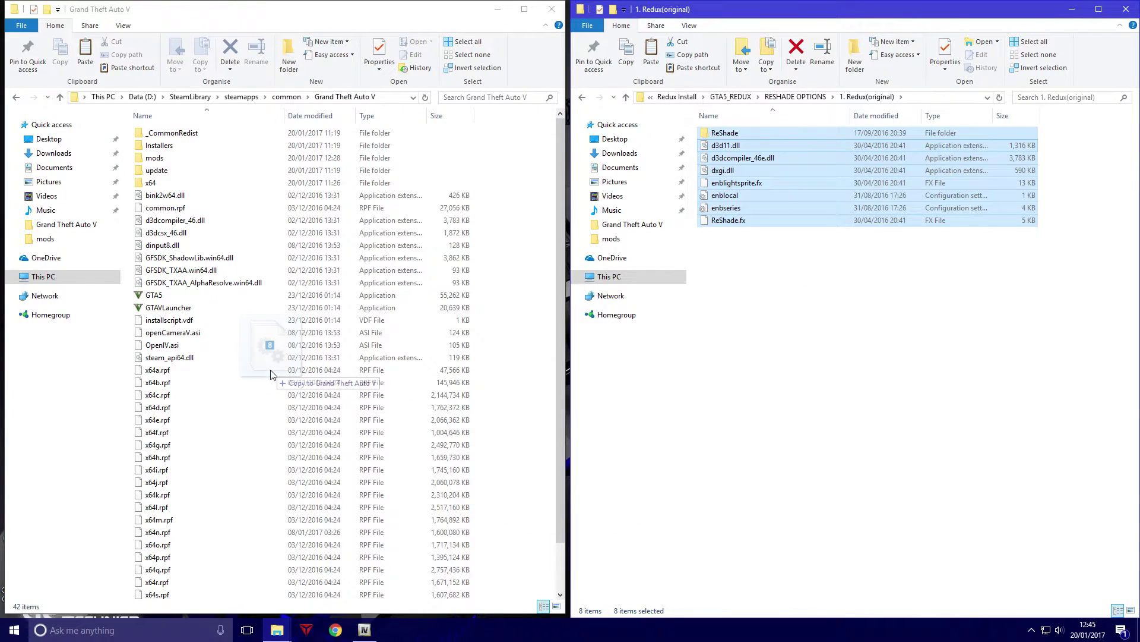
pyautogui.moveTo(778, 151); pyautogui.dragTo(270, 373)
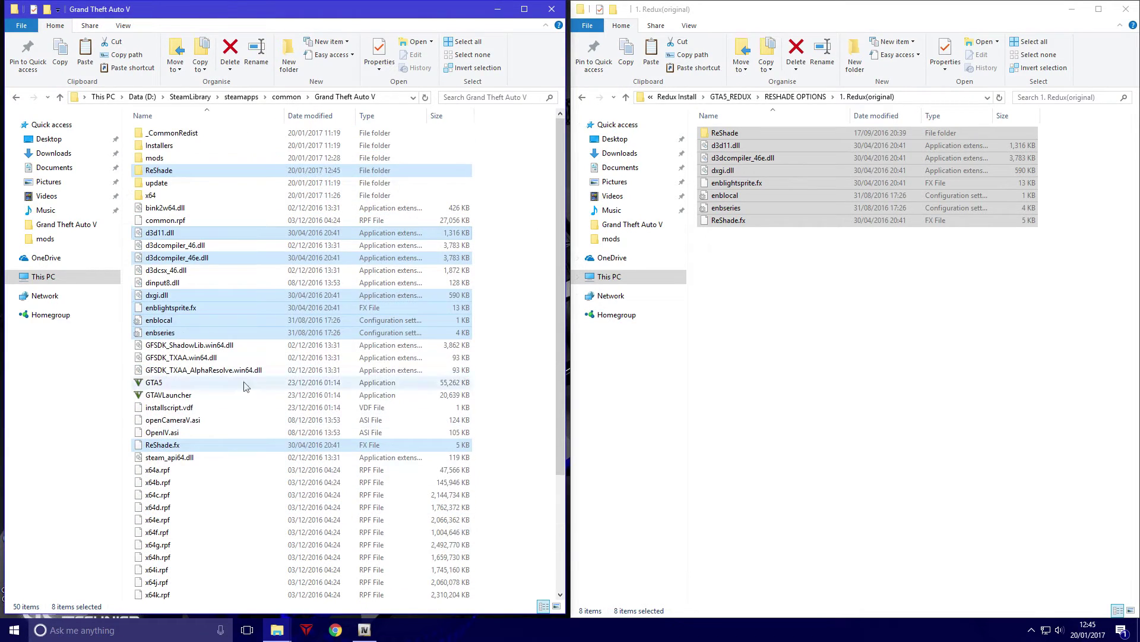
# Go back up to the Redux Install folder, minimise the Grand Theft Auto V folder window, and switch to OpenIV.
pyautogui.click(583, 100)
pyautogui.click(582, 99)
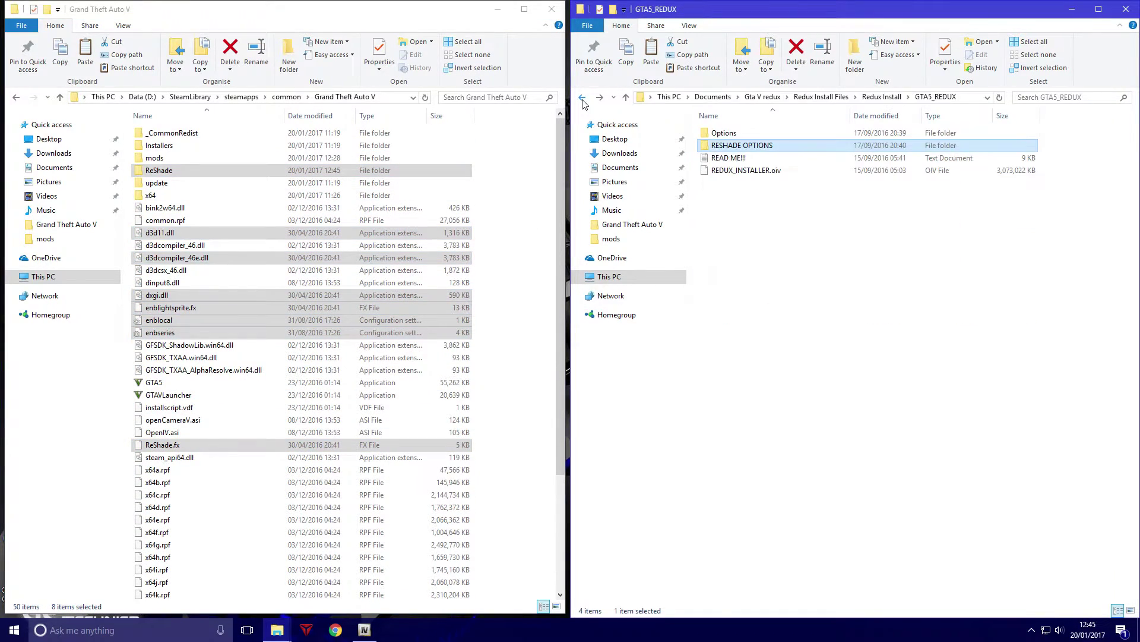
pyautogui.click(583, 99)
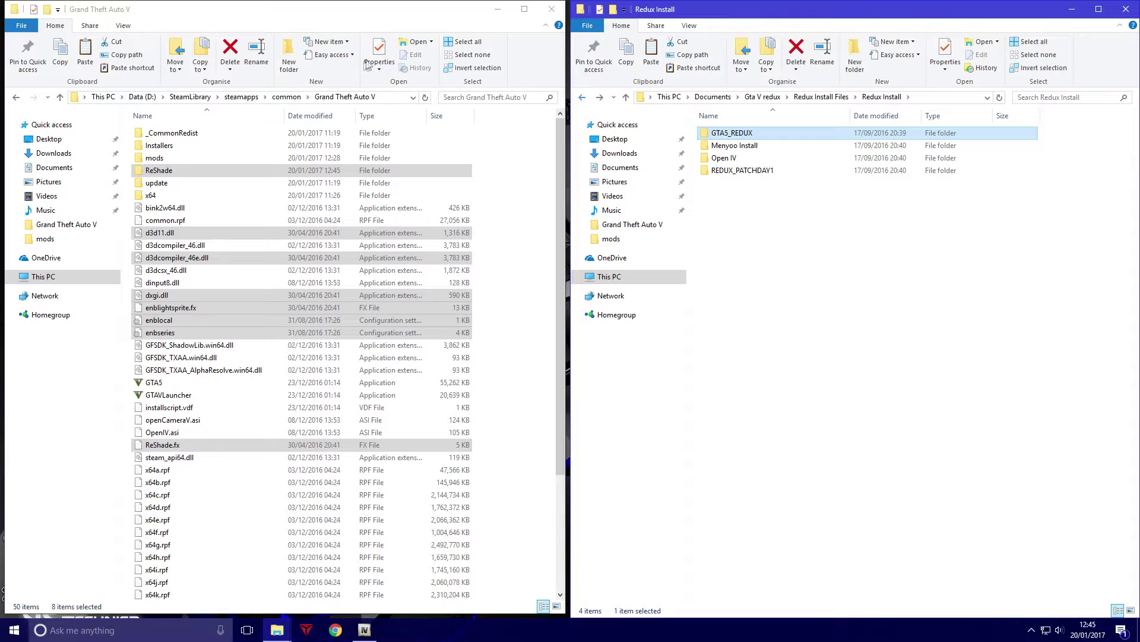
pyautogui.click(498, 9)
pyautogui.click(364, 629)
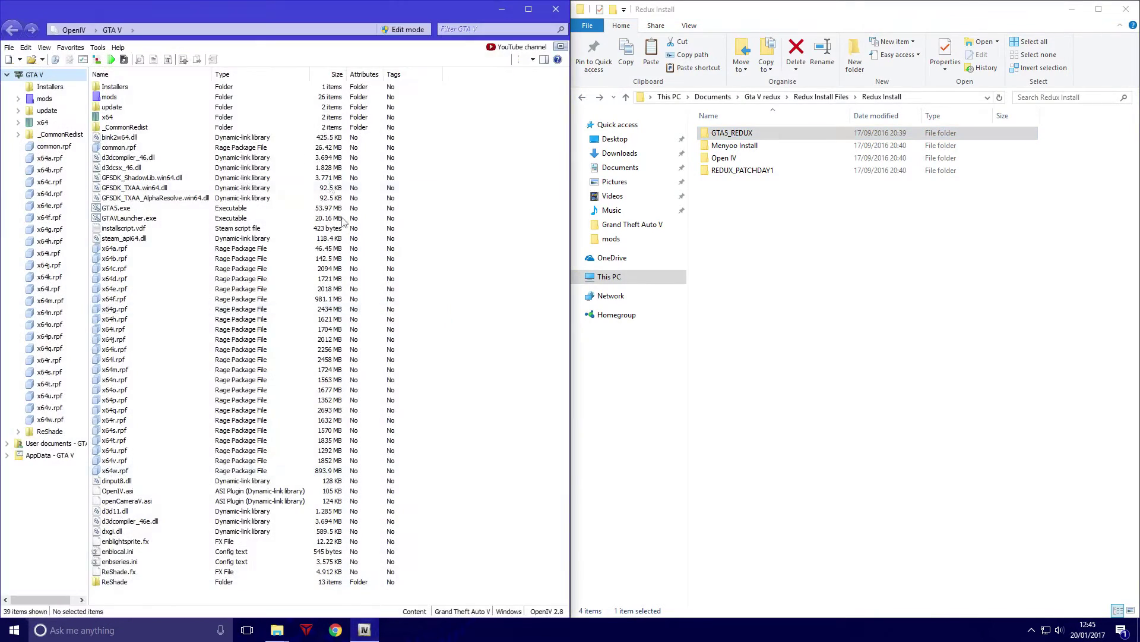
# Load REDUX_PATCHDAY1.oiv from the REDUX_PATCHDAY1 folder into OpenIV's package installer.
pyautogui.click(98, 47)
pyautogui.click(132, 130)
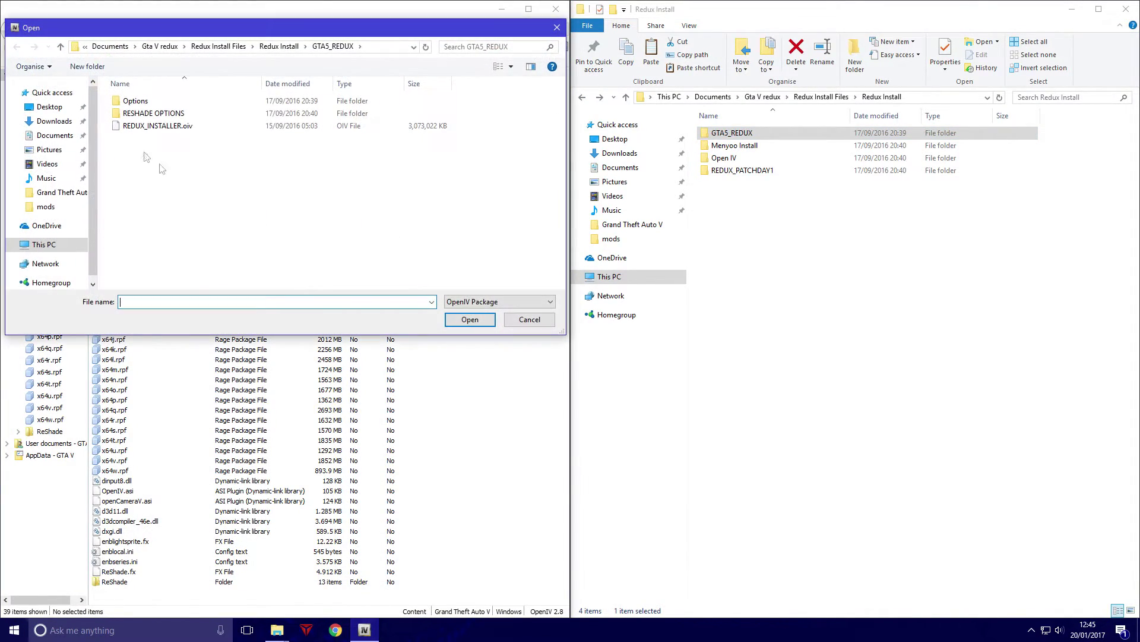
pyautogui.click(269, 53)
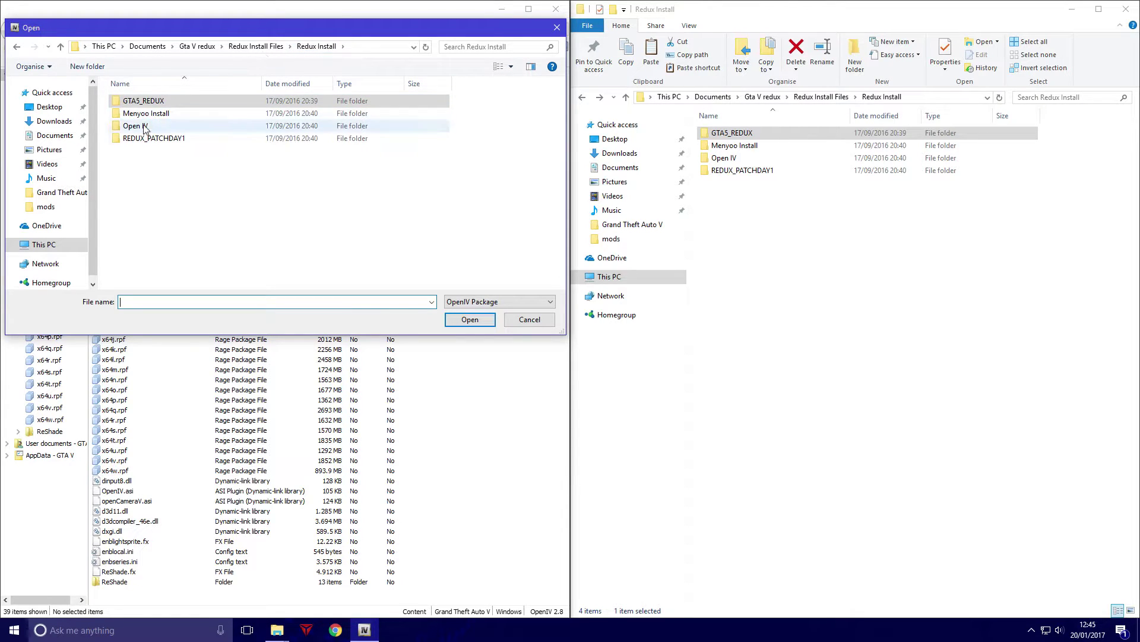
pyautogui.doubleClick(153, 138)
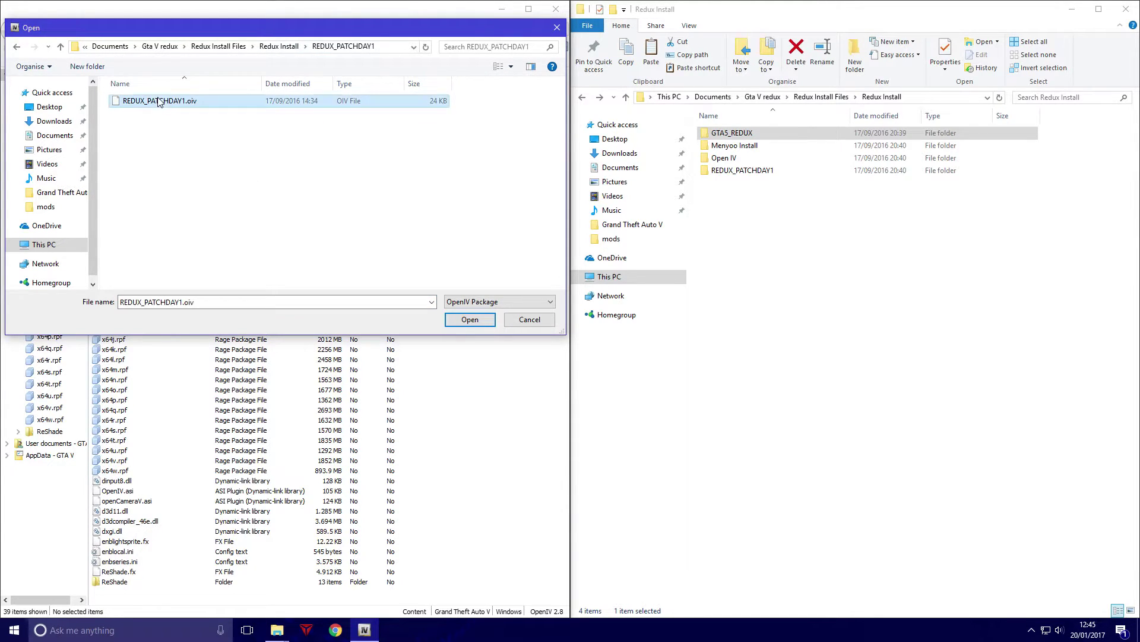
pyautogui.doubleClick(159, 101)
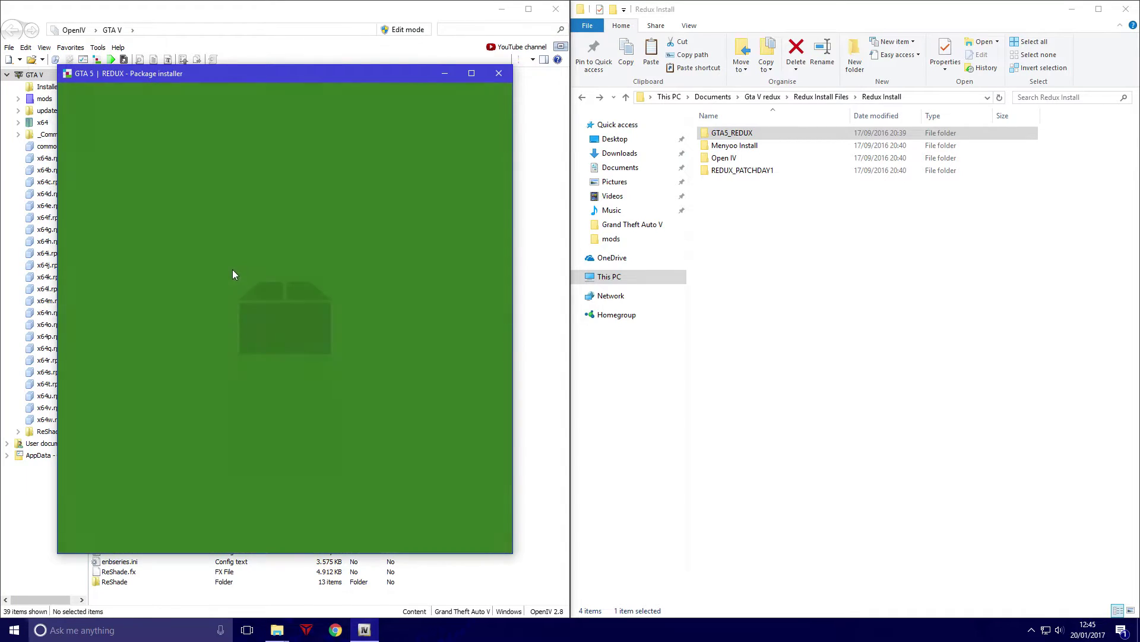
# Install the GTA 5 Redux patch package and close the package installer.
pyautogui.click(469, 170)
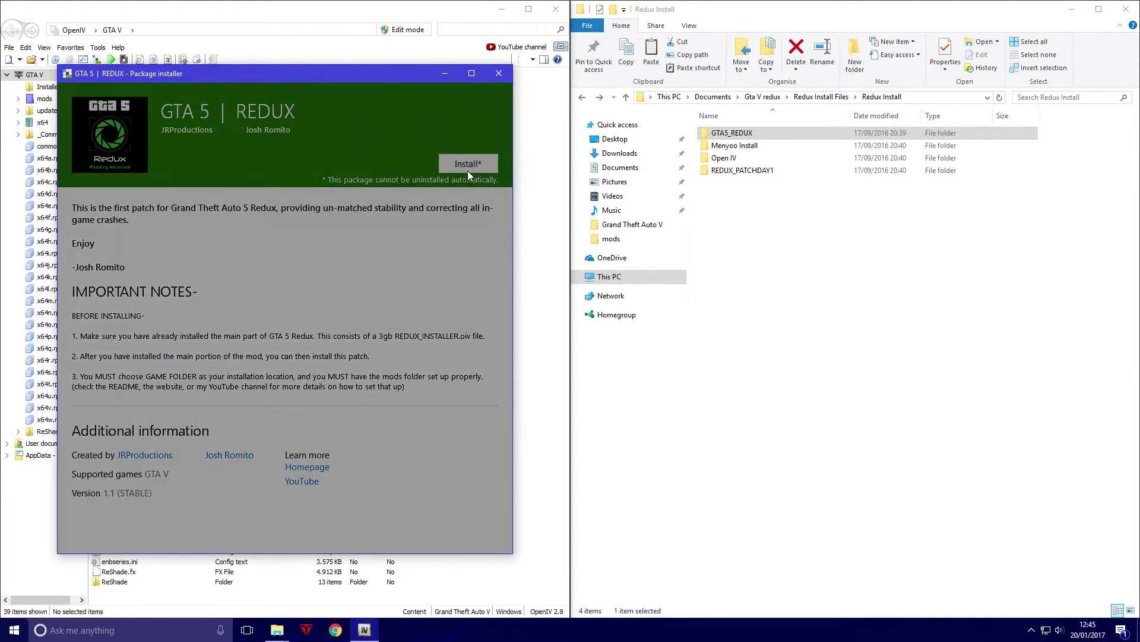
pyautogui.click(195, 327)
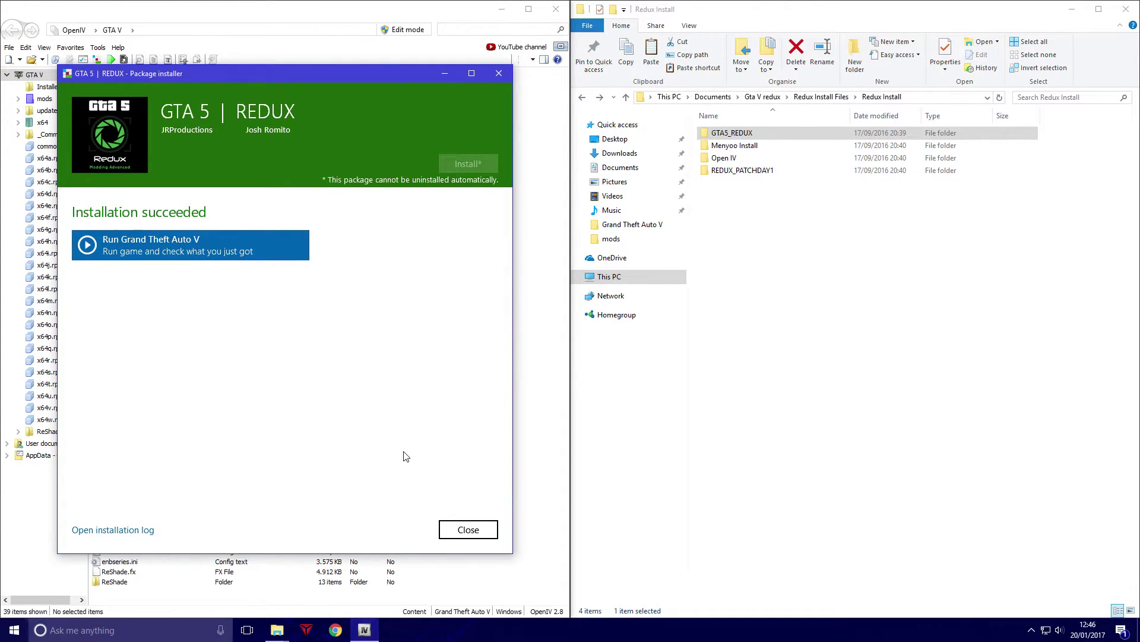
pyautogui.click(462, 530)
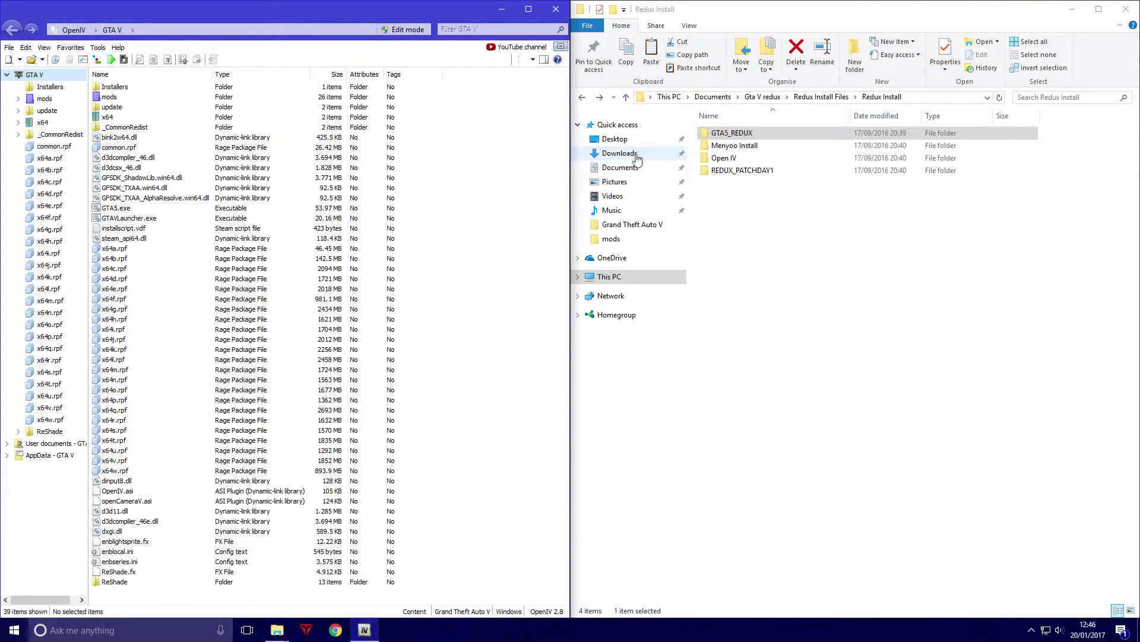
# Extract def9b4-gameconfig.rar in Documents\Gta V redux with 7-Zip and open the extracted def9b4-gameconfig folder in File Explorer.
pyautogui.click(623, 167)
pyautogui.doubleClick(736, 239)
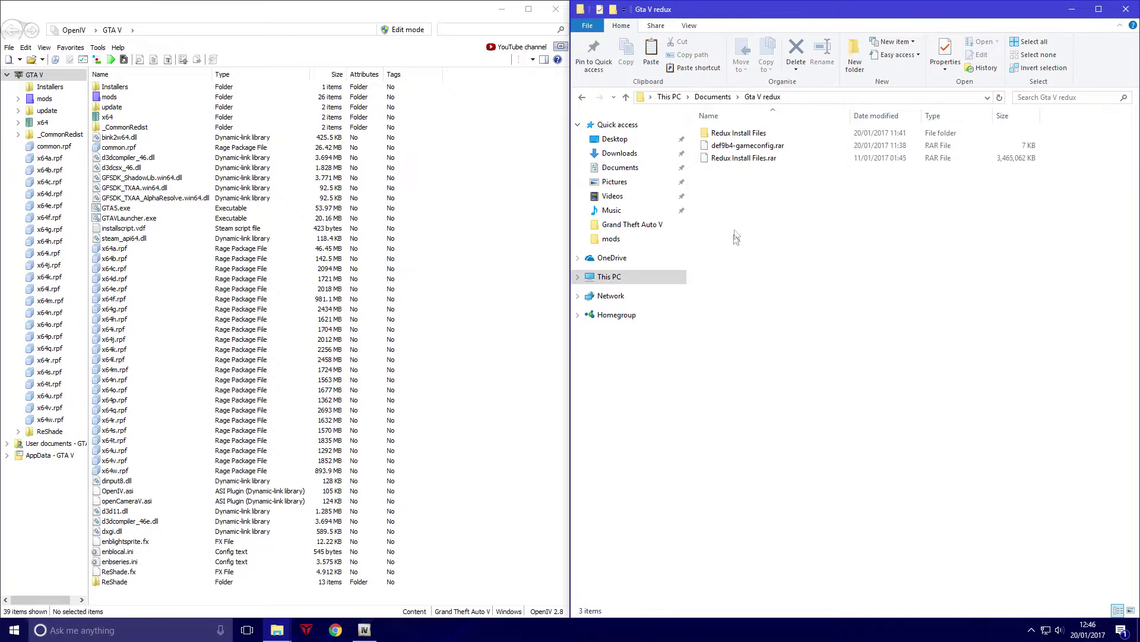
pyautogui.rightClick(751, 148)
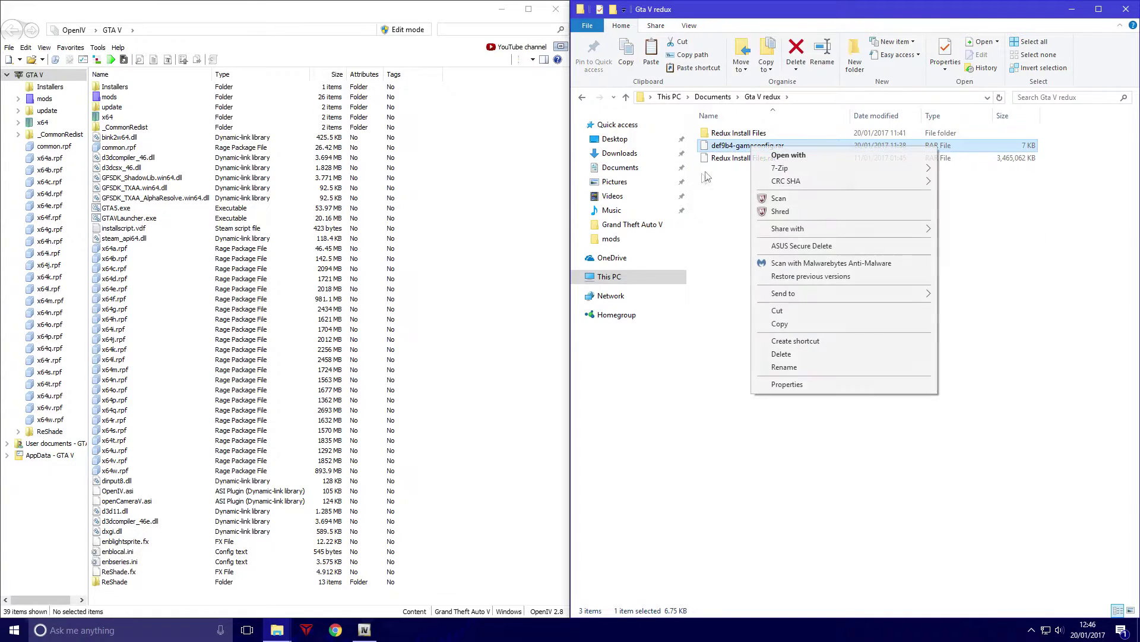
pyautogui.moveTo(791, 168)
pyautogui.click(662, 196)
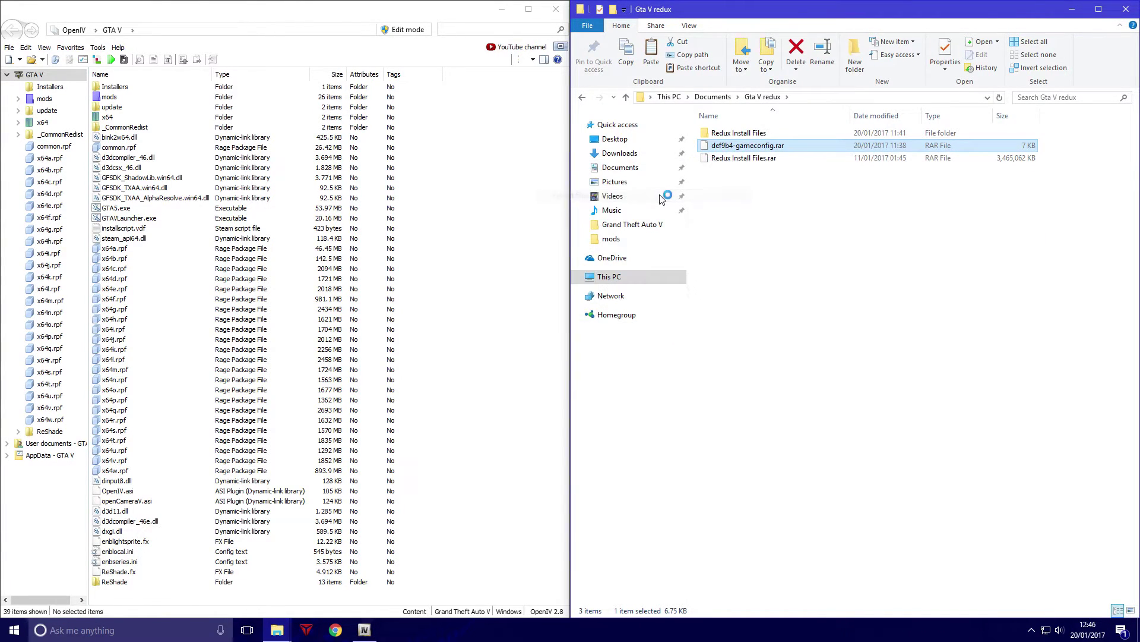
pyautogui.click(573, 388)
pyautogui.doubleClick(737, 133)
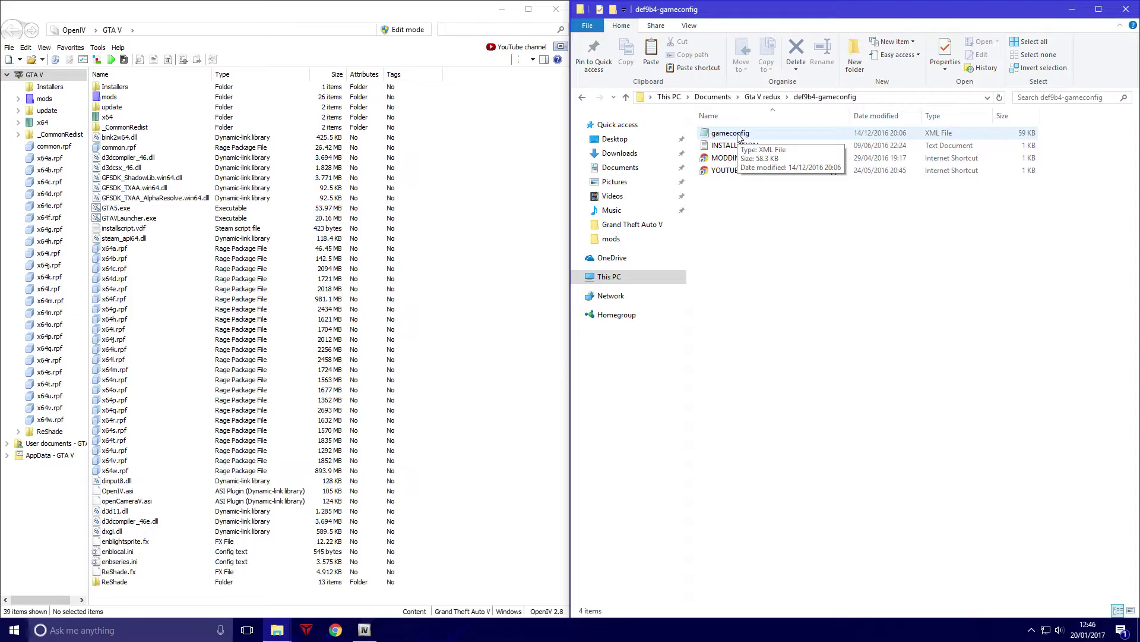
# Browse to mods\update\update.rpf\common\data in OpenIV, consulting the INSTALLATION text file from the gameconfig folder.
pyautogui.doubleClick(112, 97)
pyautogui.doubleClick(112, 87)
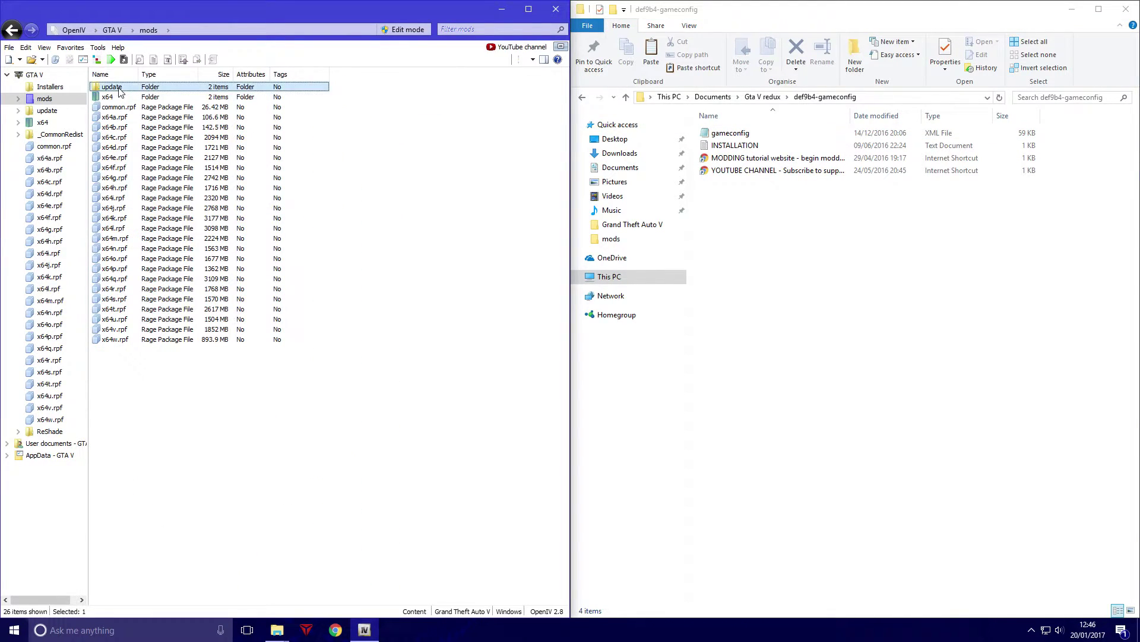
pyautogui.doubleClick(732, 146)
pyautogui.moveTo(713, 91); pyautogui.dragTo(0, 3)
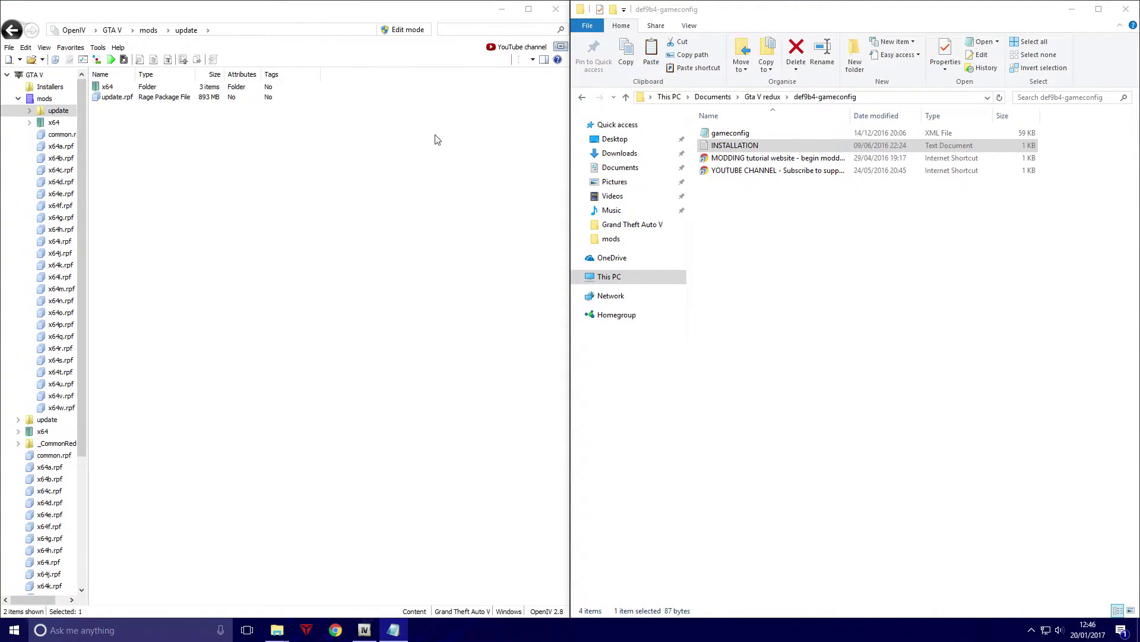
pyautogui.doubleClick(118, 96)
pyautogui.doubleClick(118, 91)
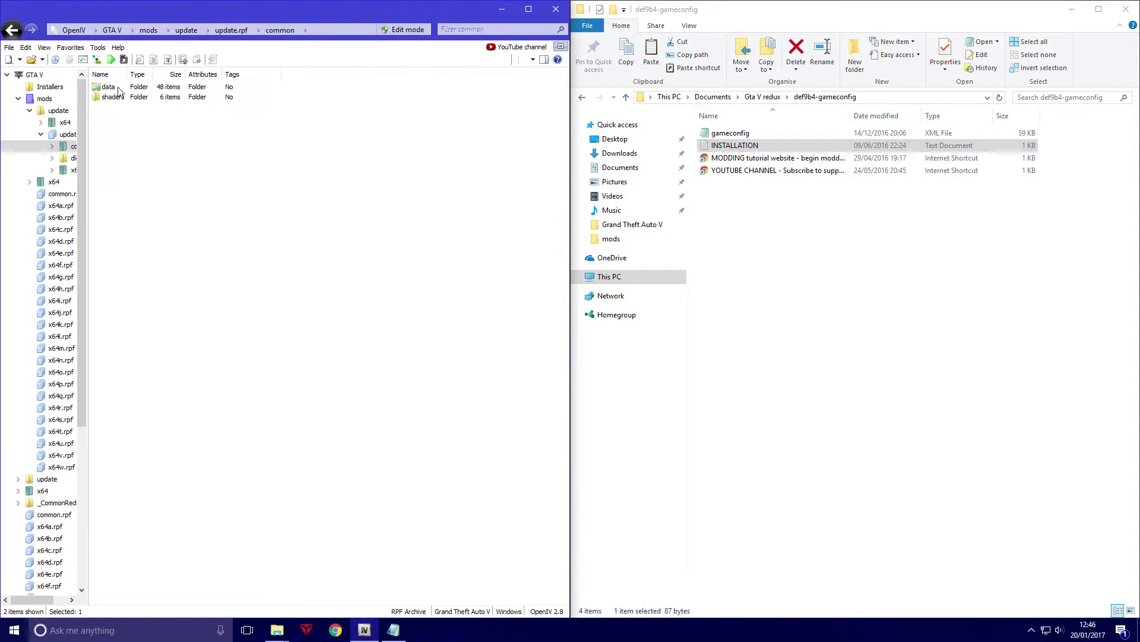
pyautogui.doubleClick(112, 86)
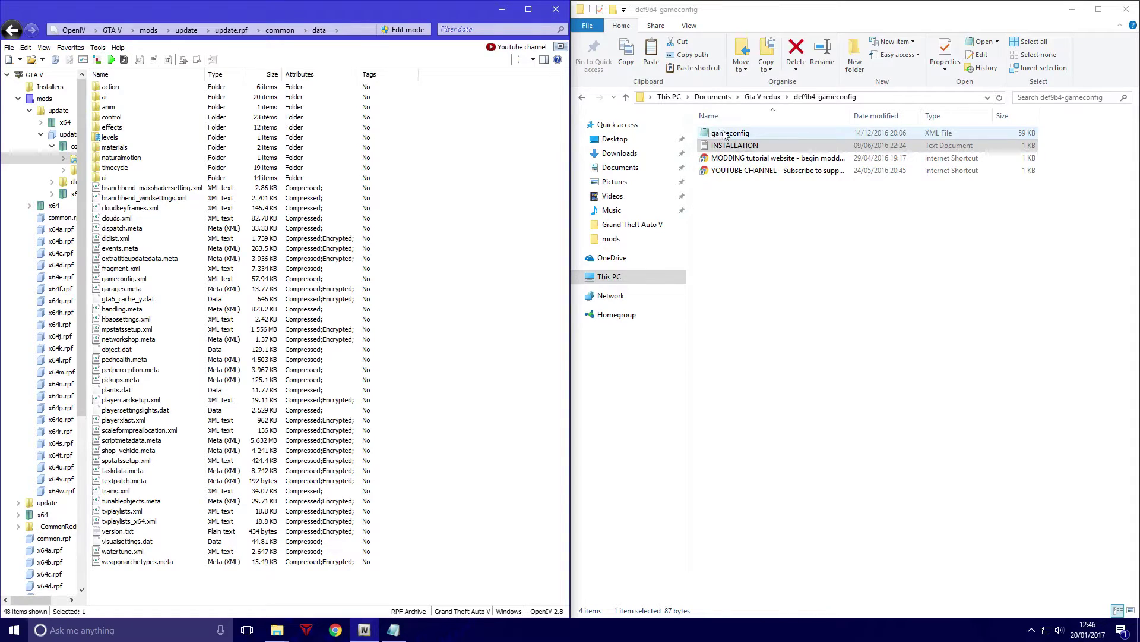
# Enable OpenIV's edit mode and replace gameconfig.xml in the data folder with the extracted gameconfig file.
pyautogui.click(404, 30)
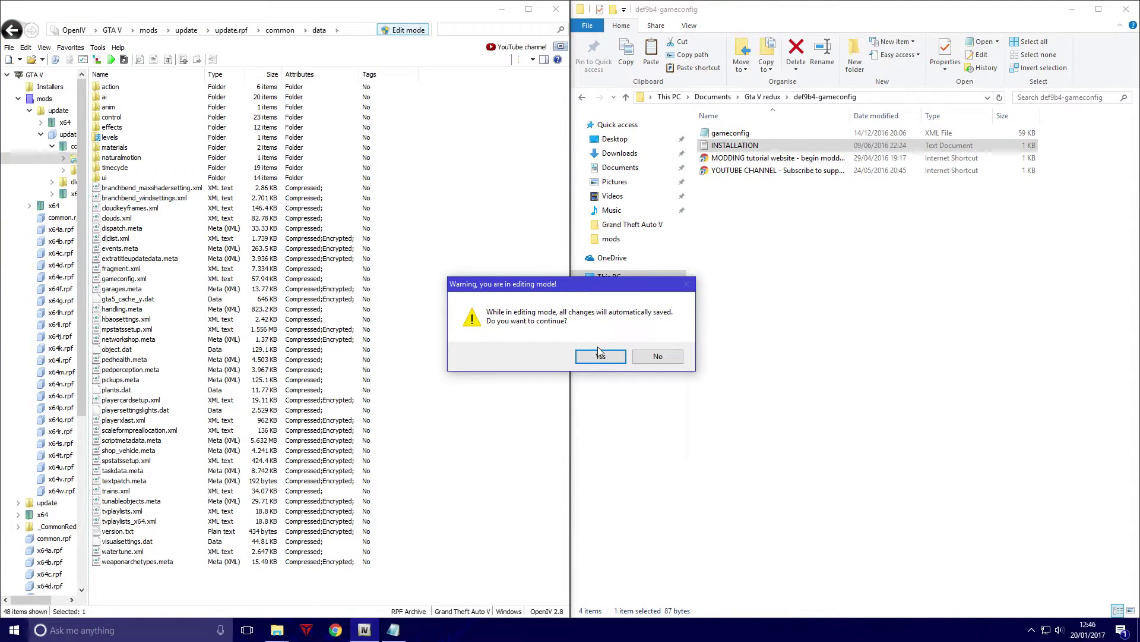
pyautogui.click(600, 355)
pyautogui.click(742, 133)
pyautogui.moveTo(756, 138); pyautogui.dragTo(326, 324)
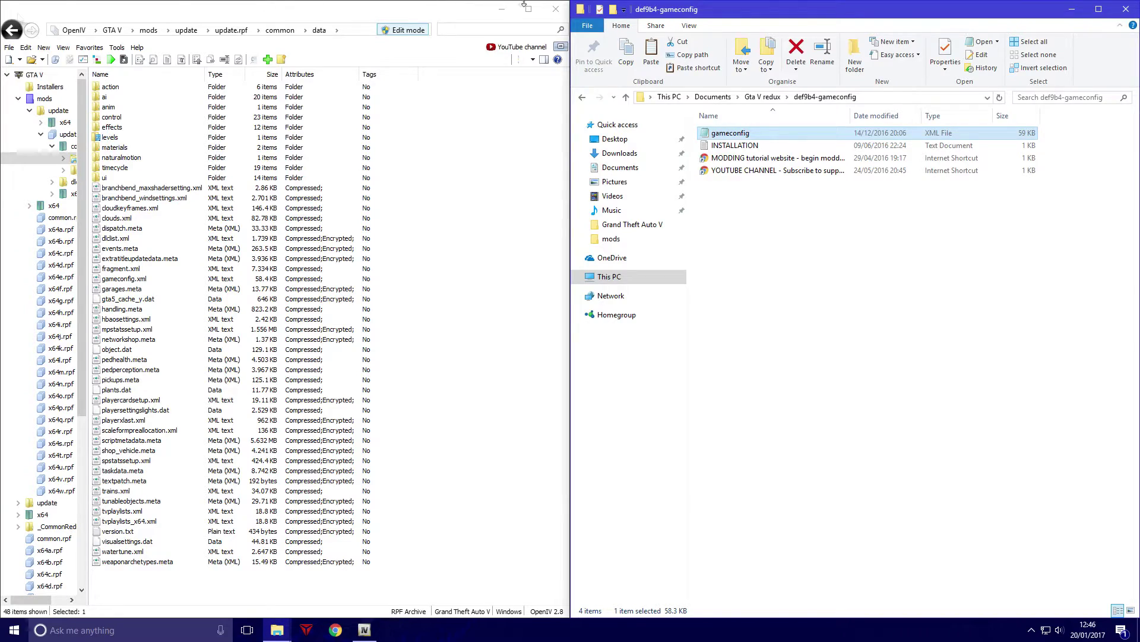
# Close OpenIV and restore the Grand Theft Auto V folder window beside the gameconfig folder.
pyautogui.click(556, 9)
pyautogui.moveTo(277, 628)
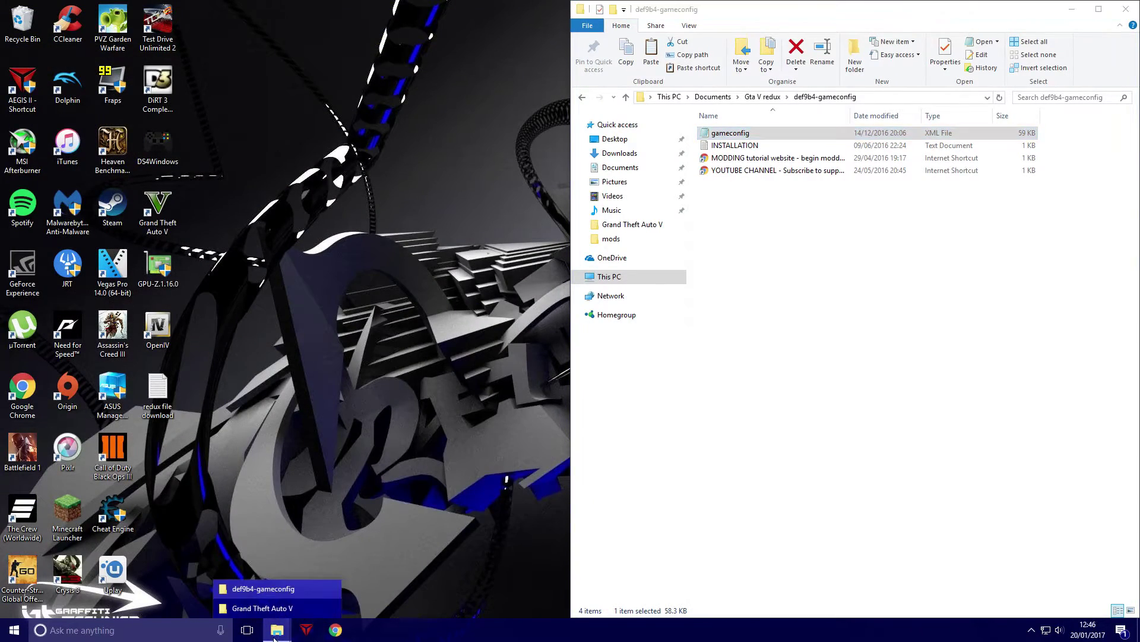
pyautogui.click(264, 606)
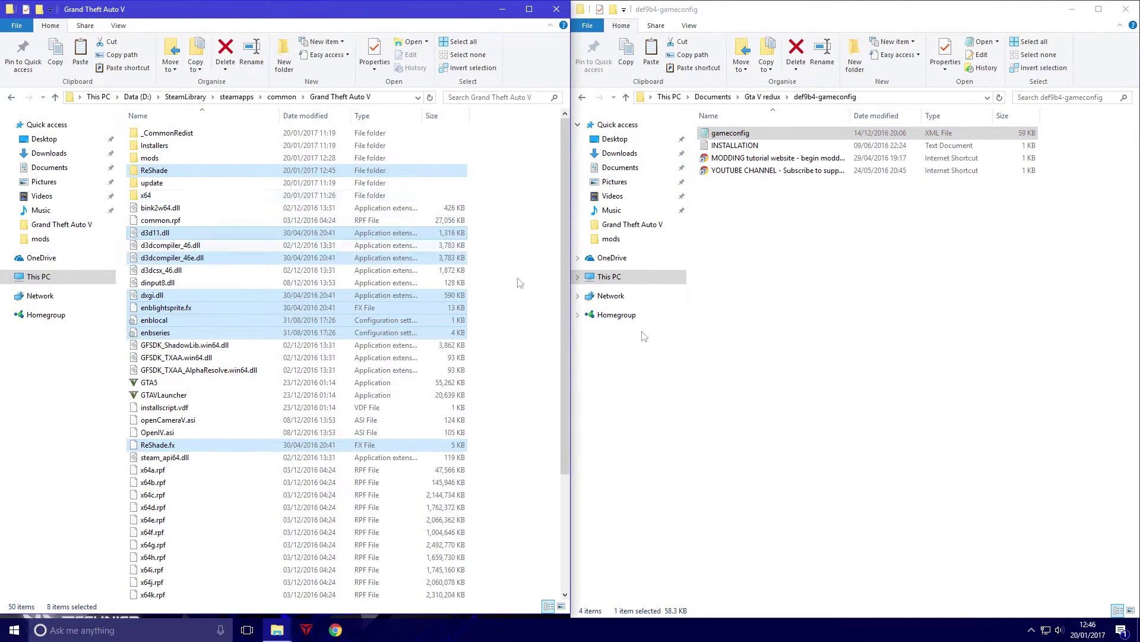
# Switch to Google Chrome in a maximised window and search Google for "gta v scripthookv".
pyautogui.click(349, 634)
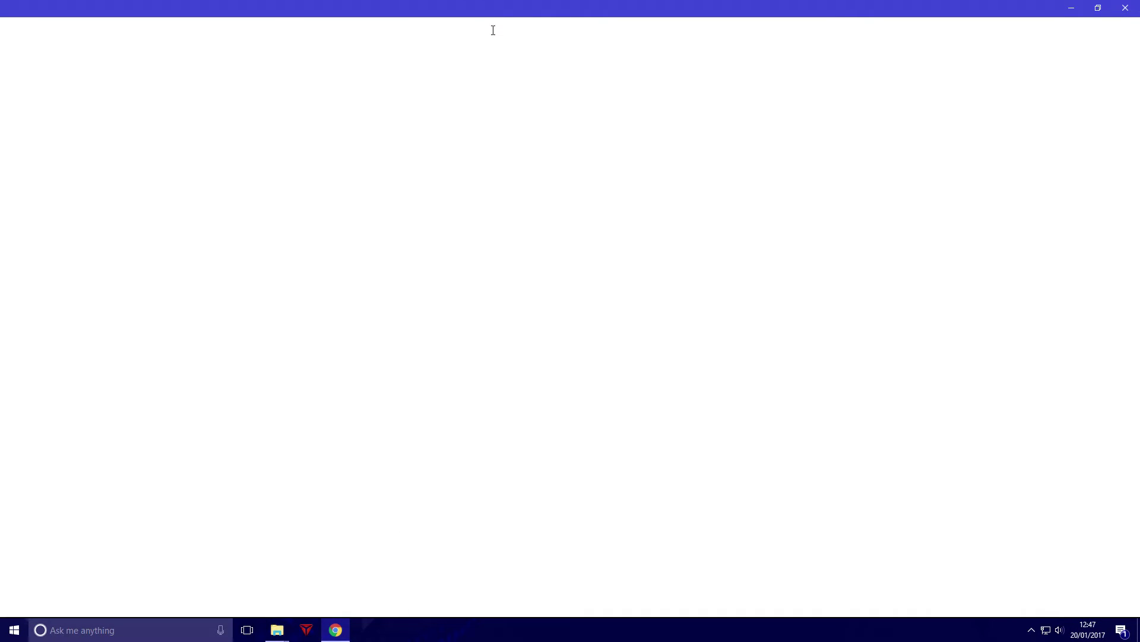
pyautogui.moveTo(496, 12); pyautogui.dragTo(480, 93)
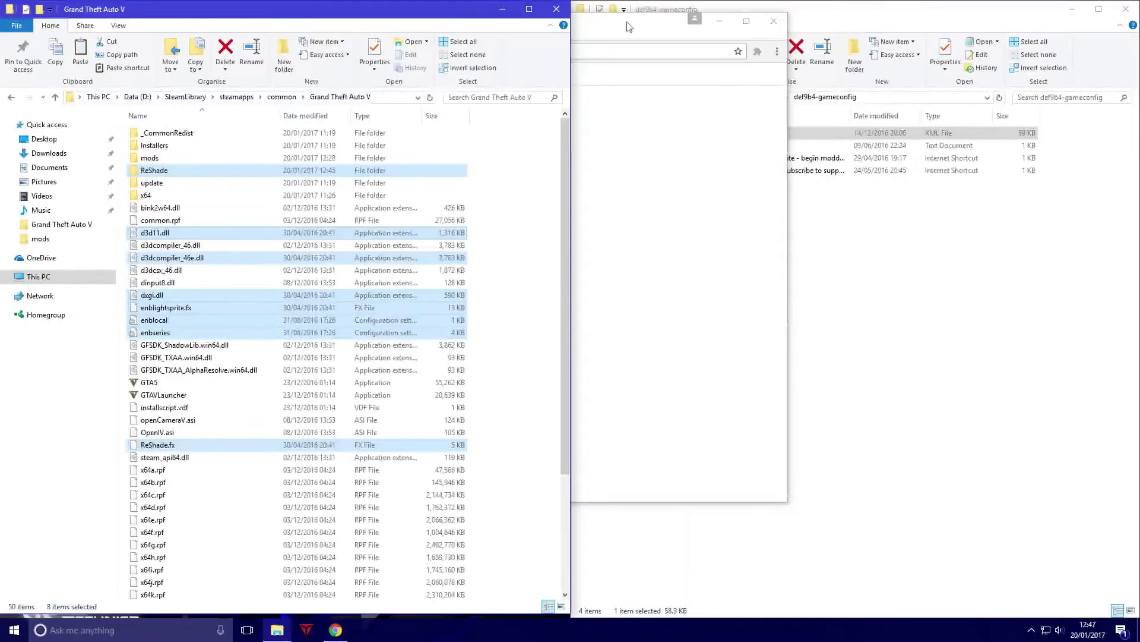
pyautogui.doubleClick(630, 27)
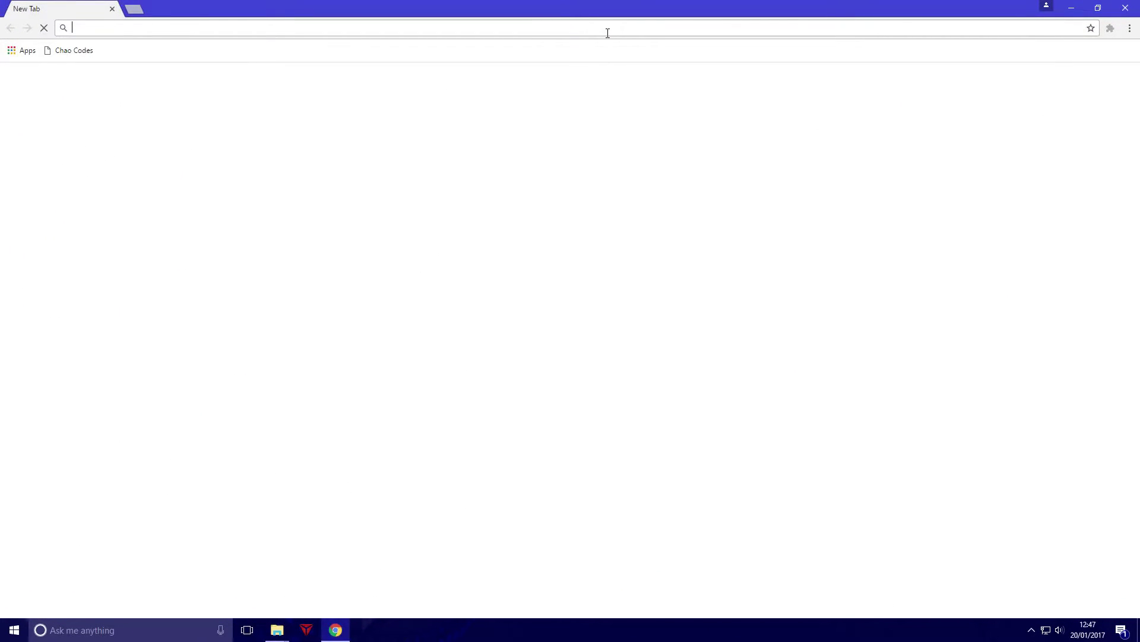
pyautogui.write('gta v ')
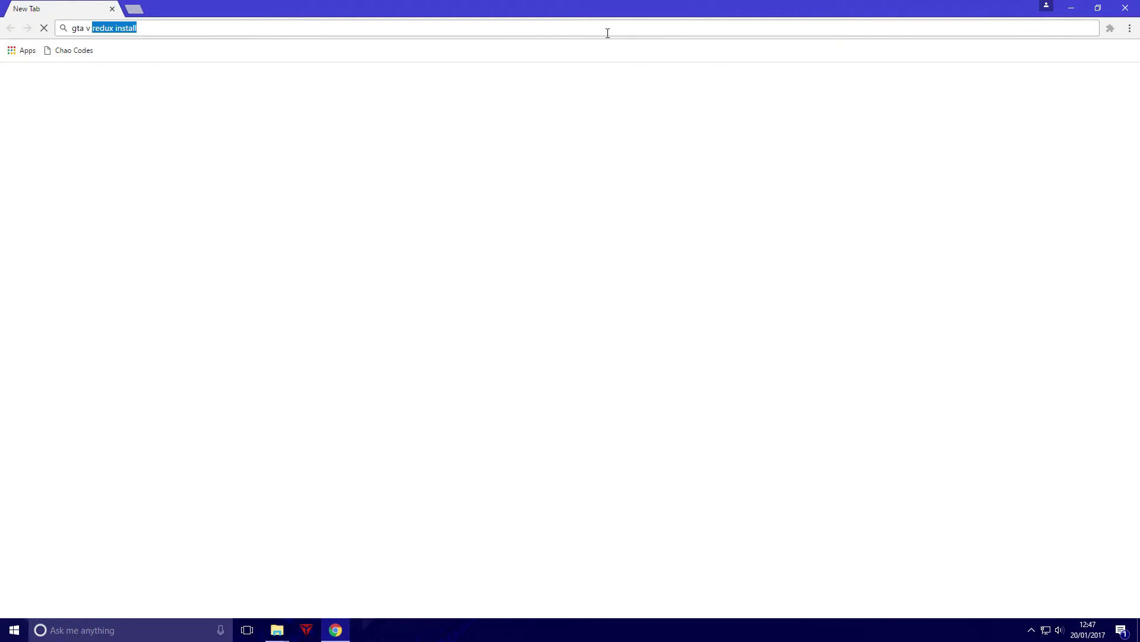
pyautogui.write('scripth')
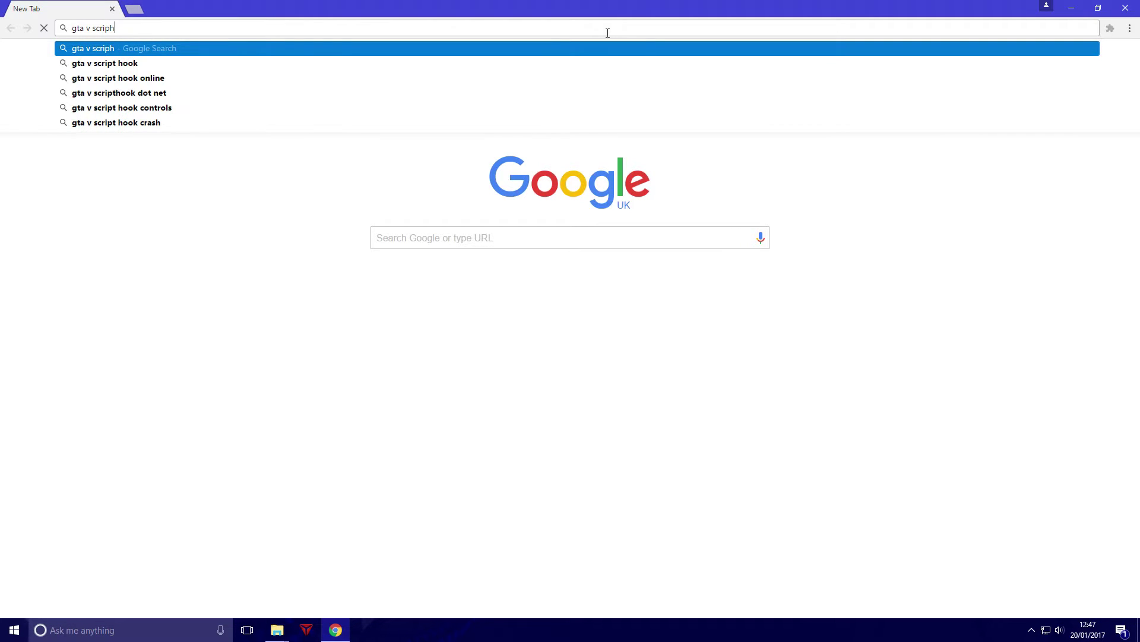
pyautogui.write('ookv')
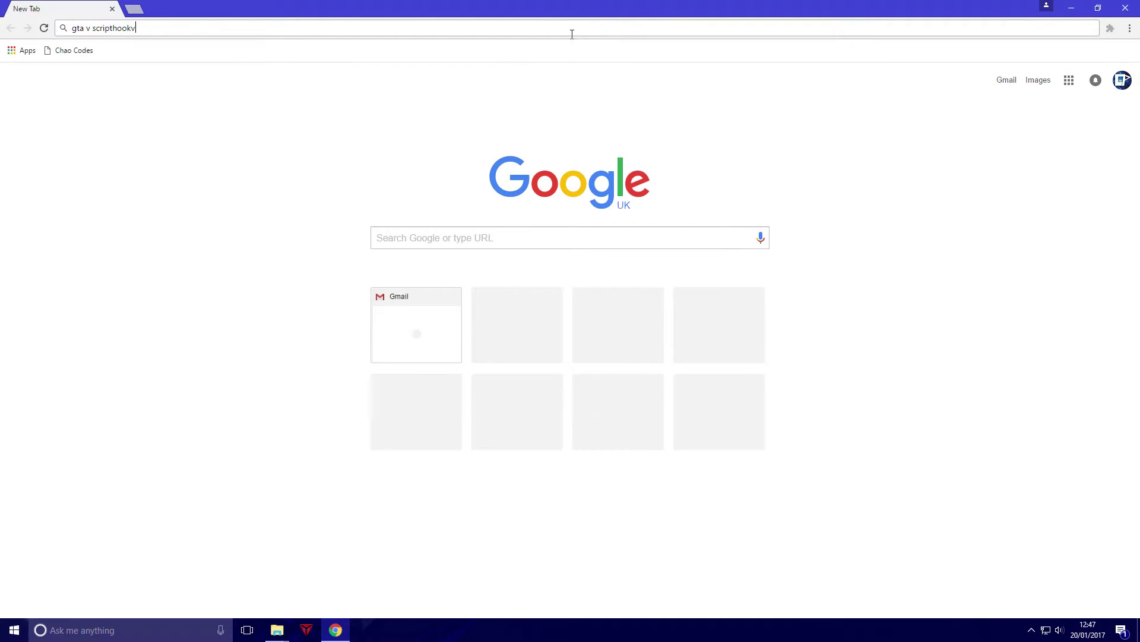
pyautogui.press('Return')
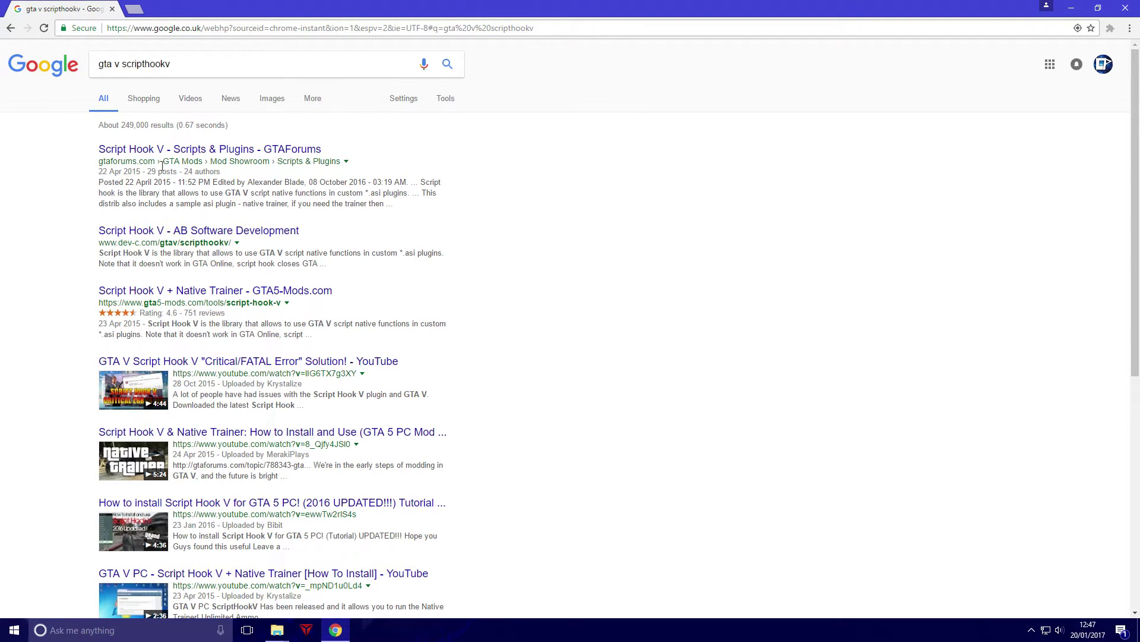
# Open the GTAForums Script Hook V topic and follow its main download link to the AB Software Development page.
pyautogui.click(303, 152)
pyautogui.moveTo(324, 154); pyautogui.dragTo(346, 161)
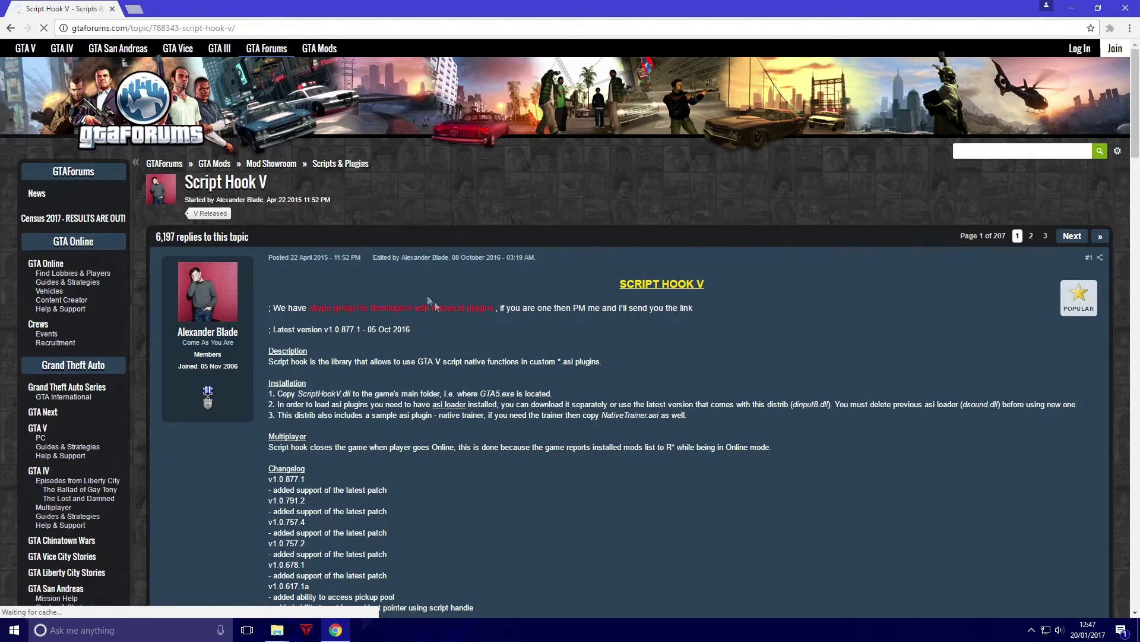
pyautogui.scroll(-2, 408, 313)
pyautogui.scroll(-9, 411, 338)
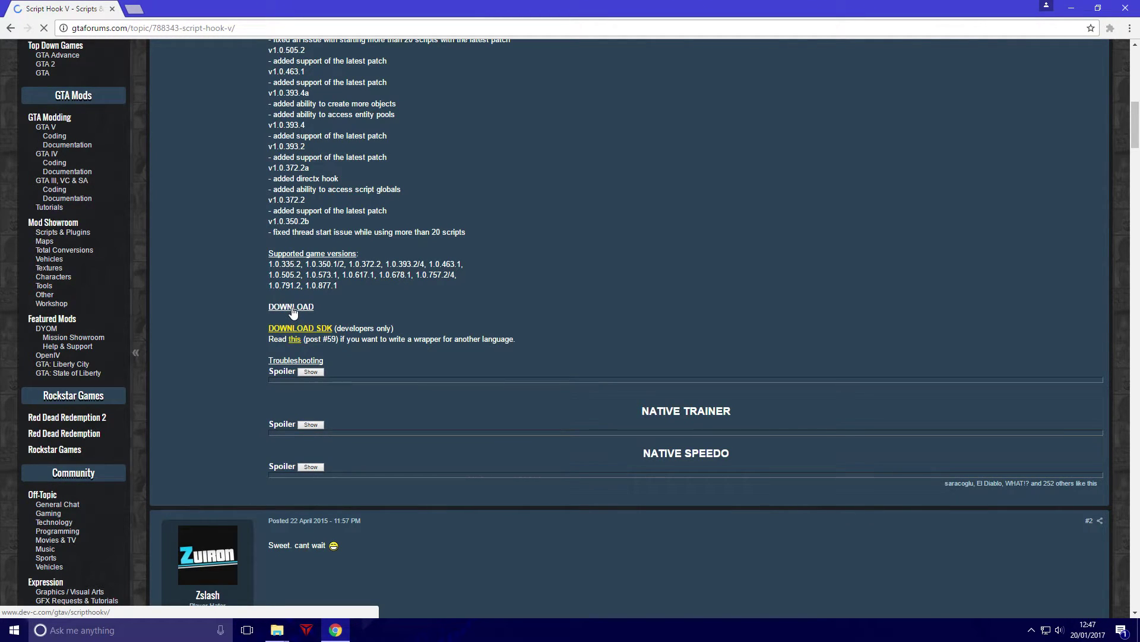
pyautogui.click(284, 318)
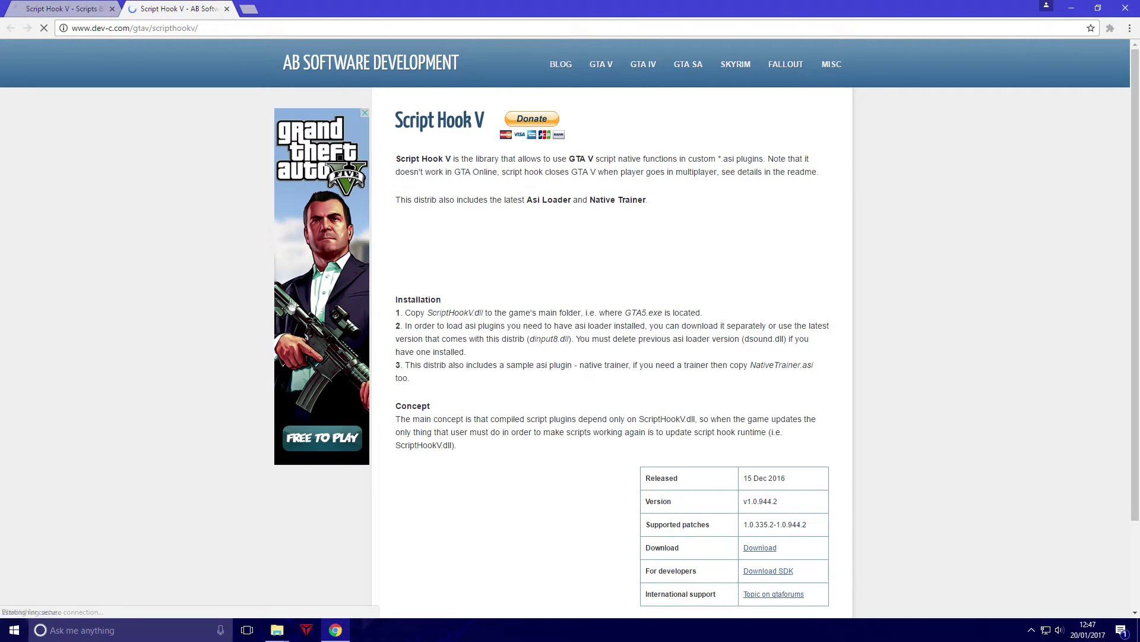
# Download the Script Hook V v1.0.944.2 zip archive and close the browser.
pyautogui.scroll(-2, 688, 354)
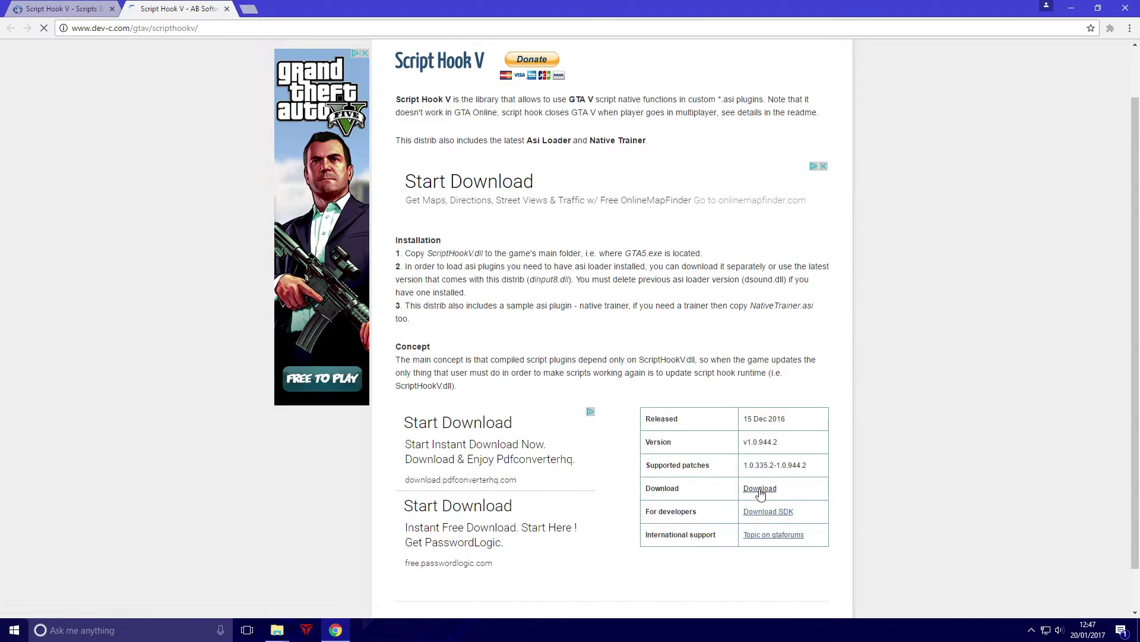
pyautogui.click(760, 489)
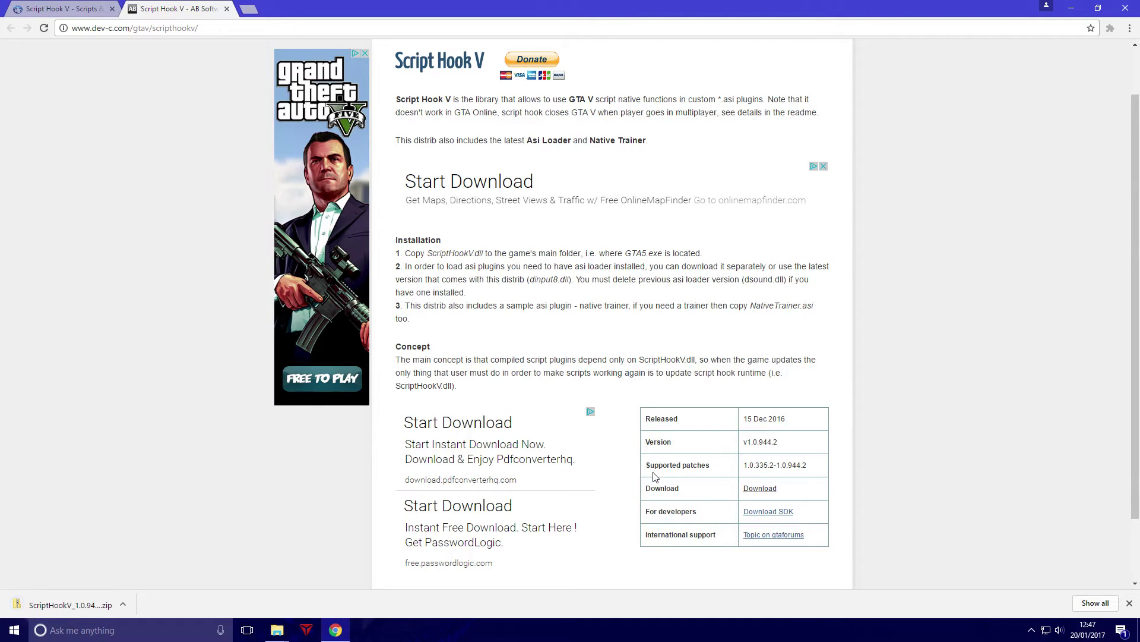
pyautogui.click(1136, 4)
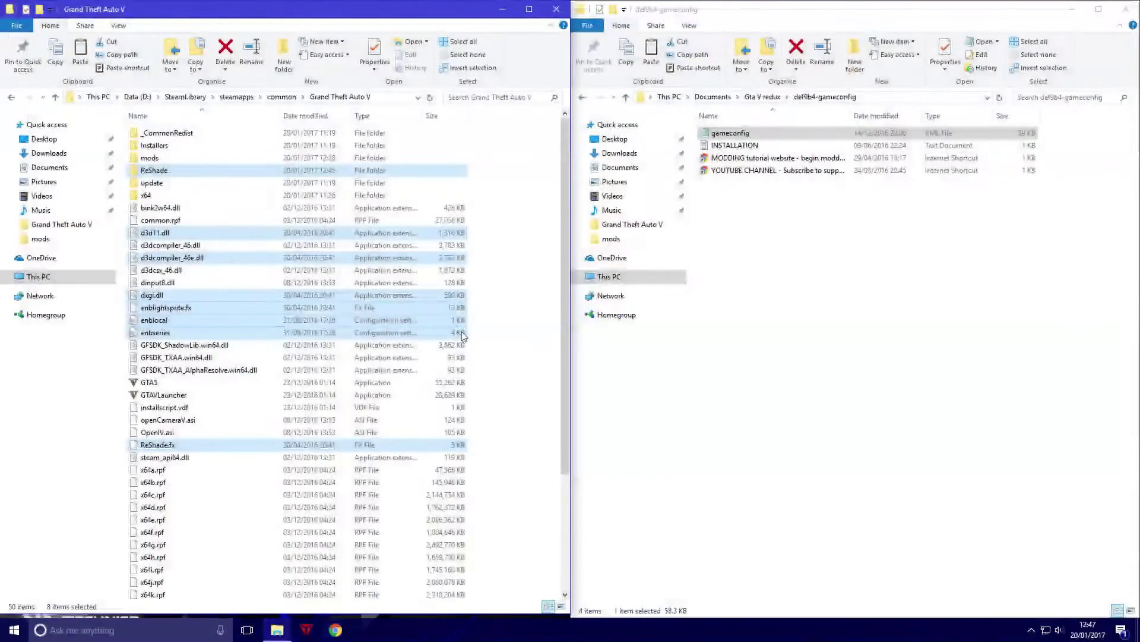
# Extract the ScriptHookV_1.0.944.2 zip in the Downloads folder into its own subfolder with 7-Zip.
pyautogui.click(631, 156)
pyautogui.click(705, 147)
pyautogui.rightClick(705, 147)
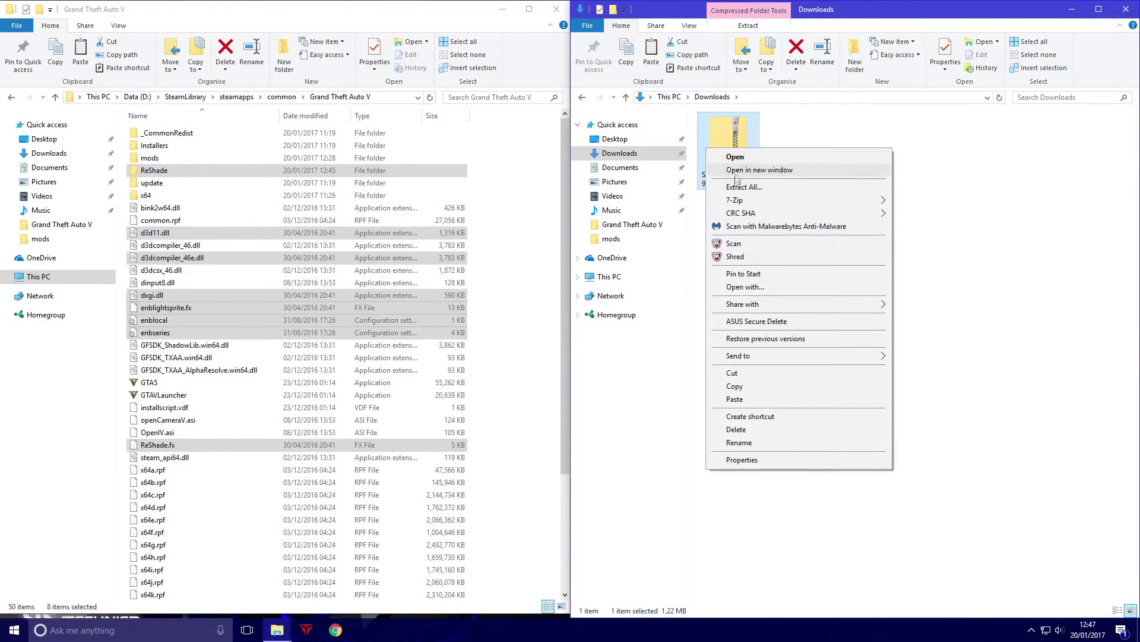
pyautogui.moveTo(737, 200)
pyautogui.click(942, 234)
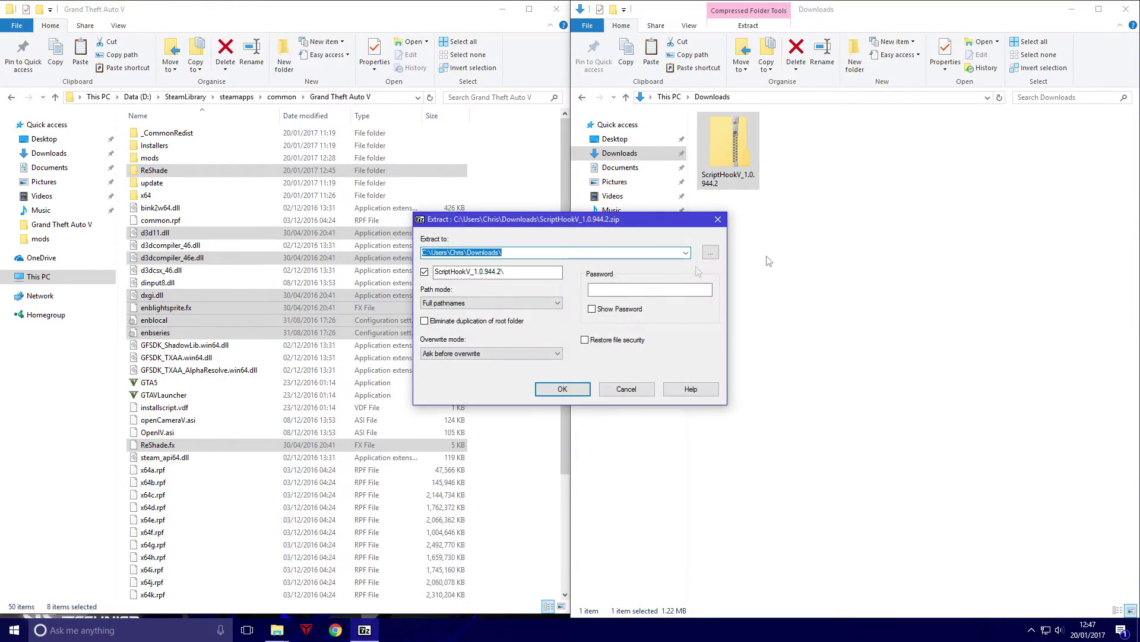
pyautogui.click(553, 391)
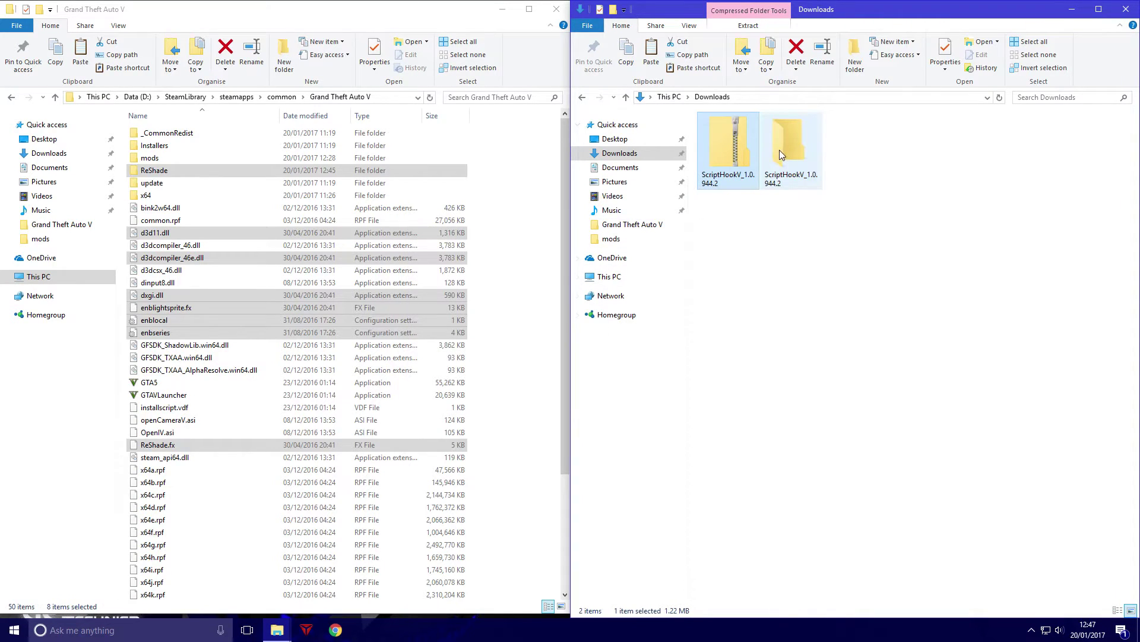
# Copy dinput8.dll, NativeTrainer.asi and ScriptHookV.dll from the extracted bin folder into the Grand Theft Auto V folder, replacing the existing dinput8.dll.
pyautogui.doubleClick(788, 144)
pyautogui.doubleClick(733, 135)
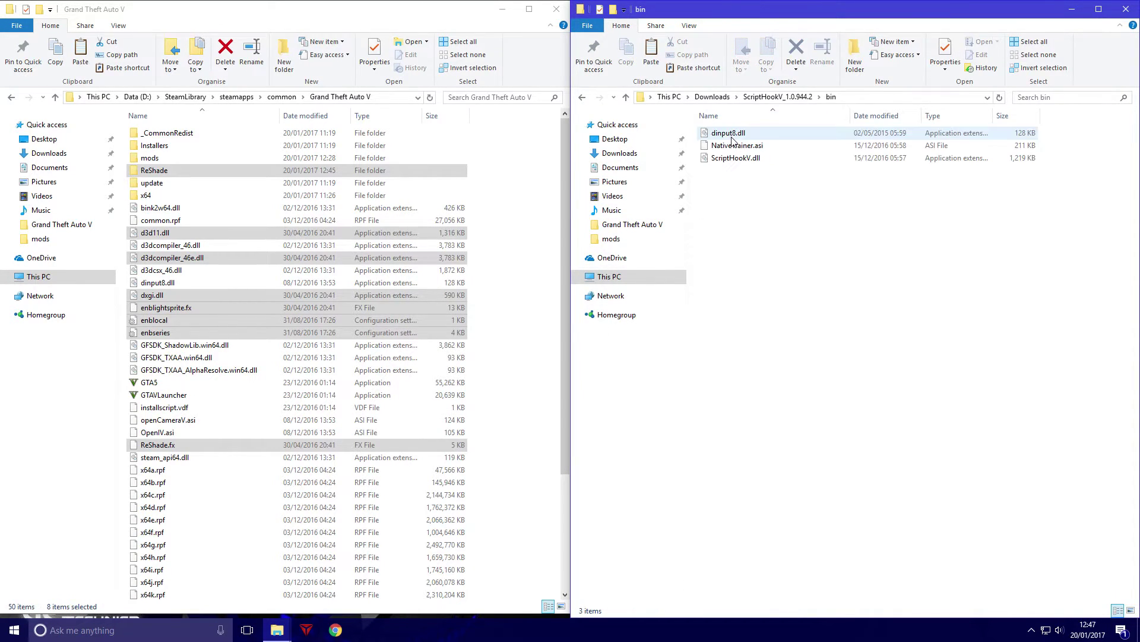
pyautogui.moveTo(736, 190); pyautogui.dragTo(201, 527)
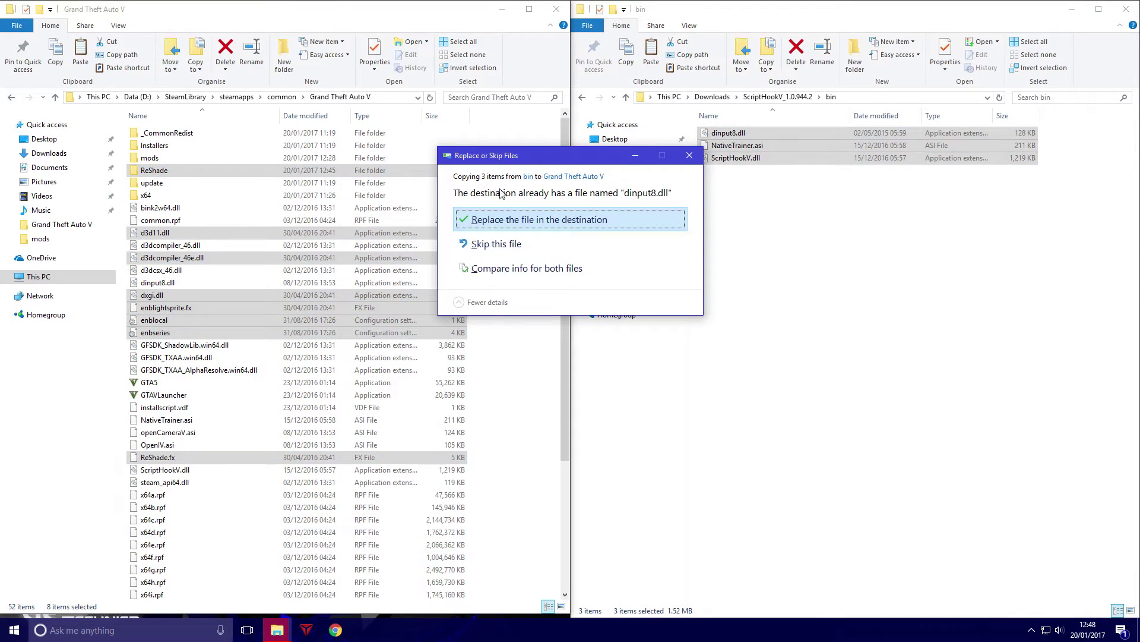
pyautogui.click(529, 220)
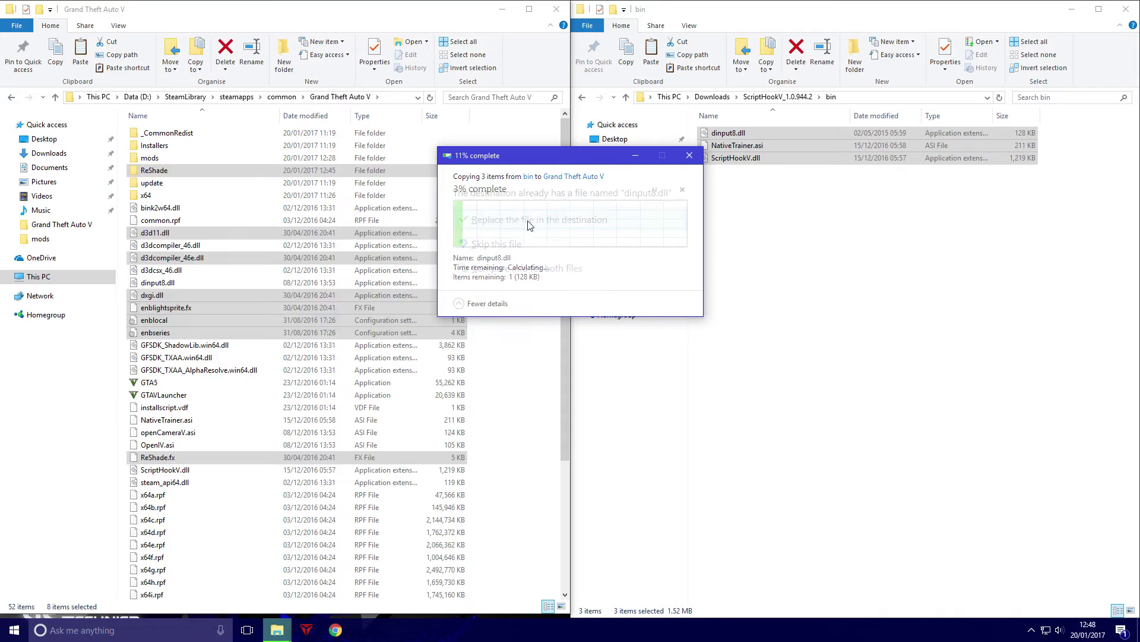
# Close both folder windows, launch Grand Theft Auto V from the desktop and start Story Mode.
pyautogui.click(555, 9)
pyautogui.click(1131, 8)
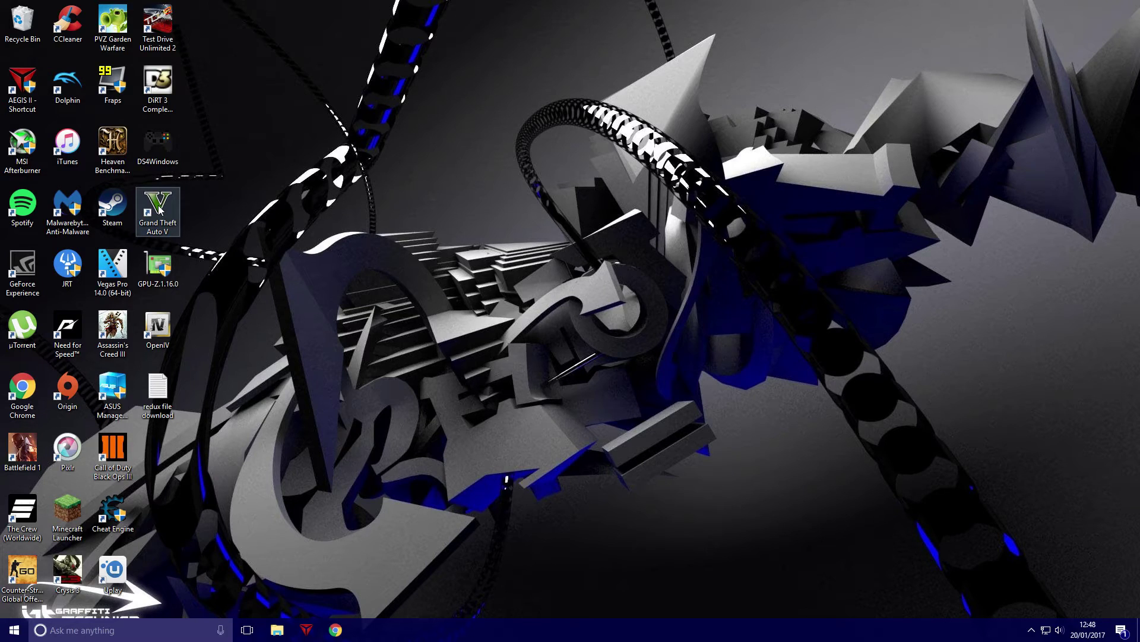
pyautogui.press('XF86AudioMute')
pyautogui.doubleClick(158, 209)
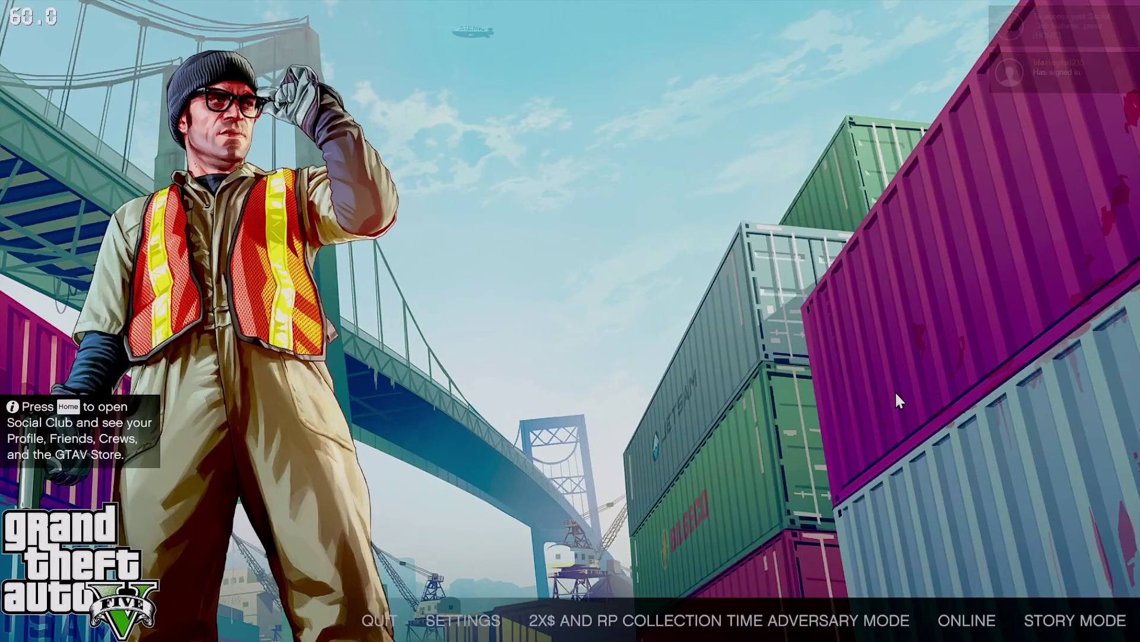
pyautogui.click(1064, 620)
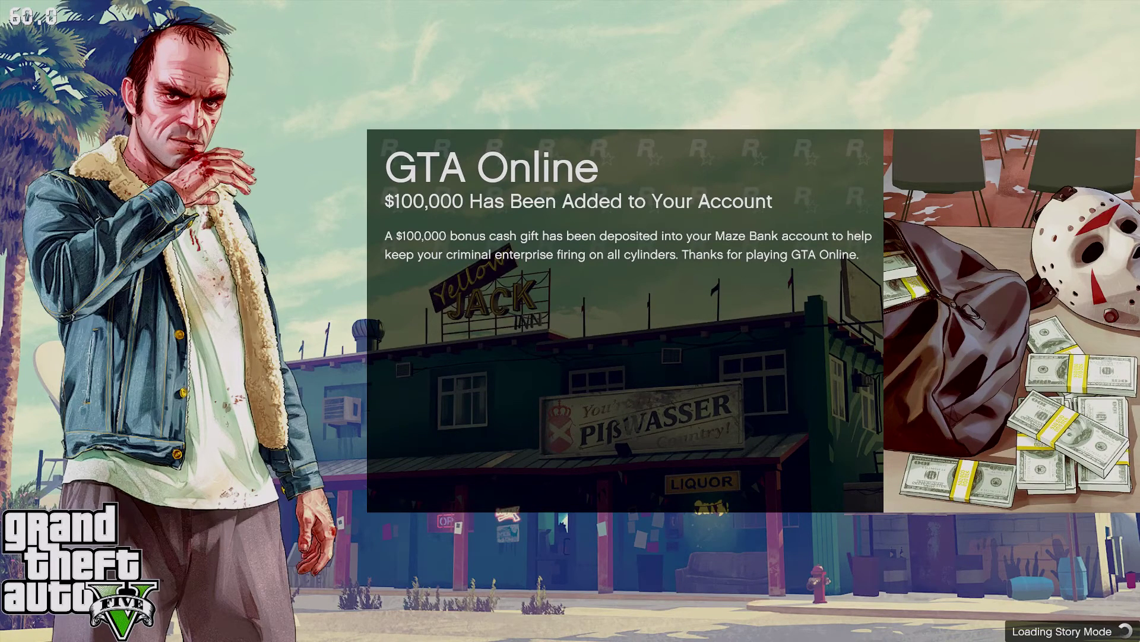
# Switch EnableFPSLimit off and back on in the ENBSeries overlay, and close the overlay.
pyautogui.hotkey('shift', 'Return')
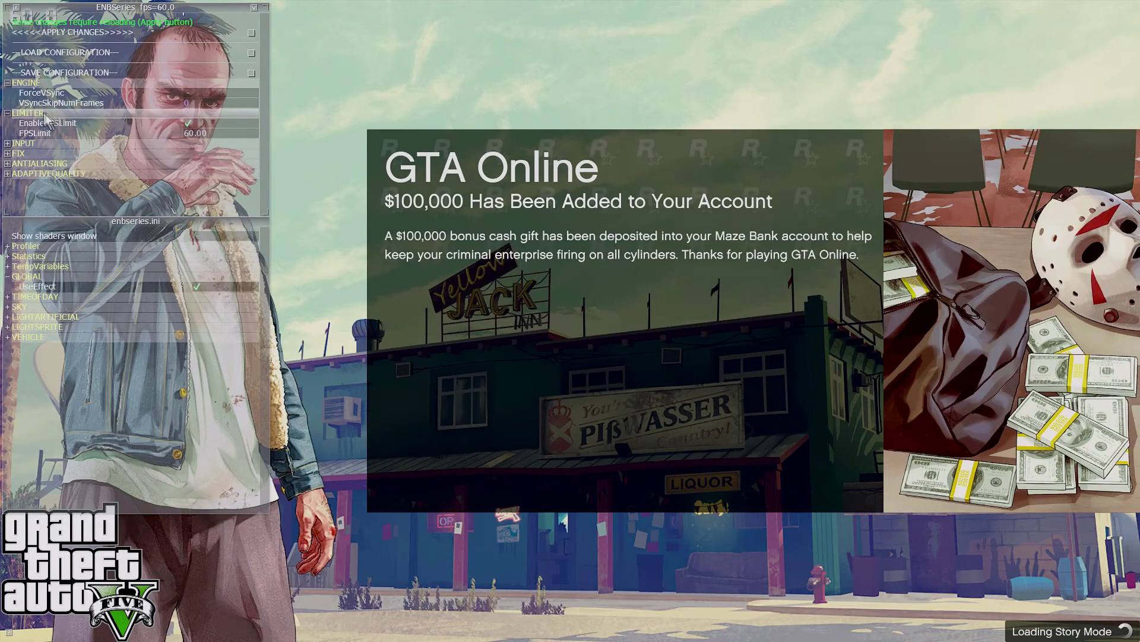
pyautogui.click(188, 123)
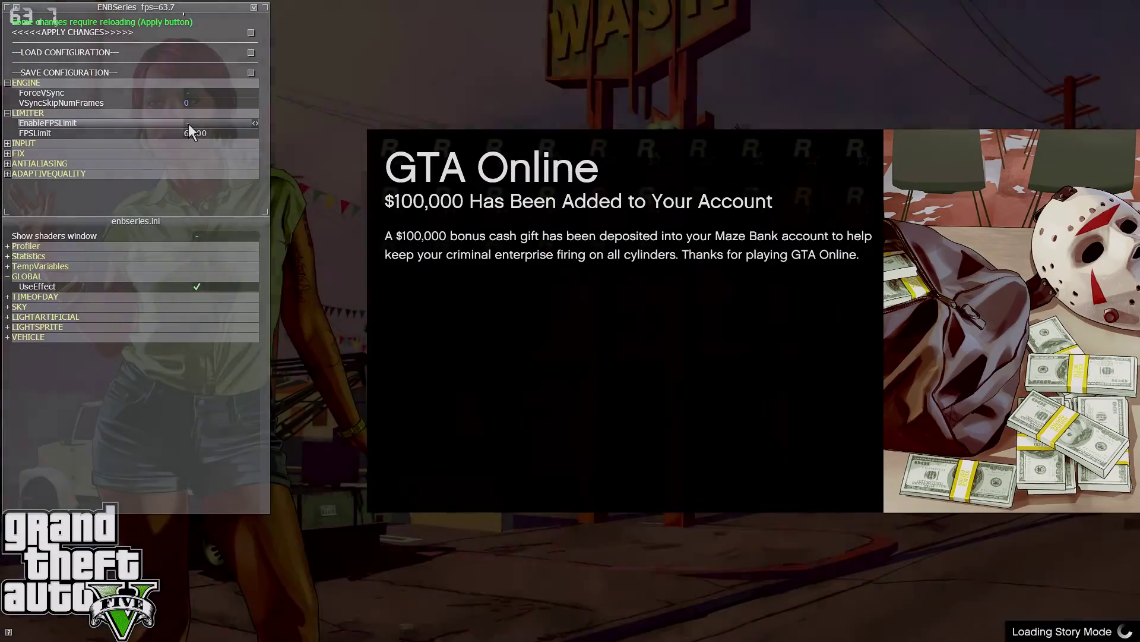
pyautogui.click(187, 123)
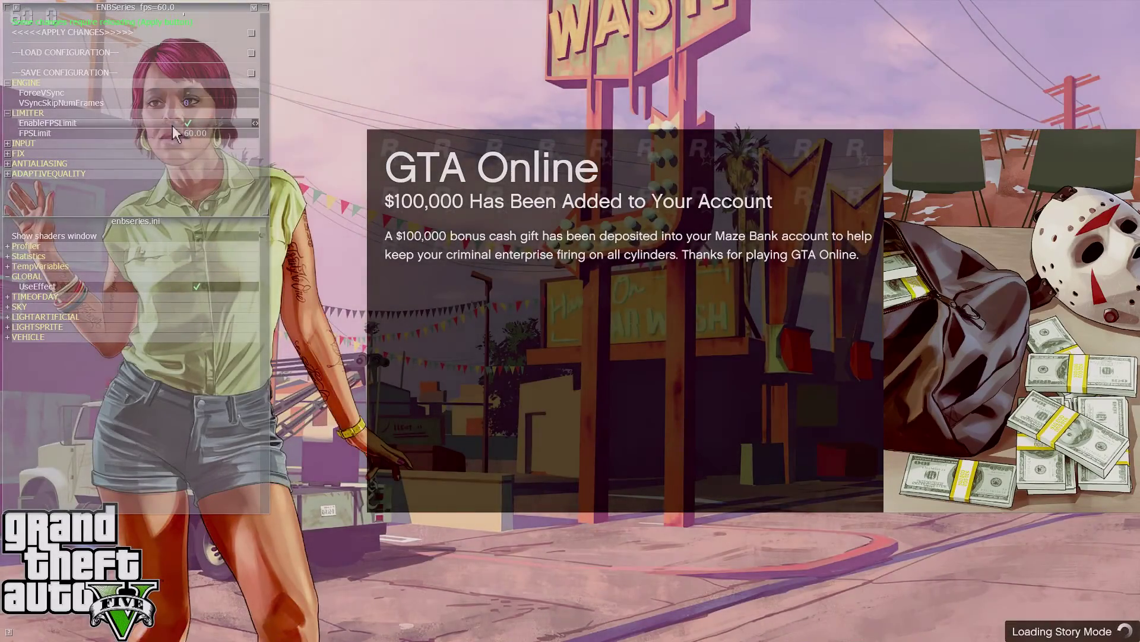
pyautogui.hotkey('shift', 'Return')
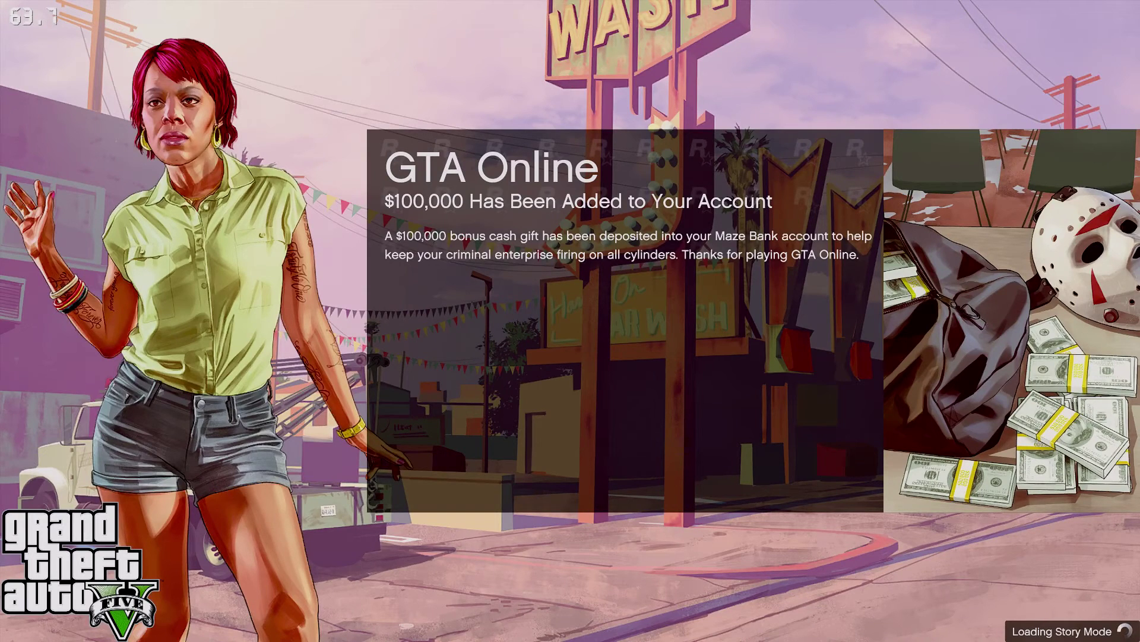
pyautogui.hotkey('shift', 'Return')
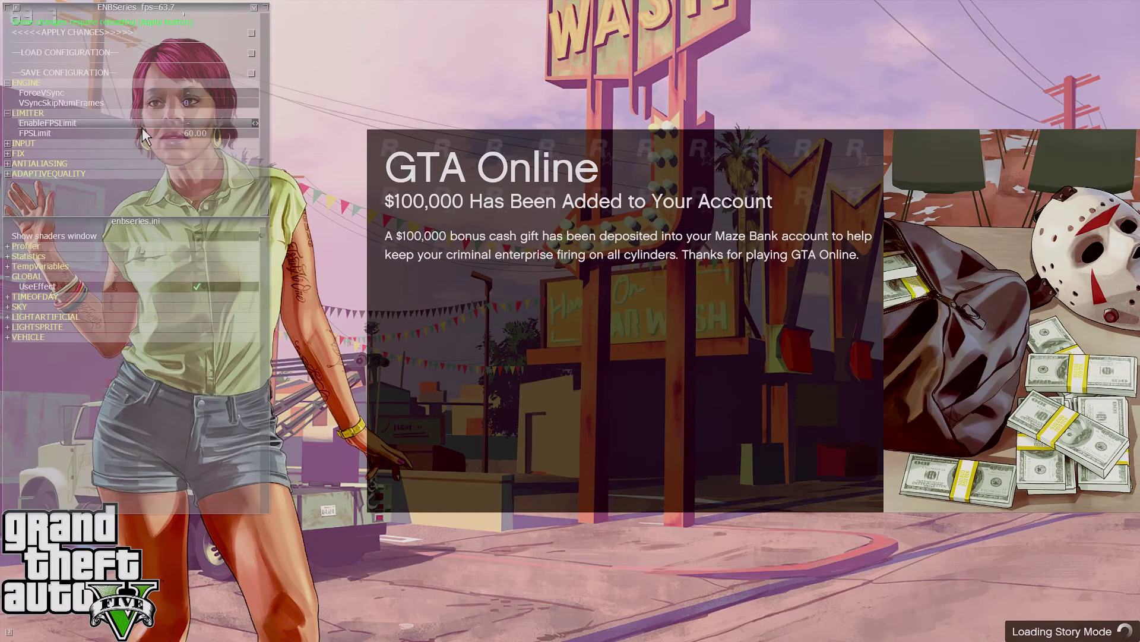
pyautogui.hotkey('shift', 'Return')
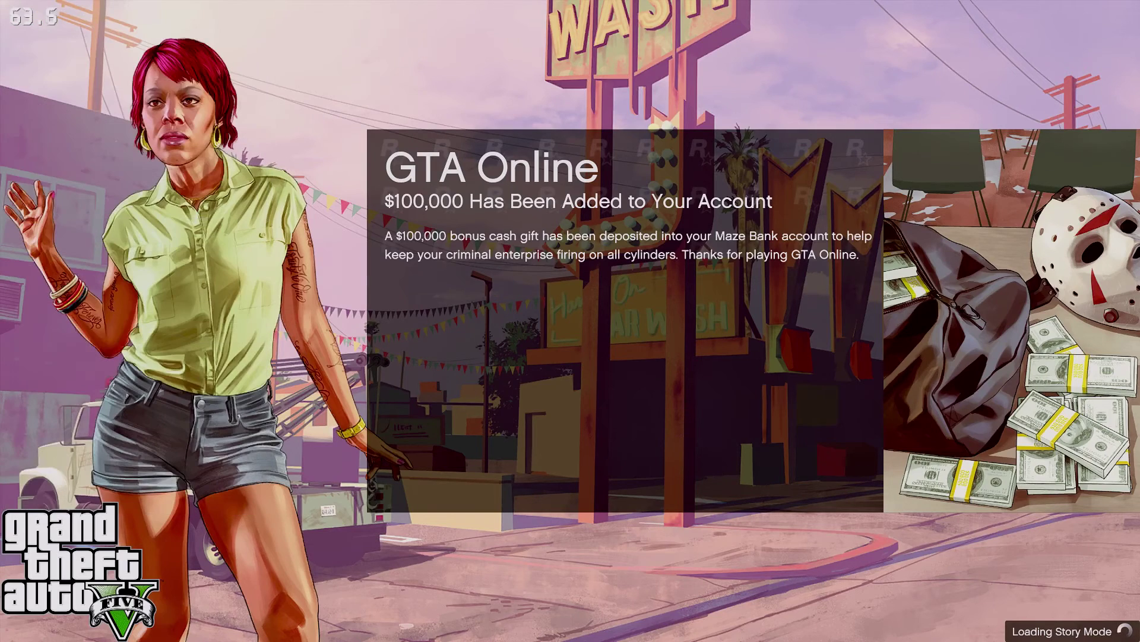
pyautogui.hotkey('shift', 'Return')
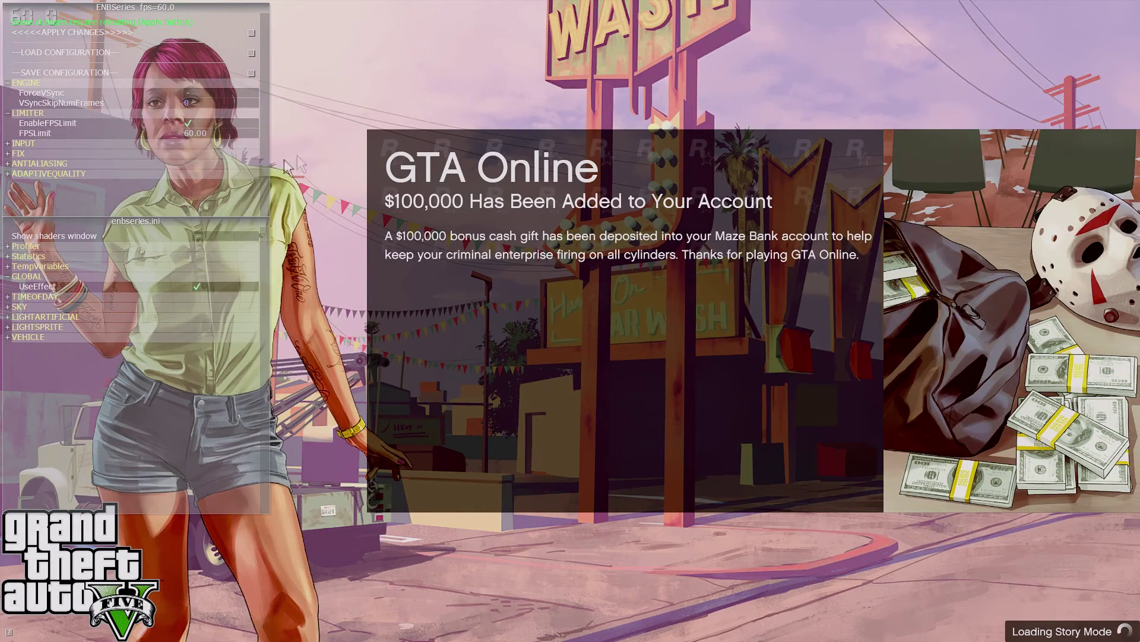
pyautogui.hotkey('shift', 'Return')
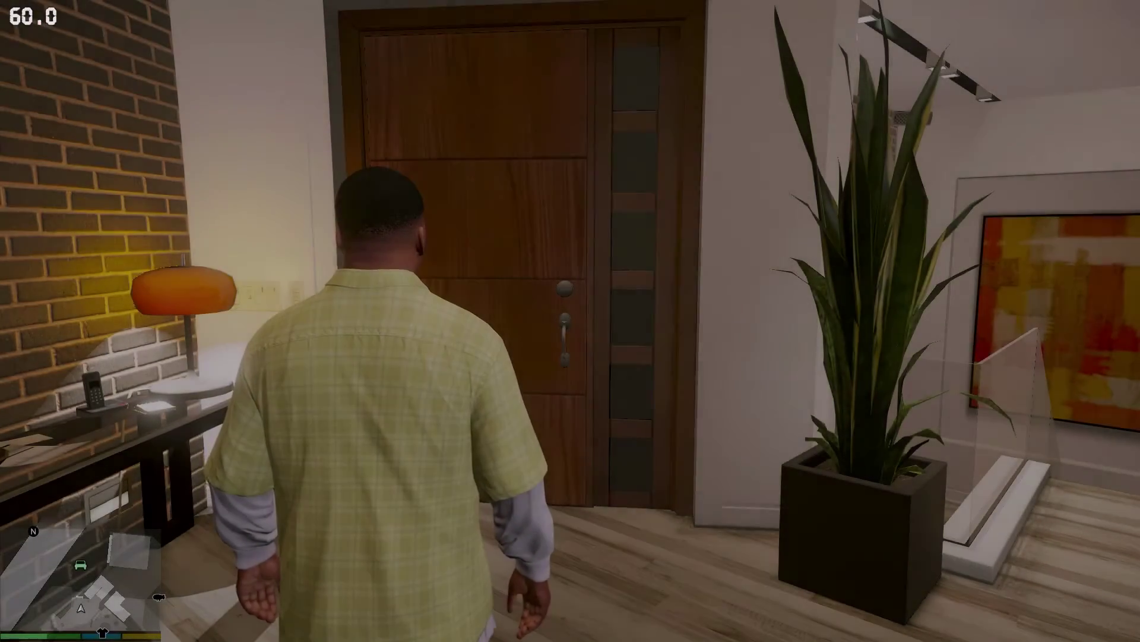
# Walk the character out of the house and along the road to examine the modded graphics, and quit the game.
pyautogui.press('w')
pyautogui.press('w')
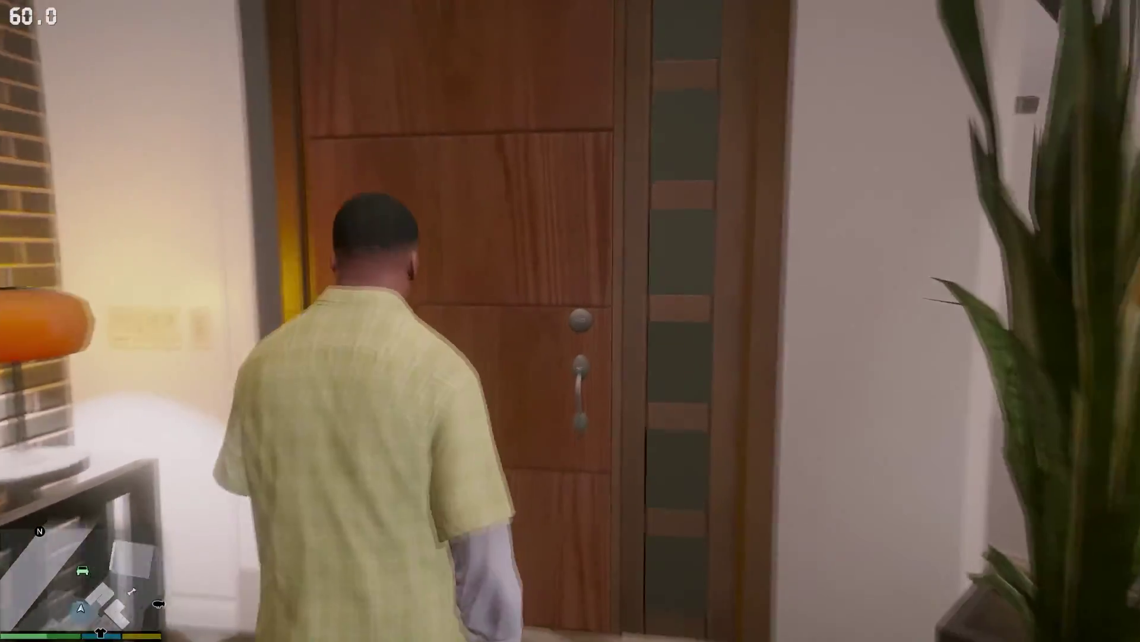
pyautogui.press('w')
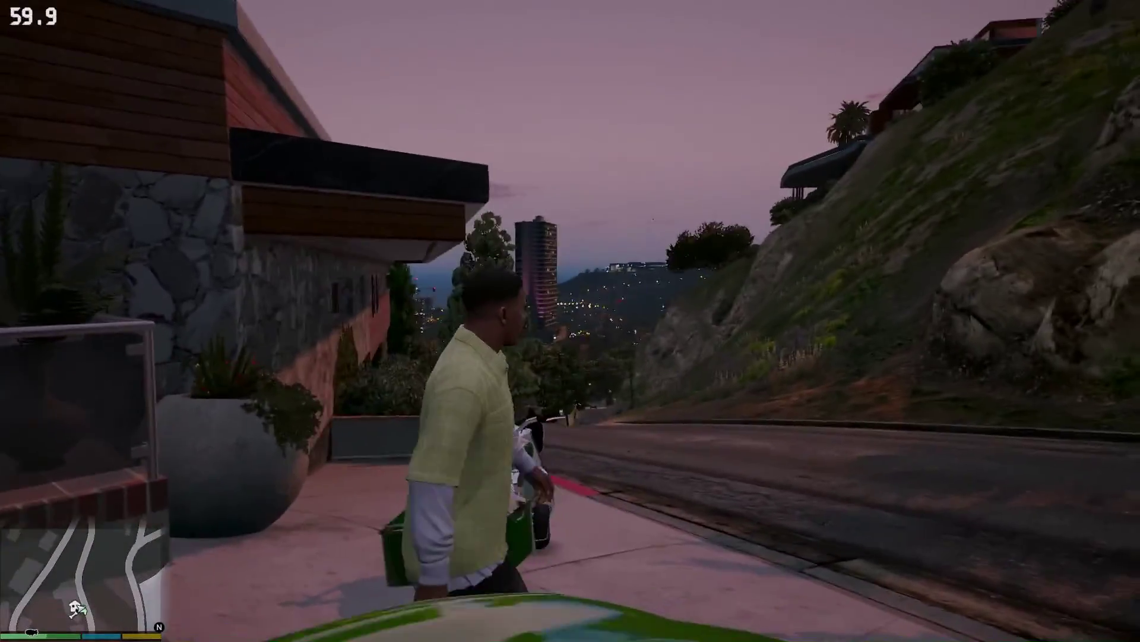
pyautogui.press('d')
pyautogui.press('w')
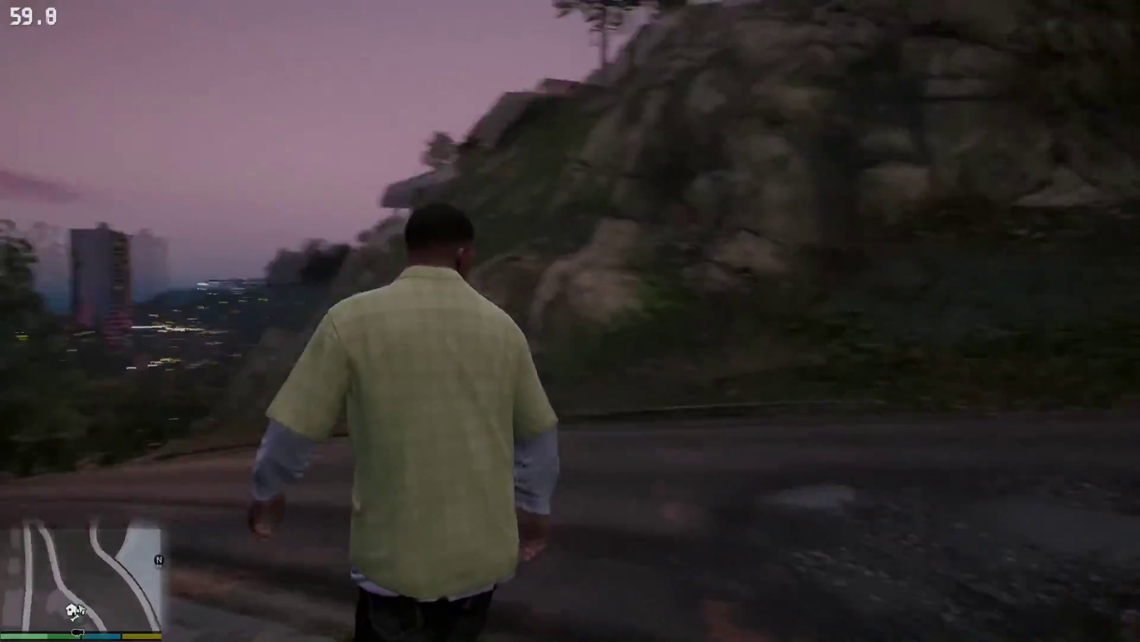
pyautogui.press('w')
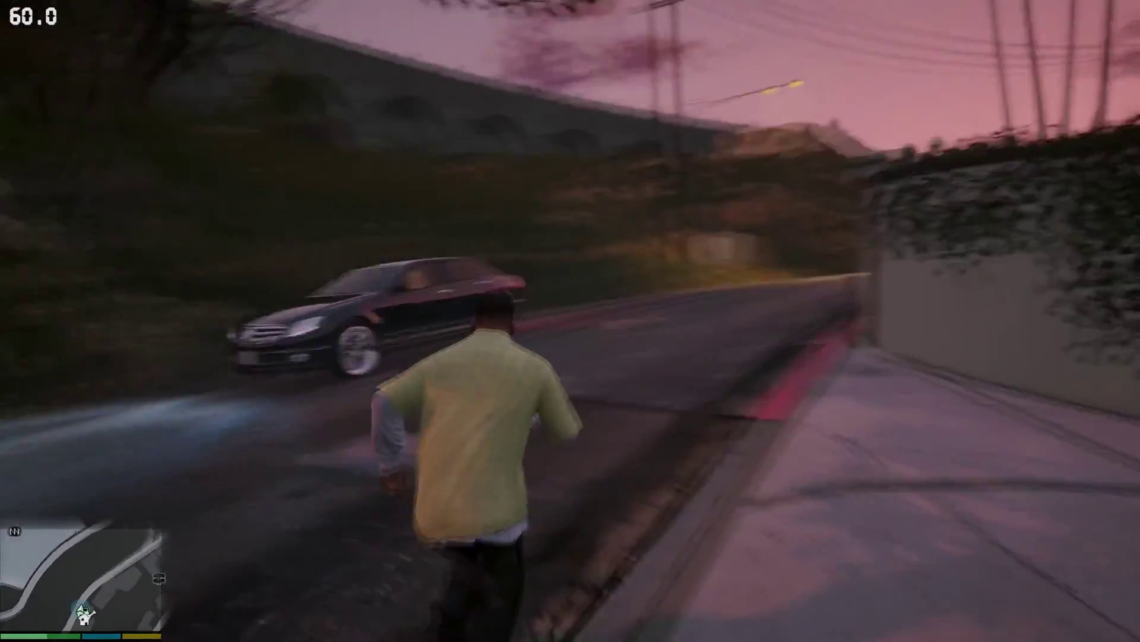
pyautogui.press('a')
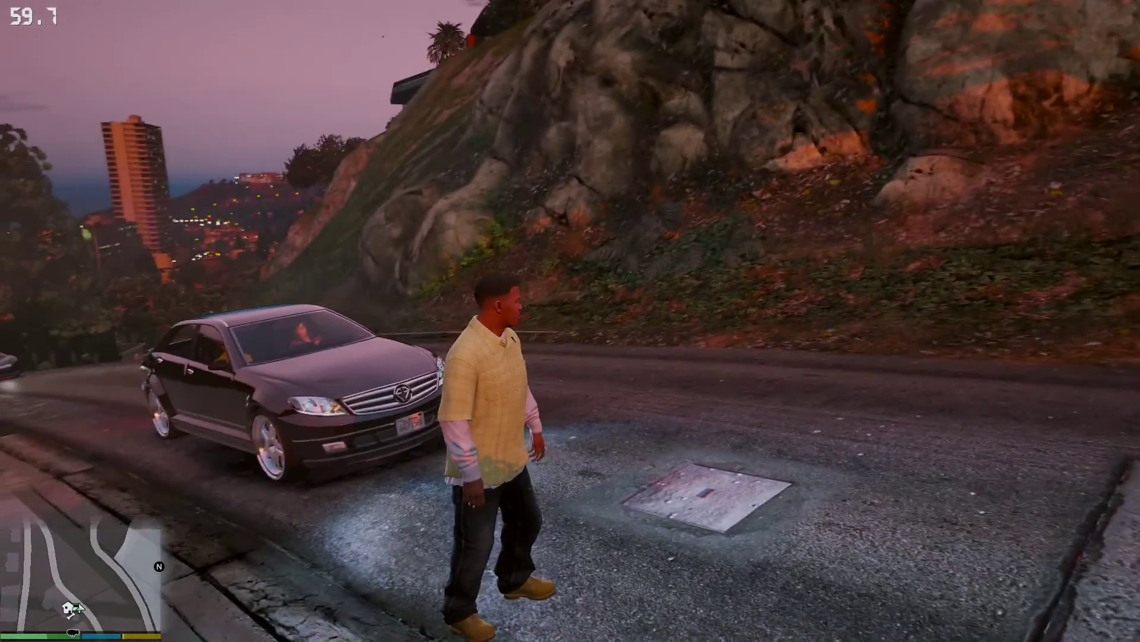
pyautogui.hotkey('alt', 'F4')
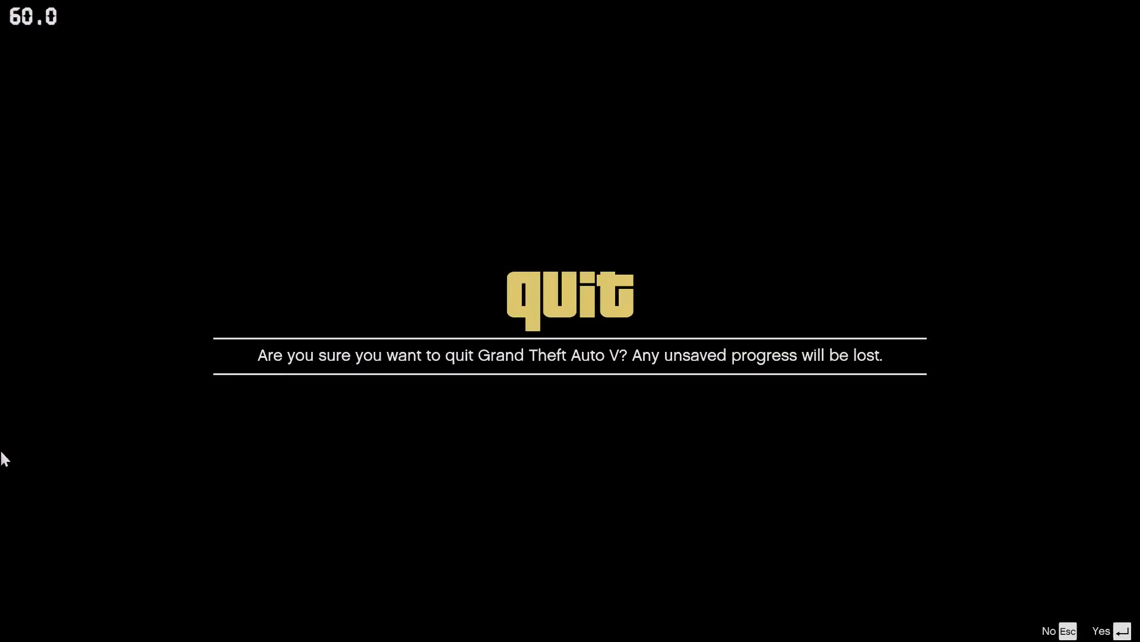